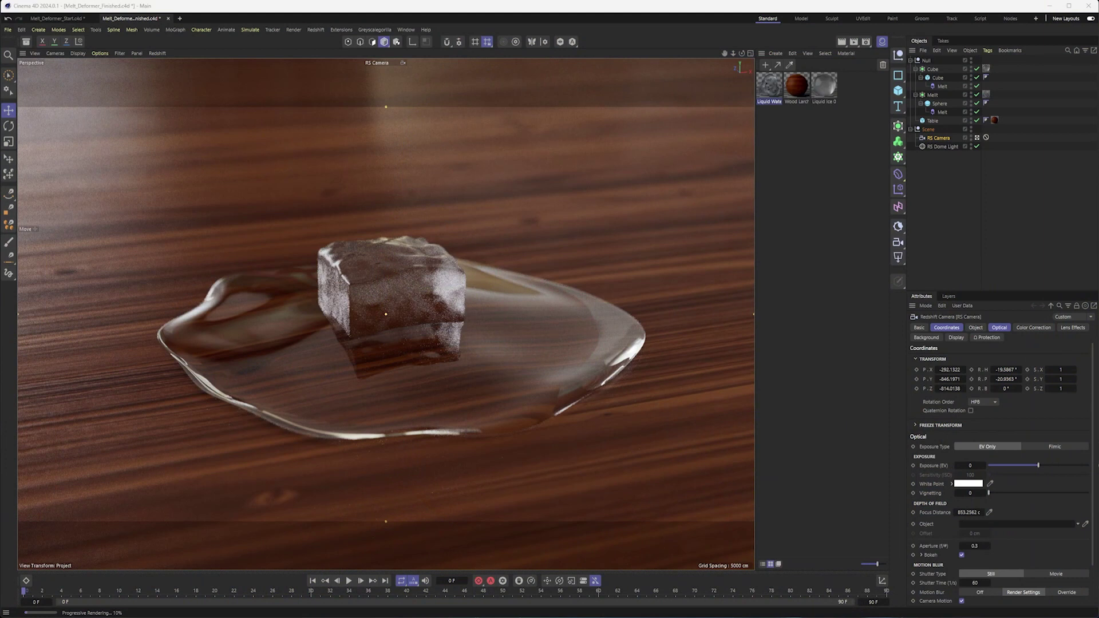
Switch to the Melt_Deformer_Start scene, view it in four views, and open the deformer list
click(57, 19)
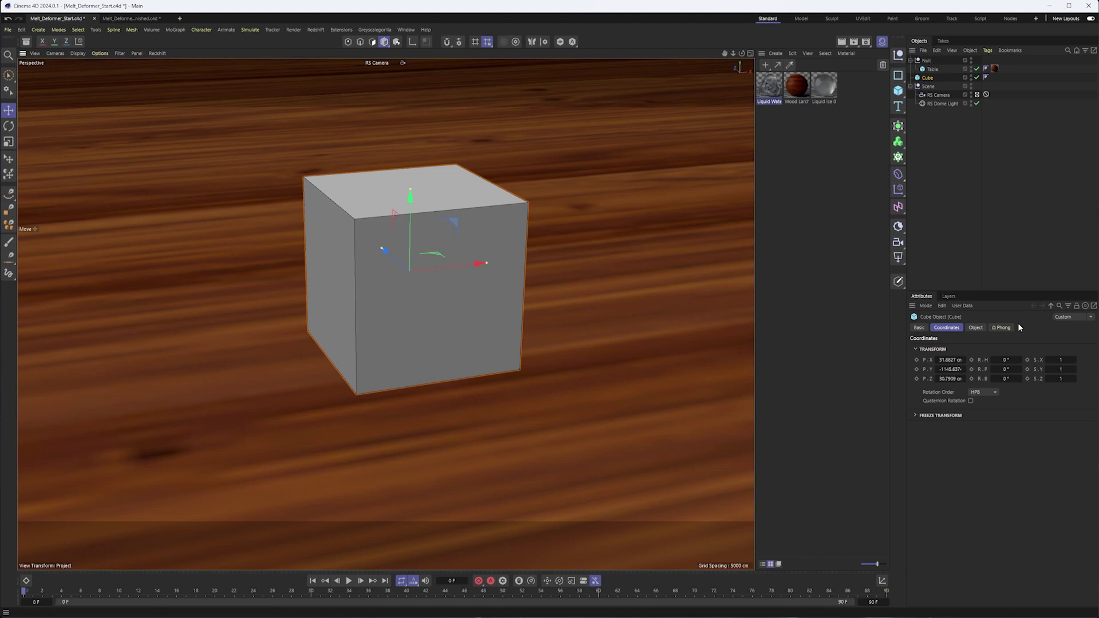
click(982, 328)
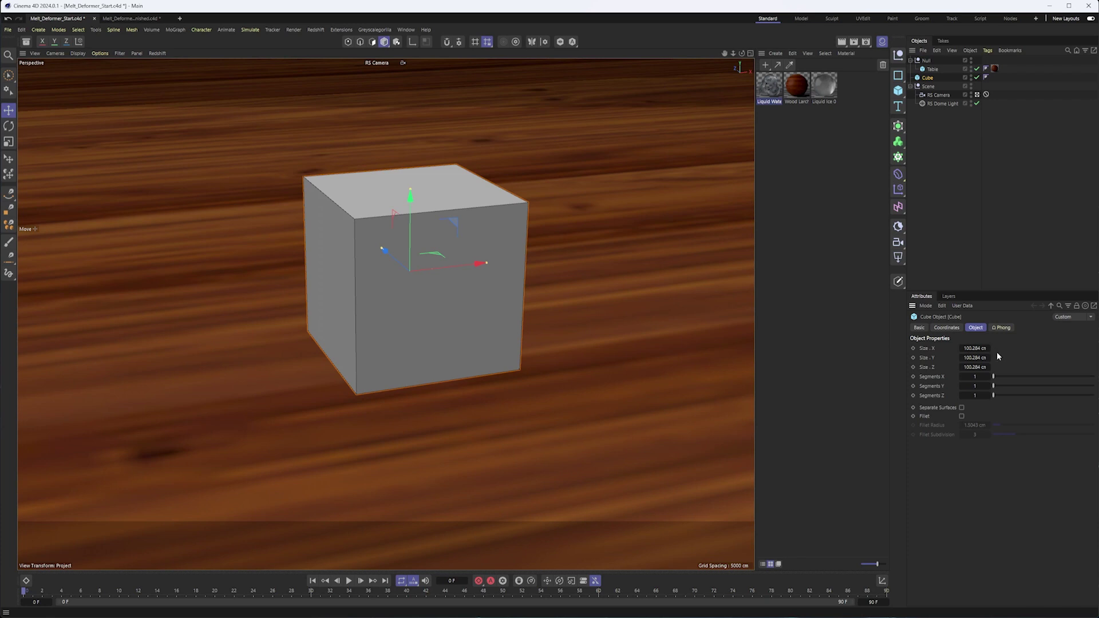
click(751, 53)
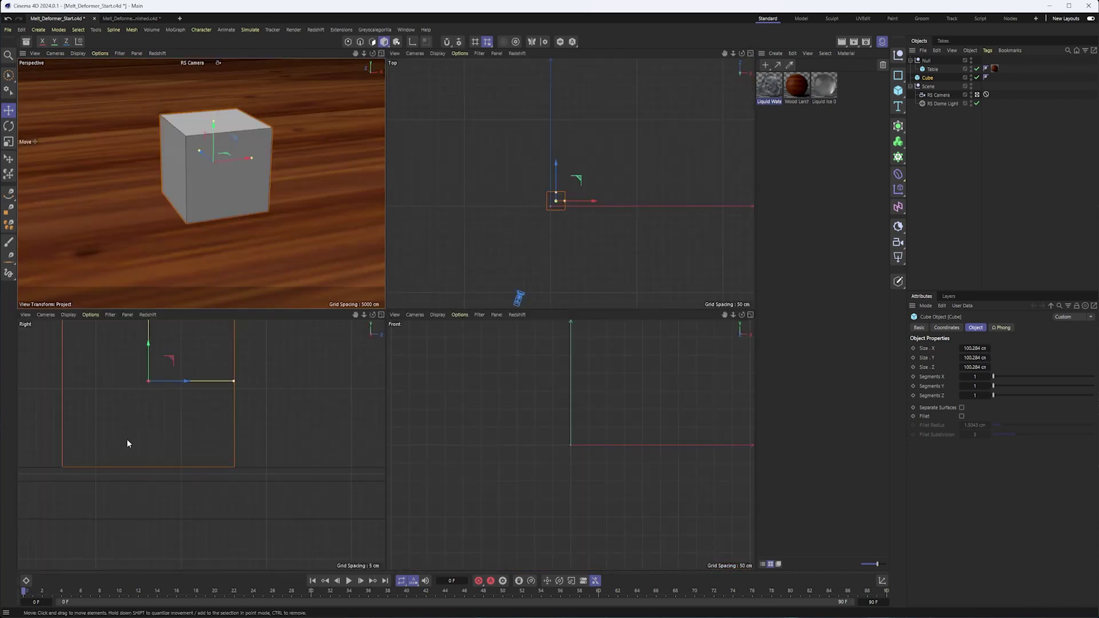
middle_drag(127, 443, 182, 449)
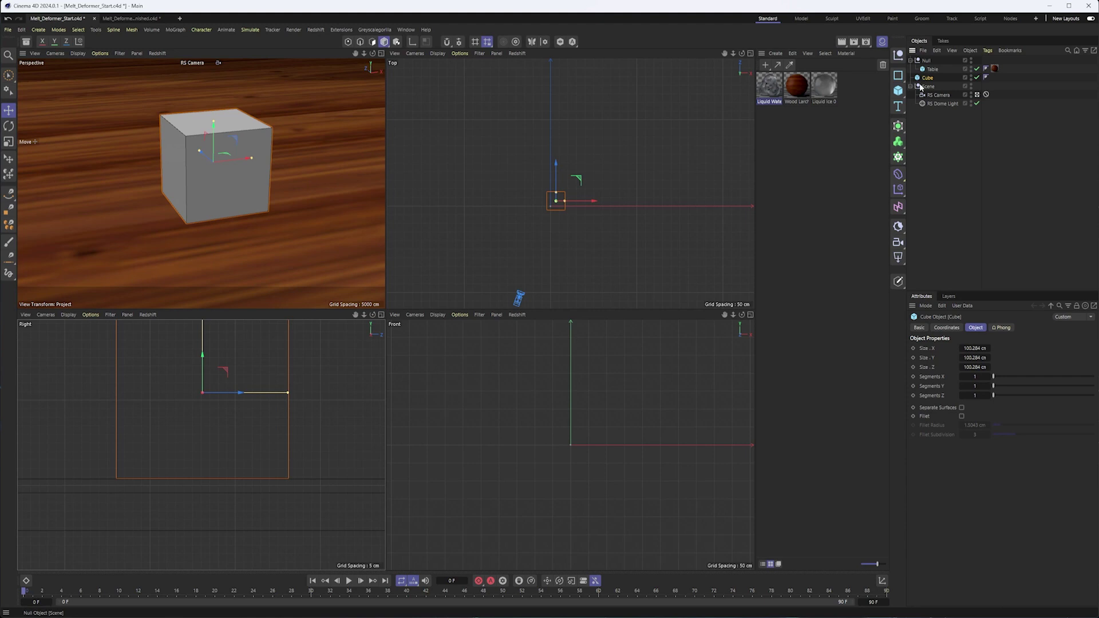
click(898, 176)
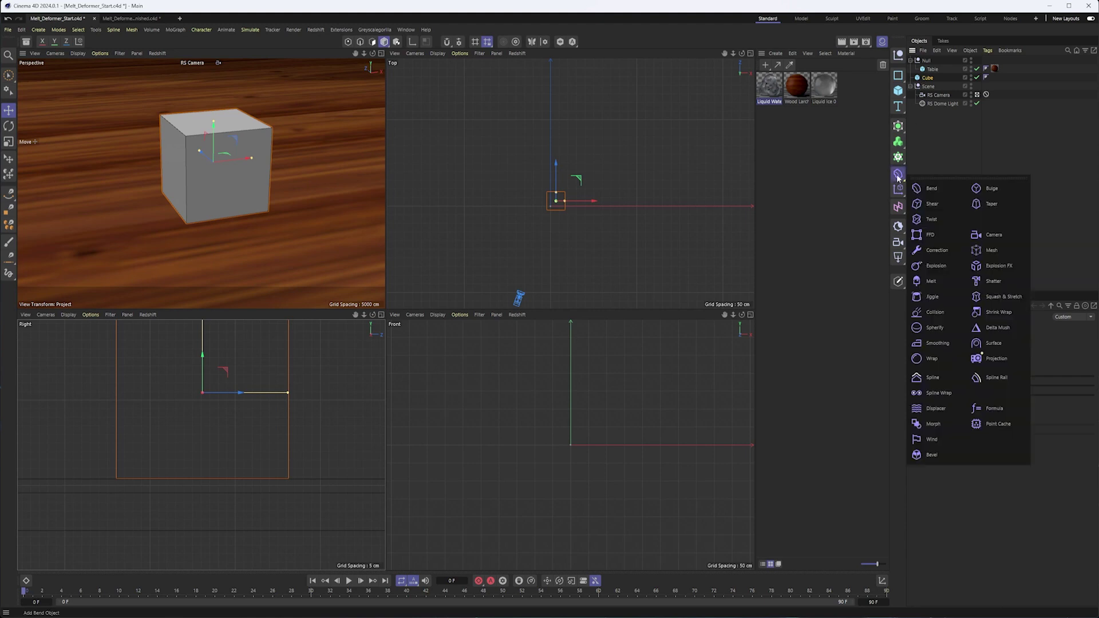
Add a Melt deformer as a child of the Cube and reset its X and Y position to 0
click(931, 281)
drag(927, 62, 930, 87)
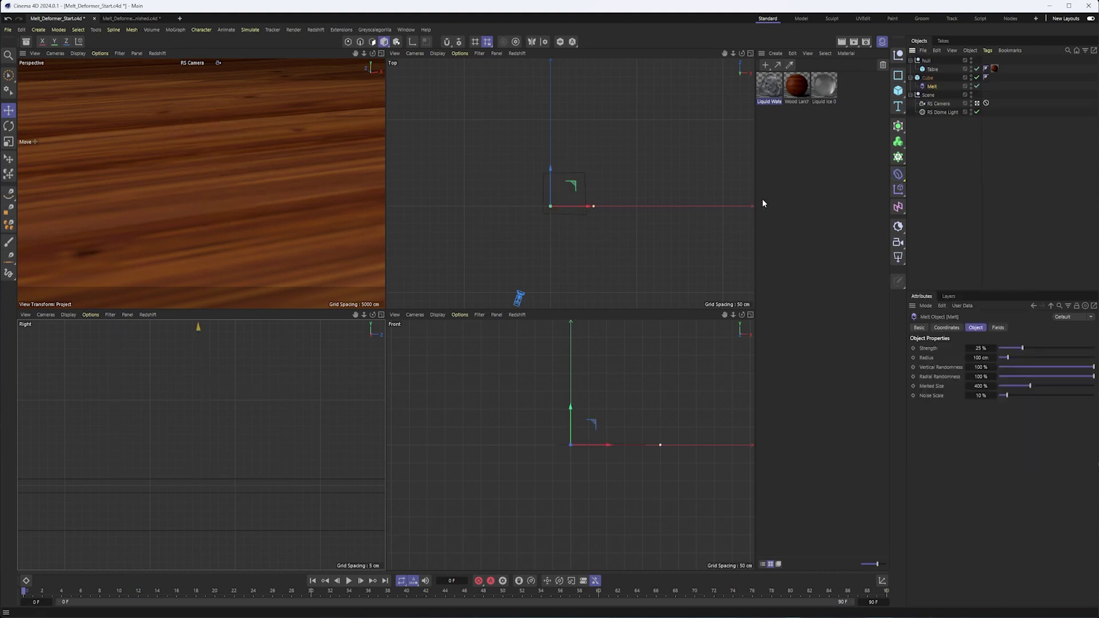
click(954, 328)
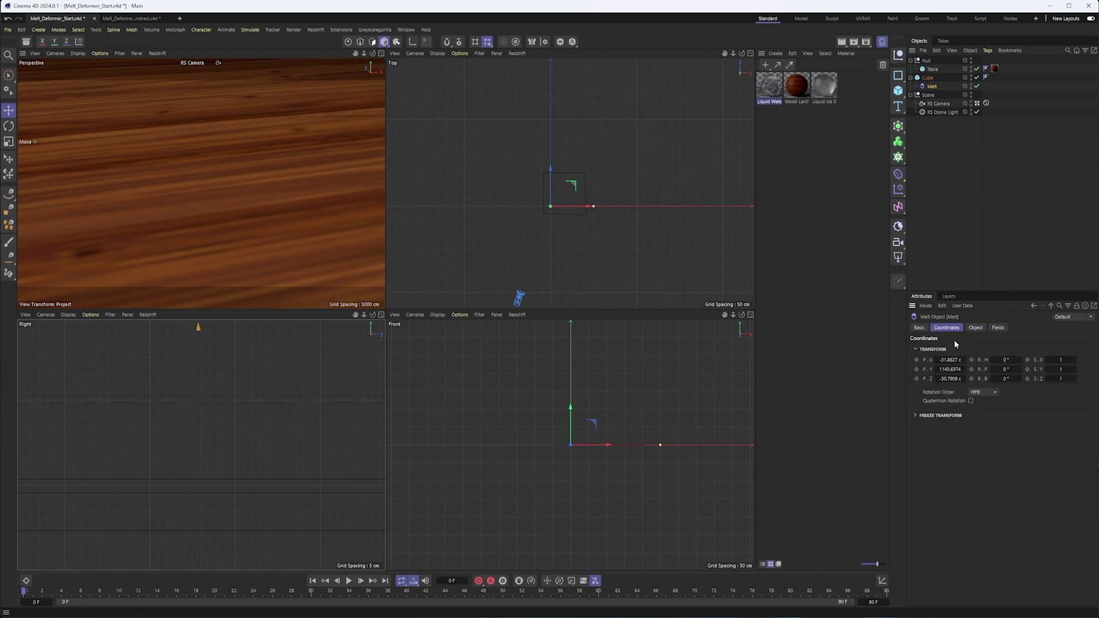
click(976, 328)
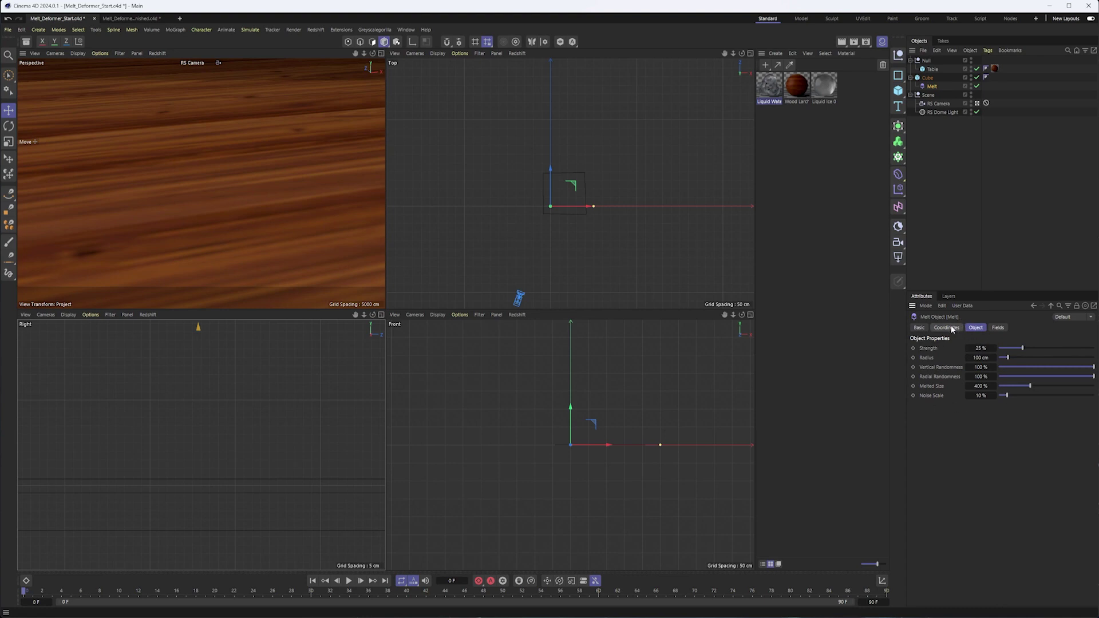
click(951, 328)
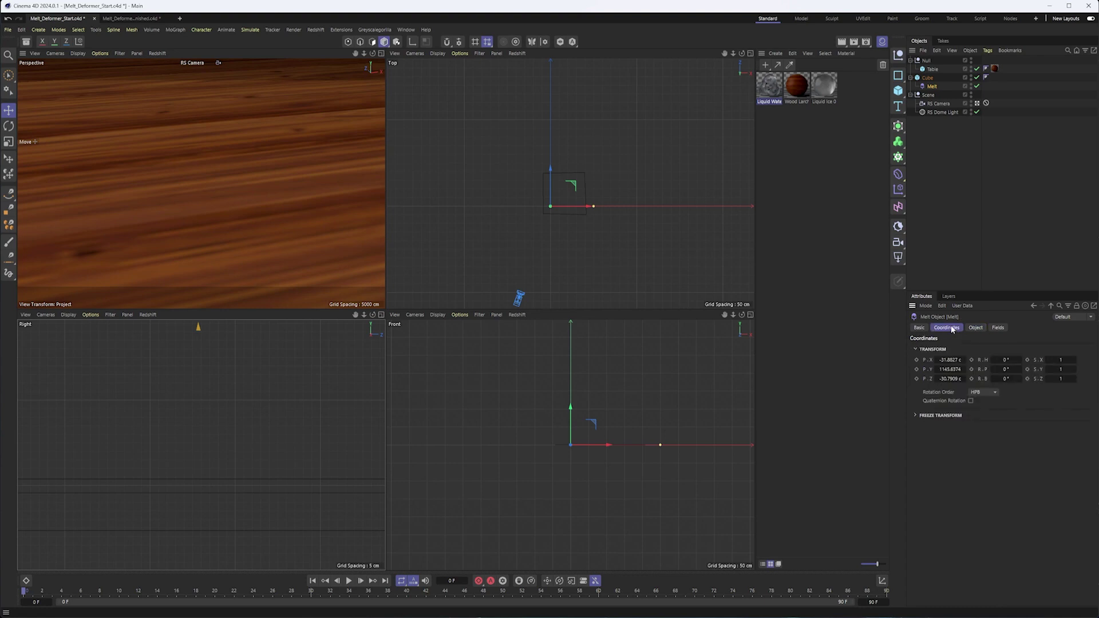
right_click(964, 360)
right_click(963, 368)
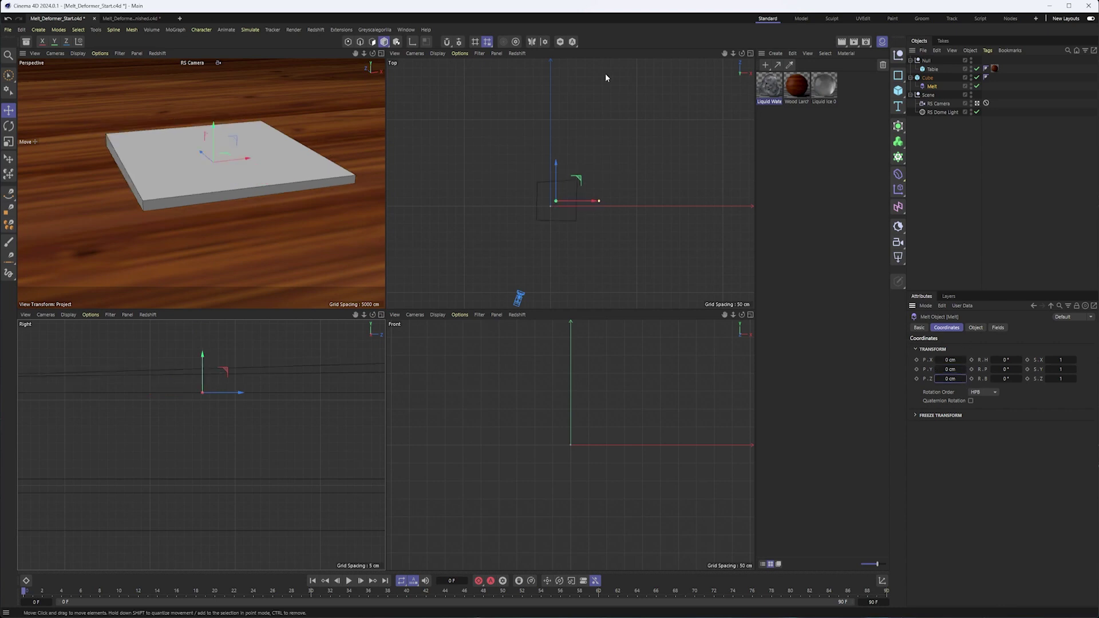
Lower the Melt deformer to about -50 cm and return to the single Perspective view
scroll(244, 408, down, 5)
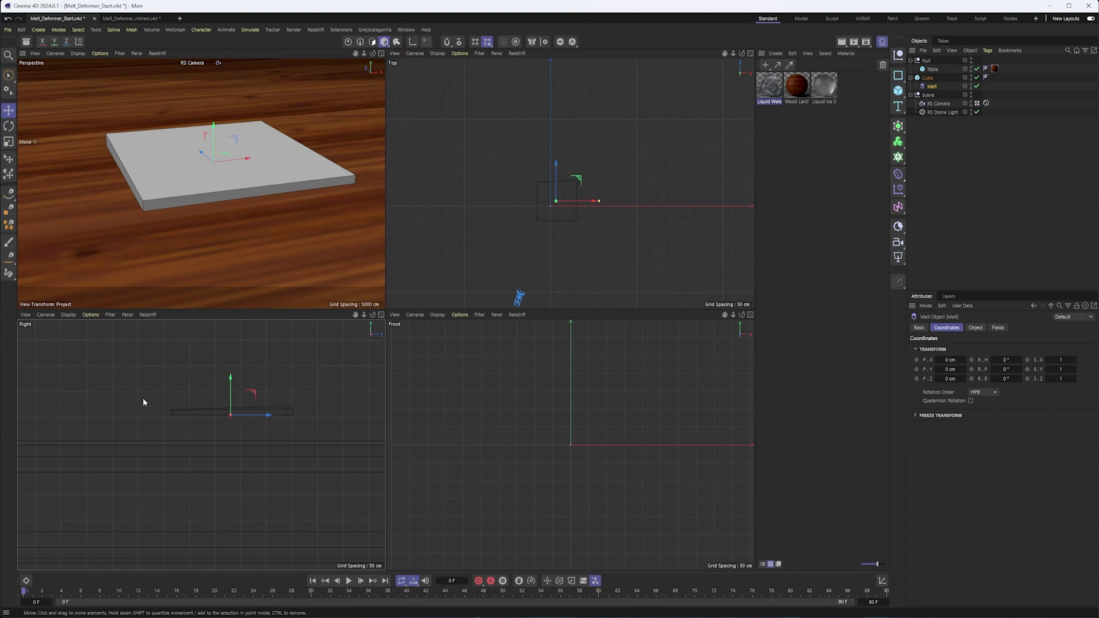
scroll(240, 426, up, 2)
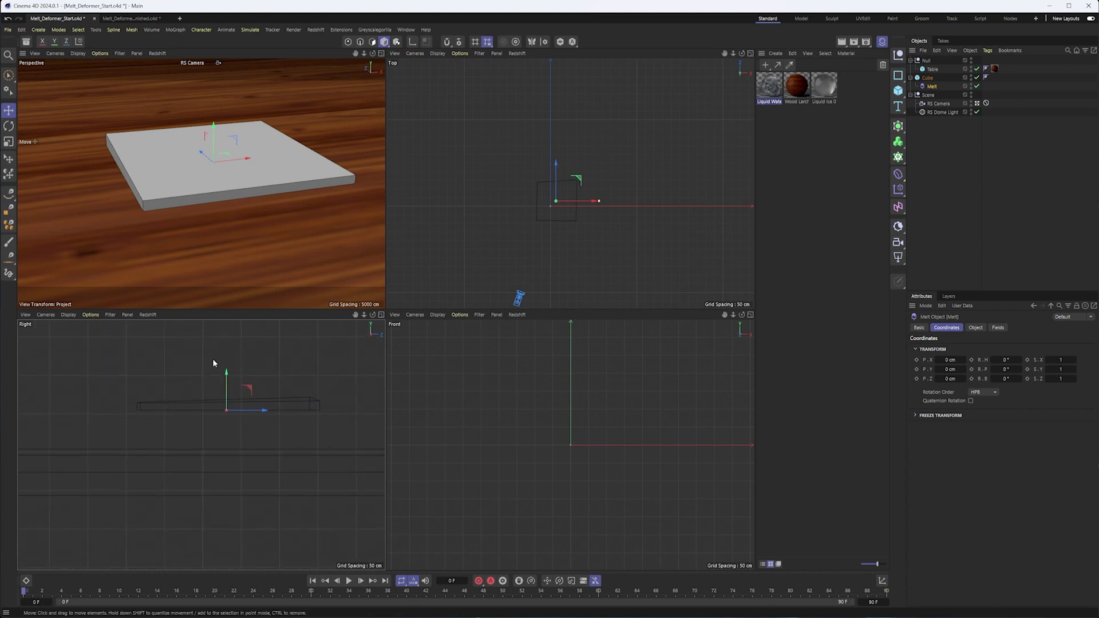
drag(227, 381, 221, 414)
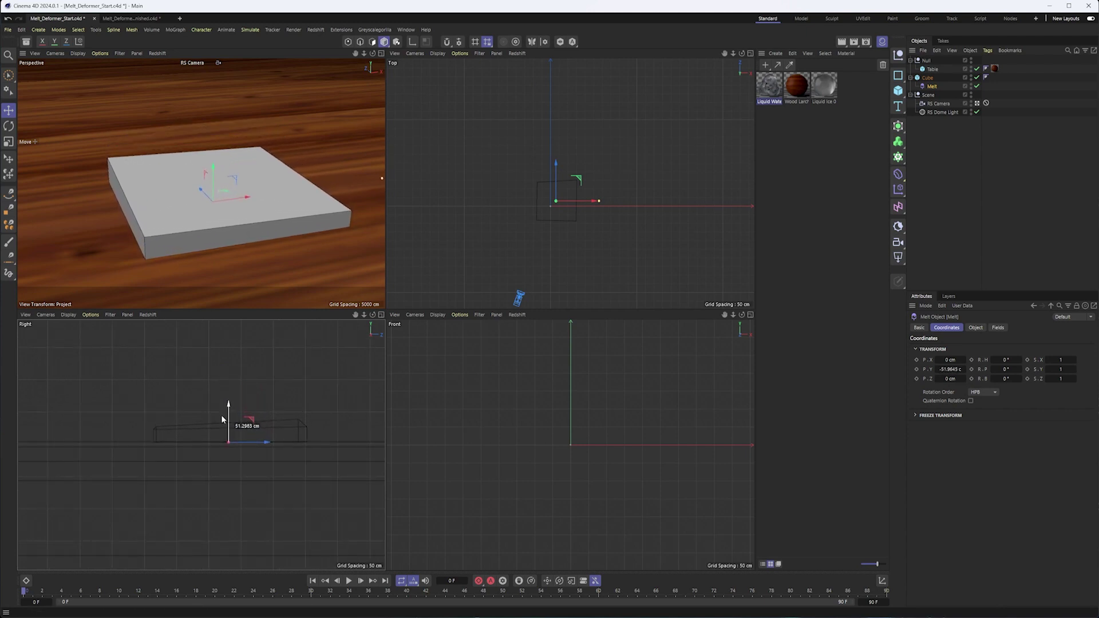
scroll(222, 441, up, 2)
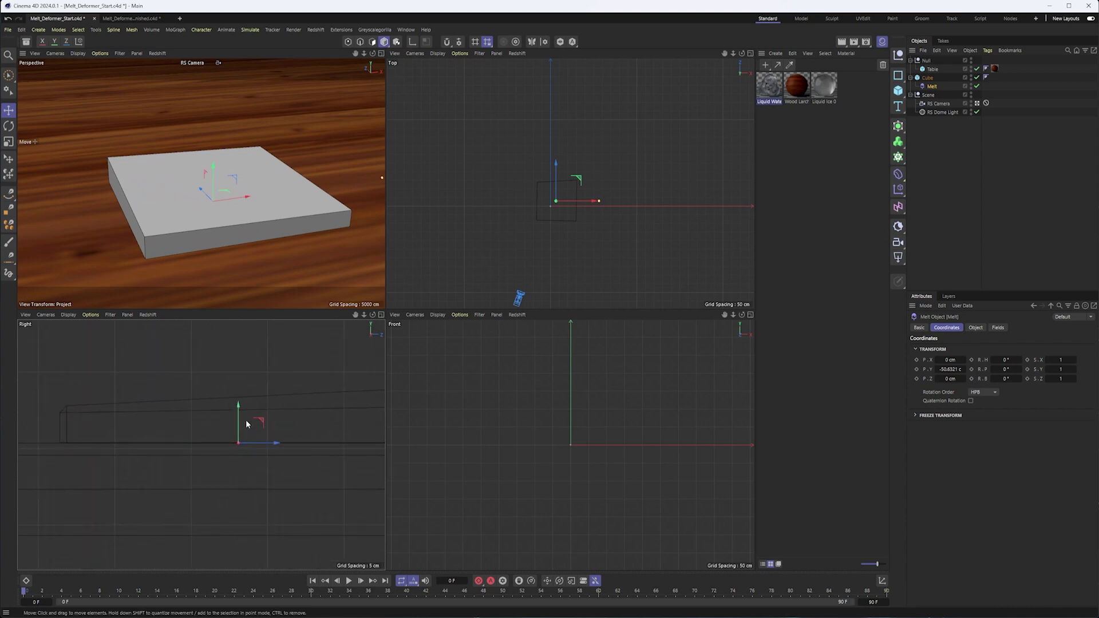
drag(235, 420, 235, 418)
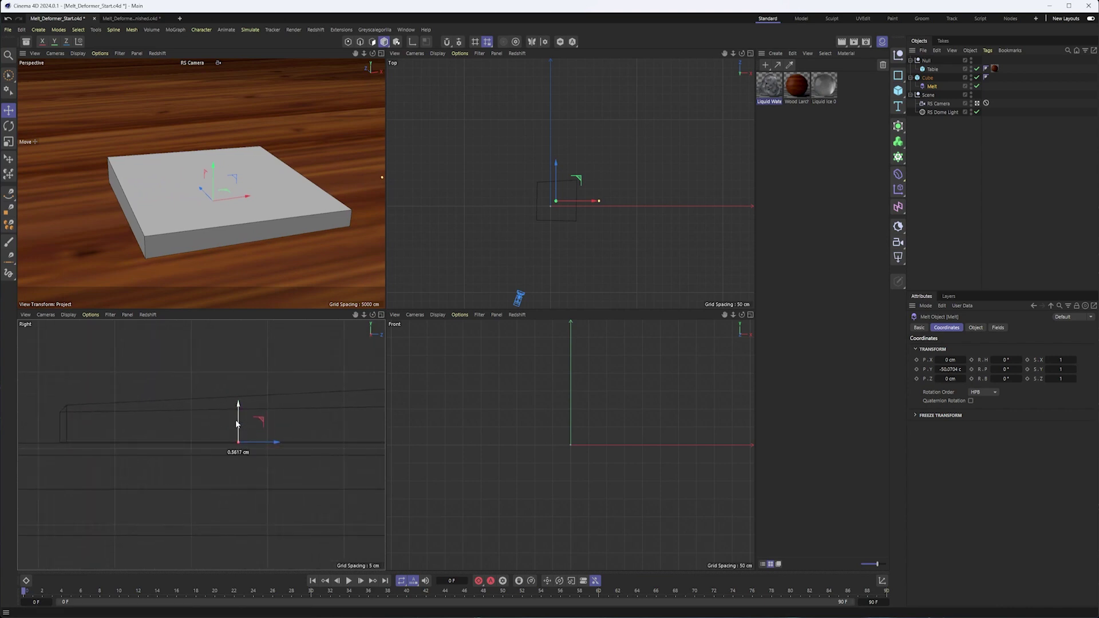
middle_click(380, 61)
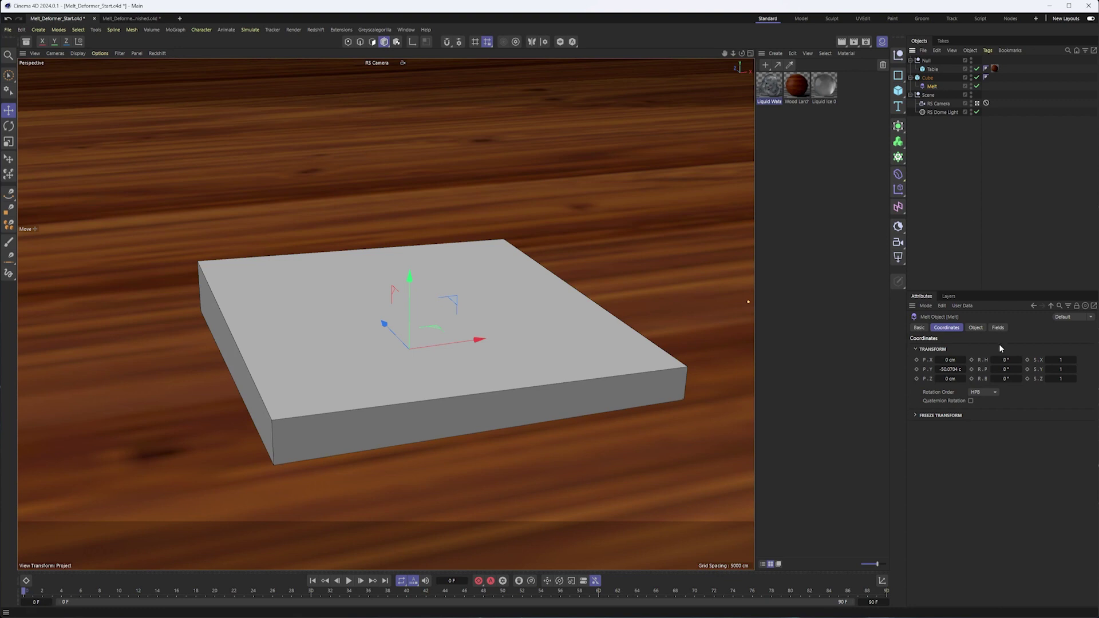
Set Melt strength to 0%, give the cube 20 segments in X, Y and Z, then raise strength again
click(975, 327)
drag(1022, 350, 997, 363)
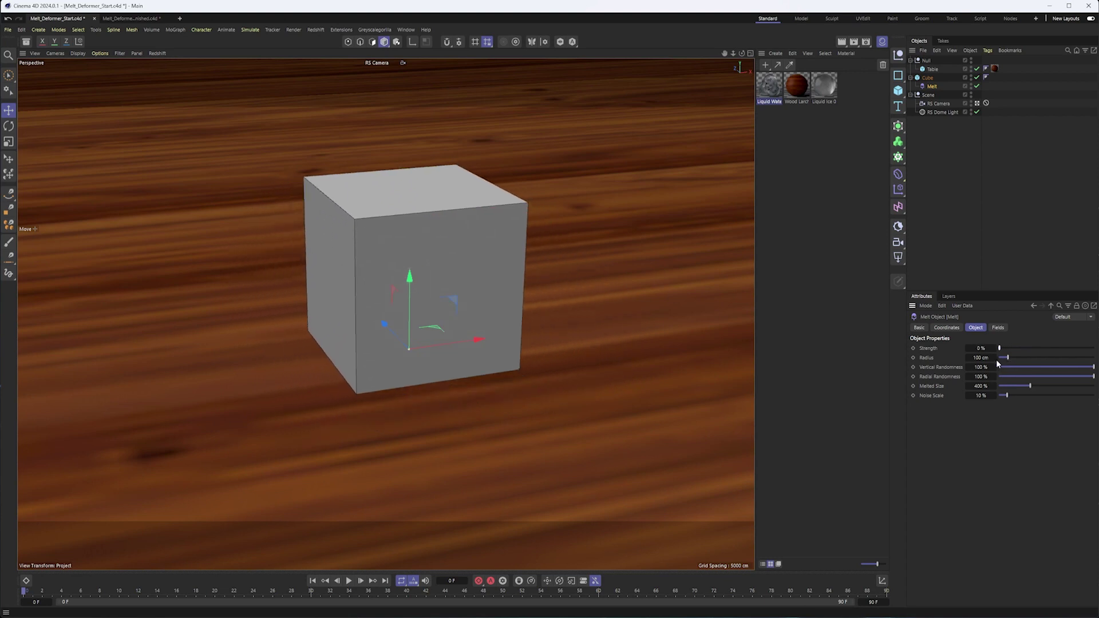
click(924, 79)
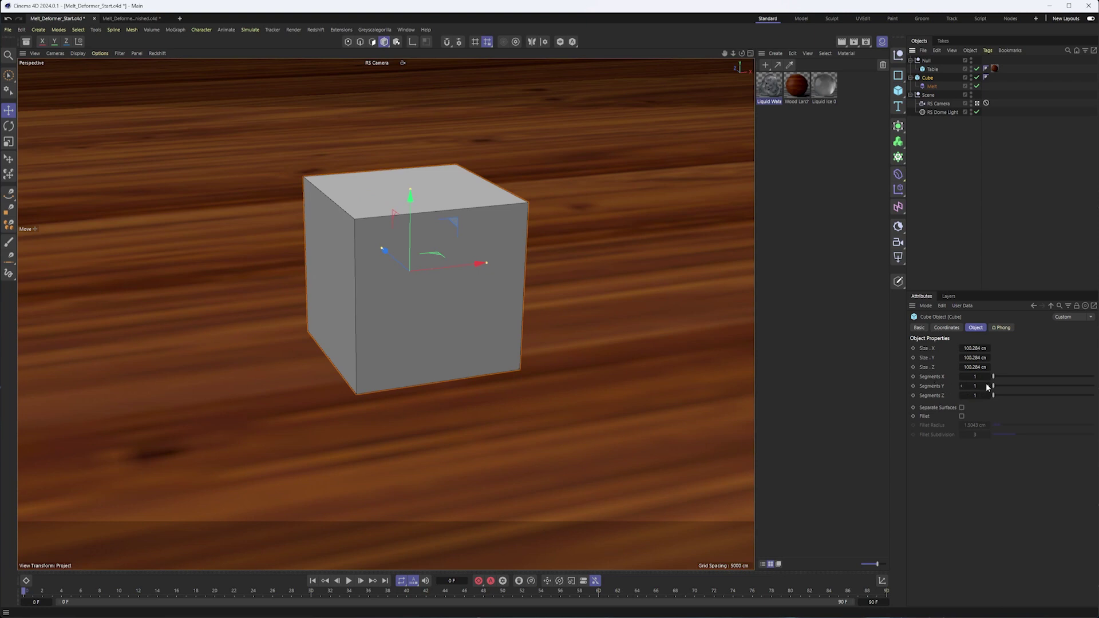
drag(1001, 375, 1094, 382)
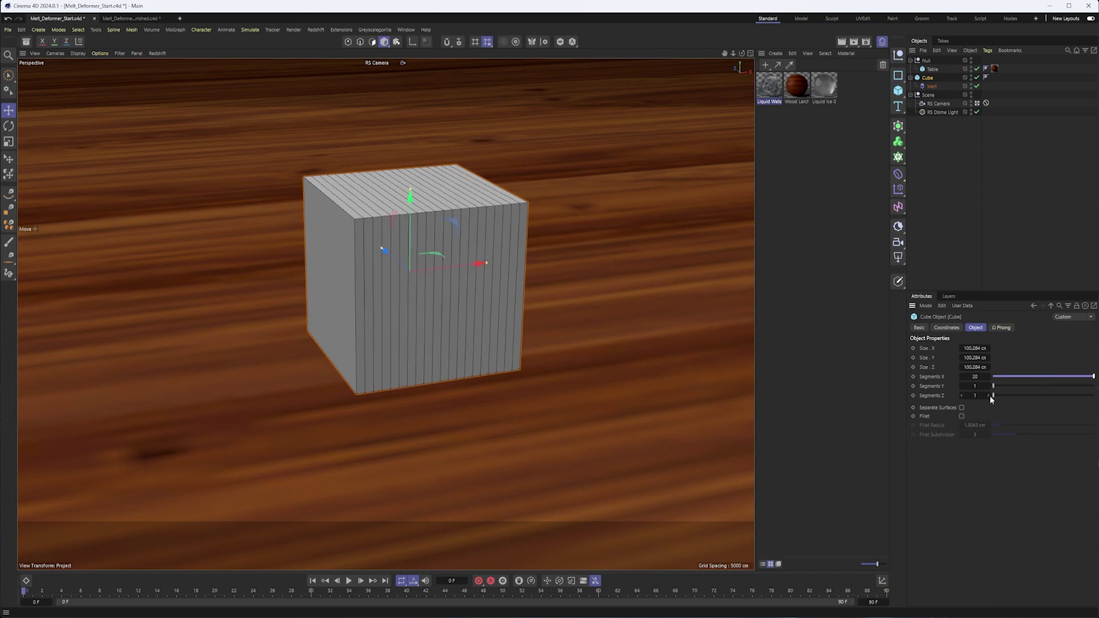
drag(992, 399, 1094, 396)
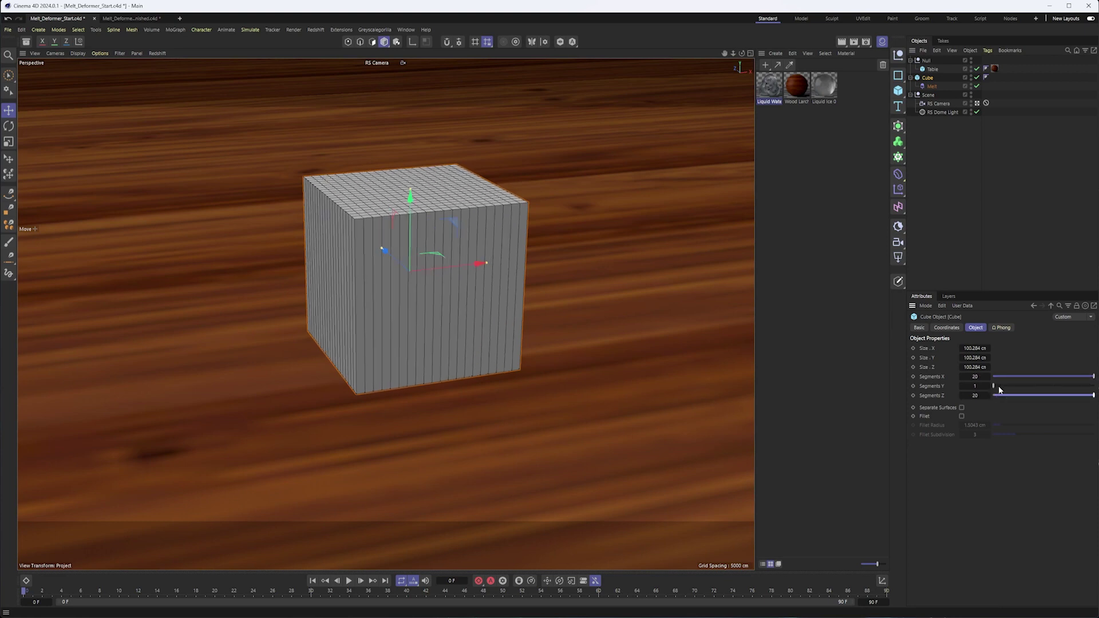
drag(996, 387, 1095, 389)
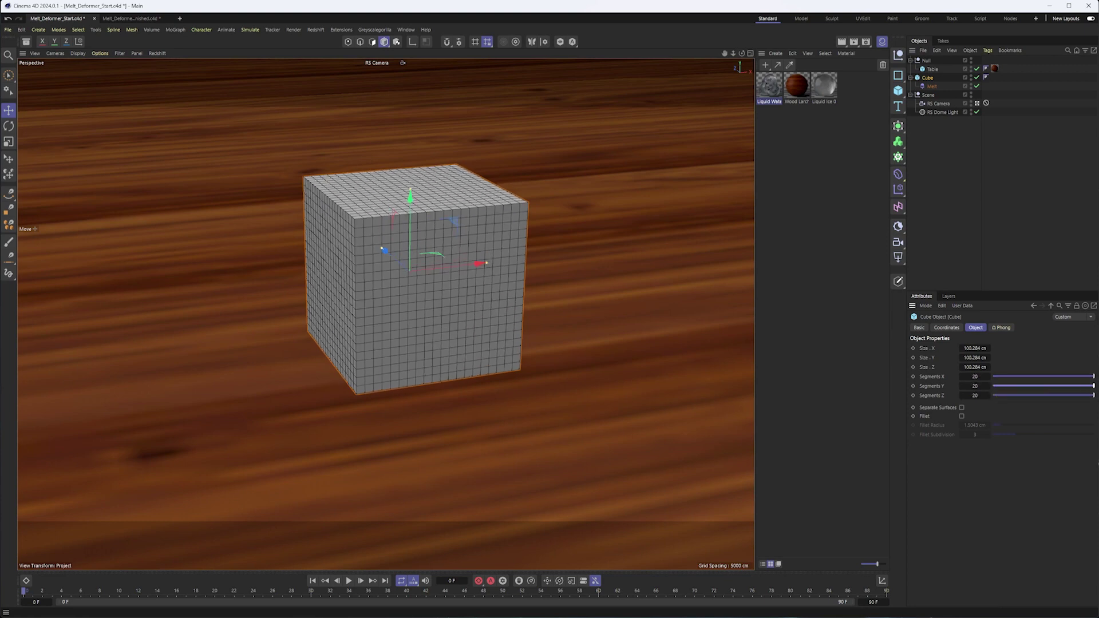
click(932, 86)
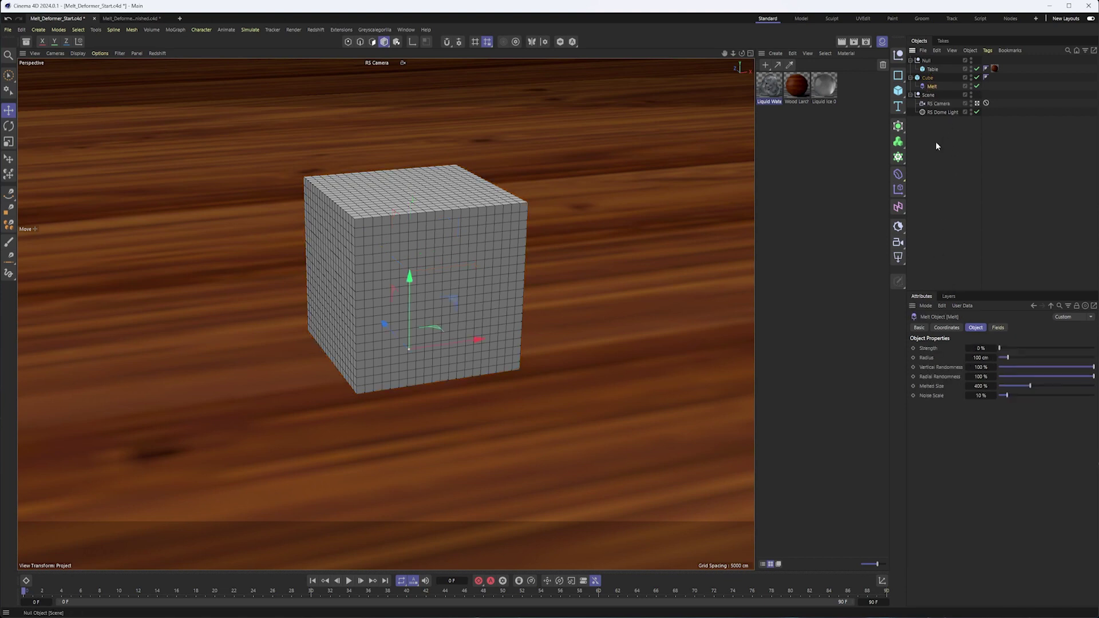
mouse_move(1000, 349)
mouse_down()
mouse_move(1039, 348)
mouse_move(1001, 356)
mouse_up()
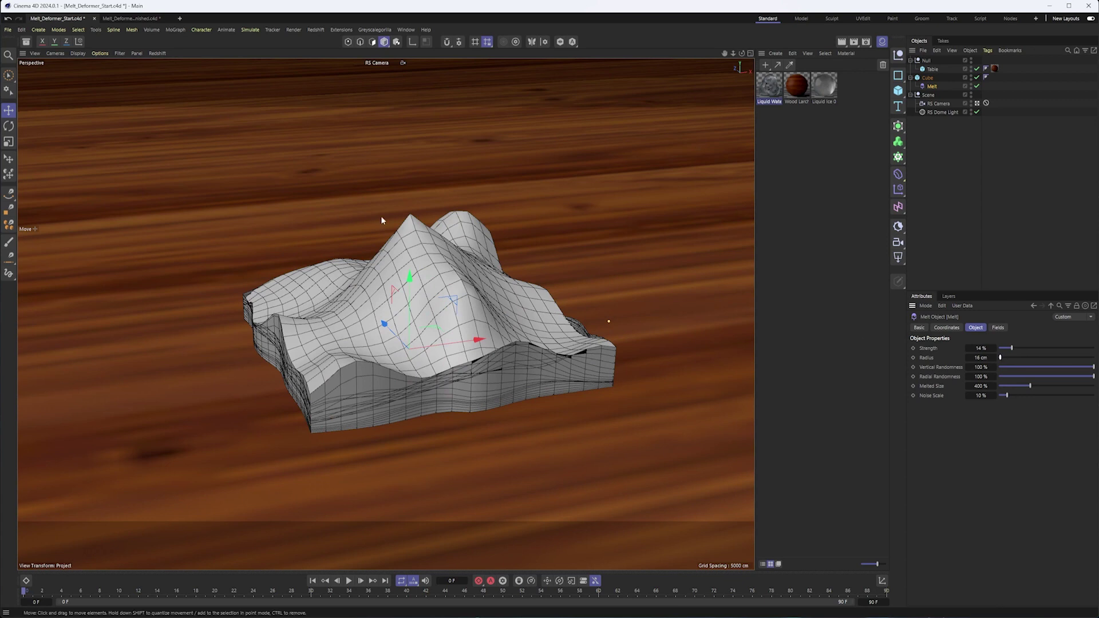
Set Melt radius to about 16 cm with 14% strength, and cut the cube's Y segments to 1
drag(1001, 358, 1001, 359)
click(927, 78)
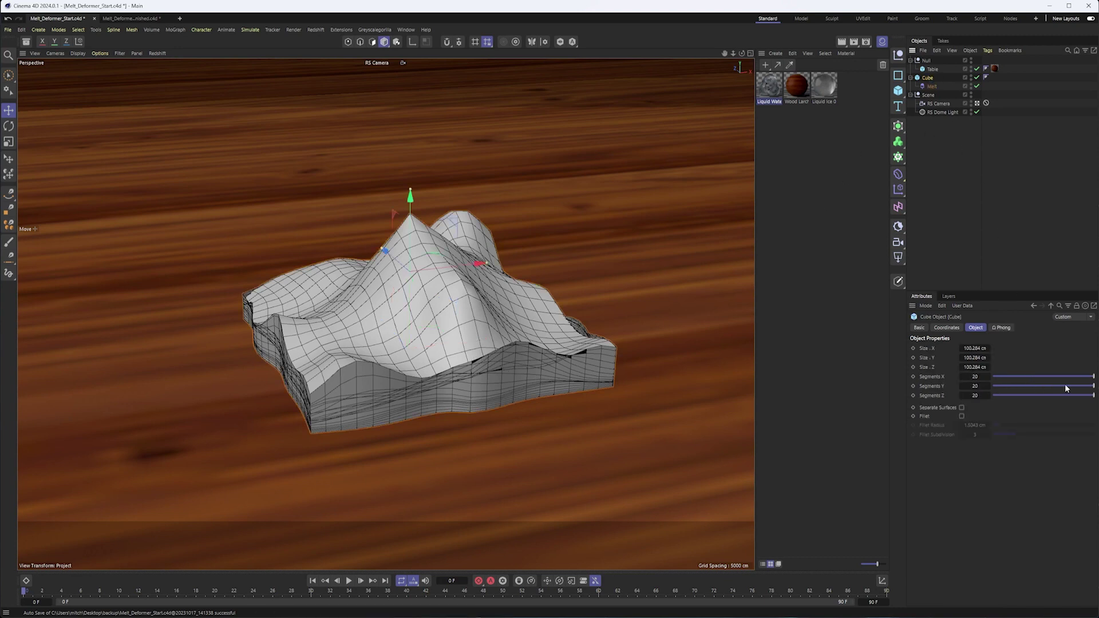
drag(1064, 383, 996, 396)
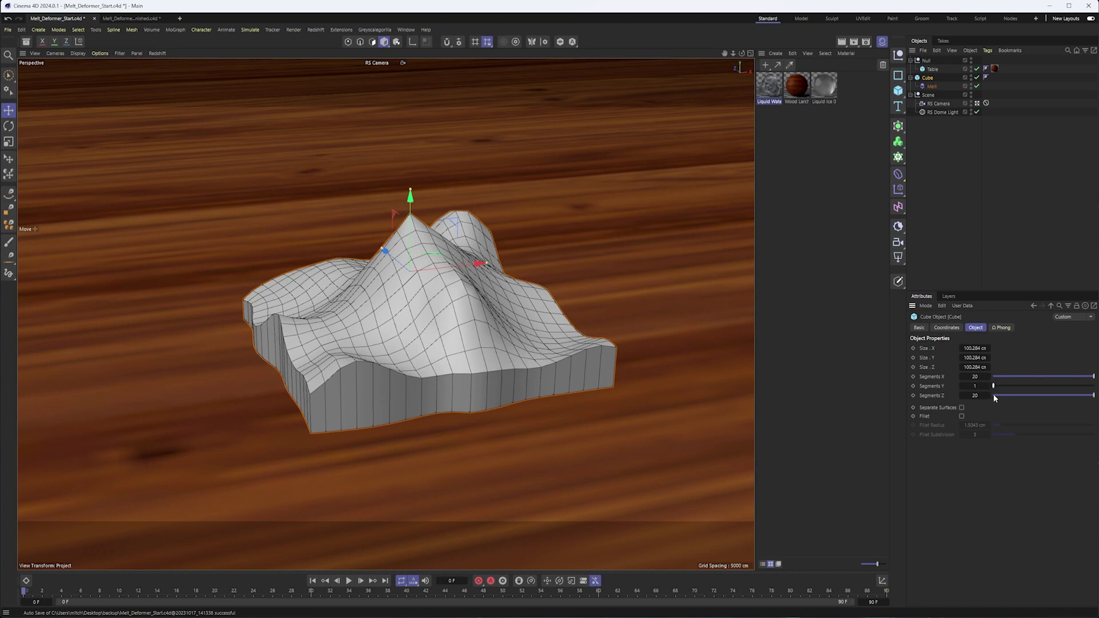
drag(997, 399, 995, 399)
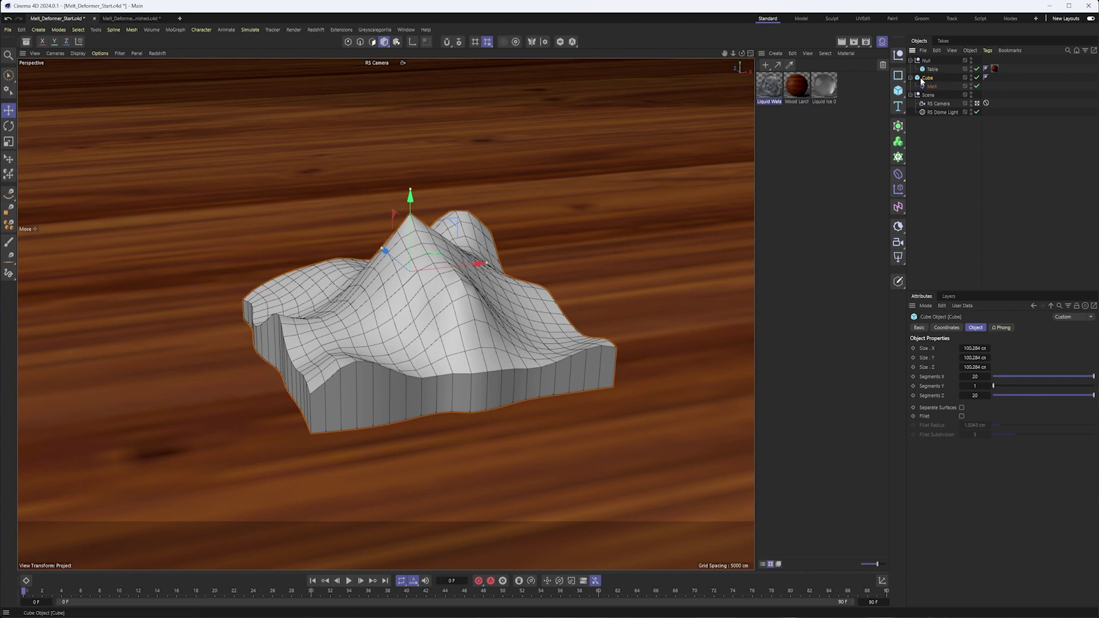
Wrap the cube in a Subdivision Surface and set Melt to 8% strength with a 7 cm radius
click(898, 127)
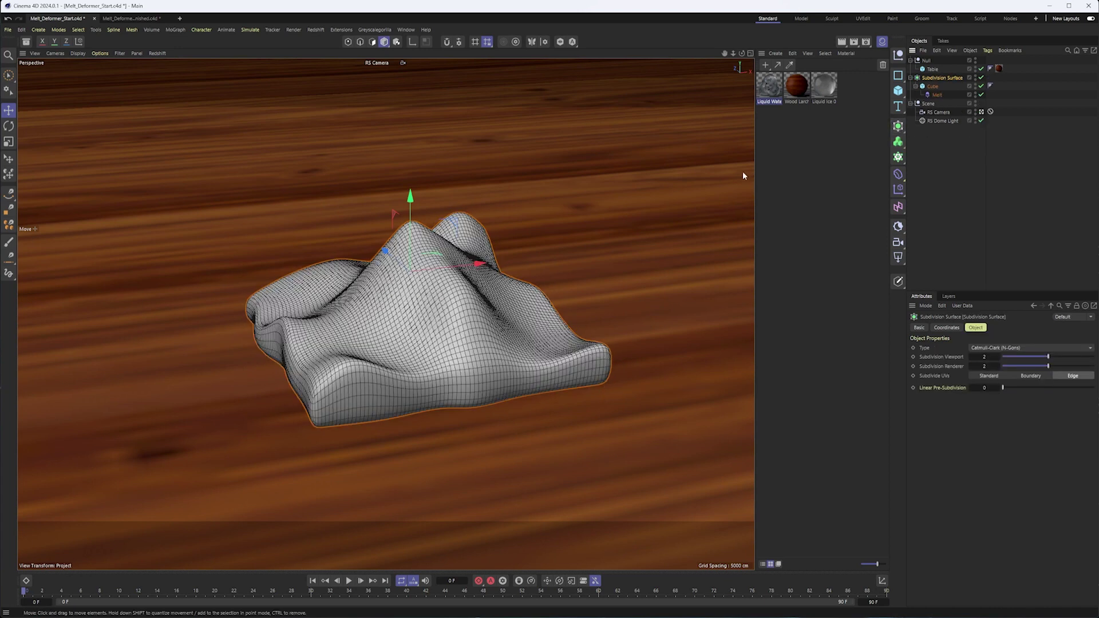
click(937, 94)
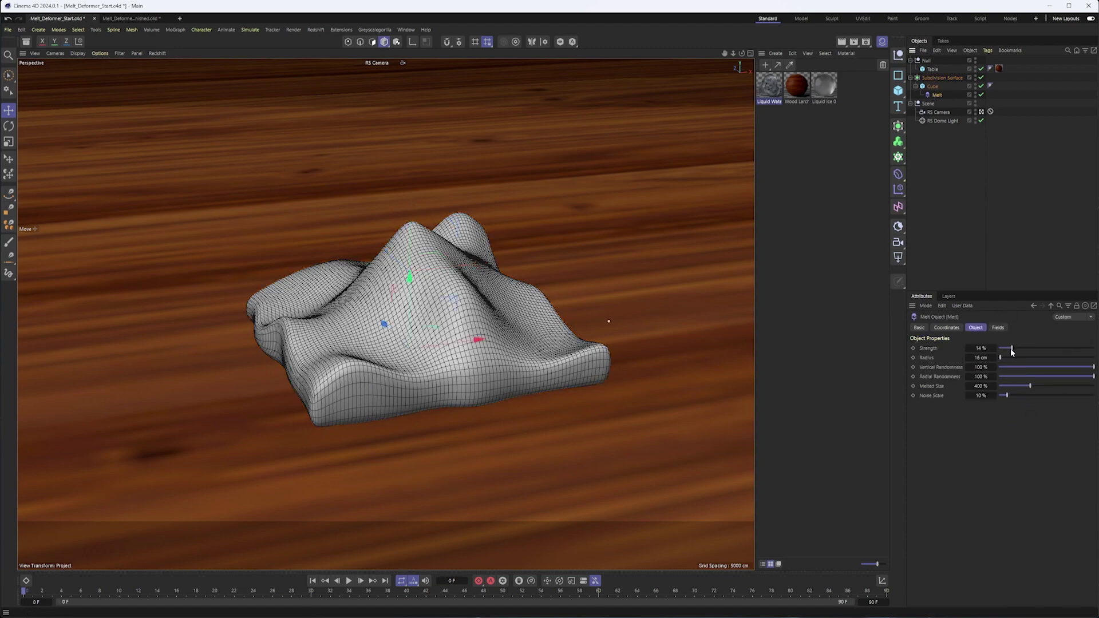
mouse_move(1012, 352)
mouse_down()
mouse_move(999, 352)
mouse_move(1028, 352)
mouse_move(1006, 353)
mouse_up()
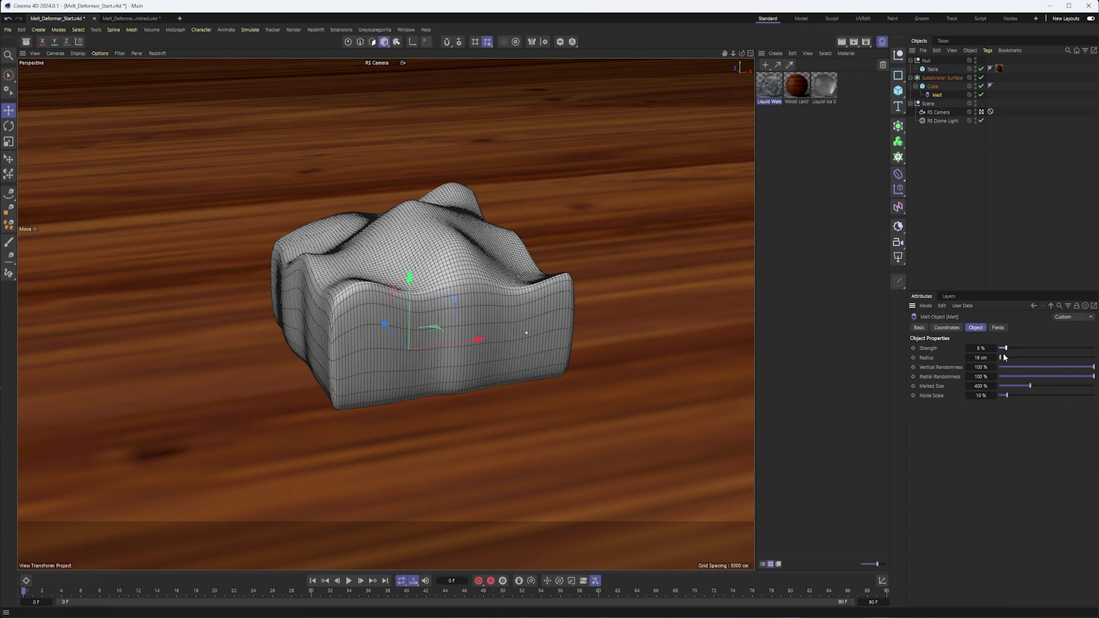
drag(1001, 357, 1002, 358)
Tune Melt's vertical randomness, then set Strength to 36% and Radial Randomness to 100%
mouse_move(1075, 371)
mouse_down()
mouse_move(1007, 375)
mouse_move(1068, 372)
mouse_move(1000, 360)
mouse_up()
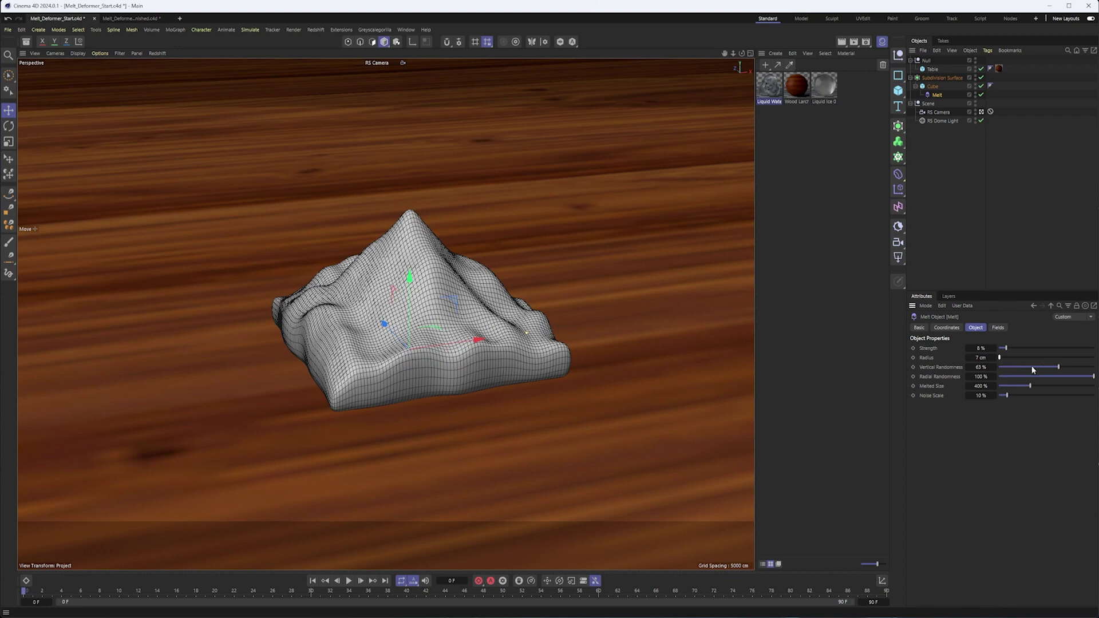
mouse_move(1050, 367)
mouse_down()
mouse_move(1010, 369)
mouse_move(1094, 370)
mouse_up()
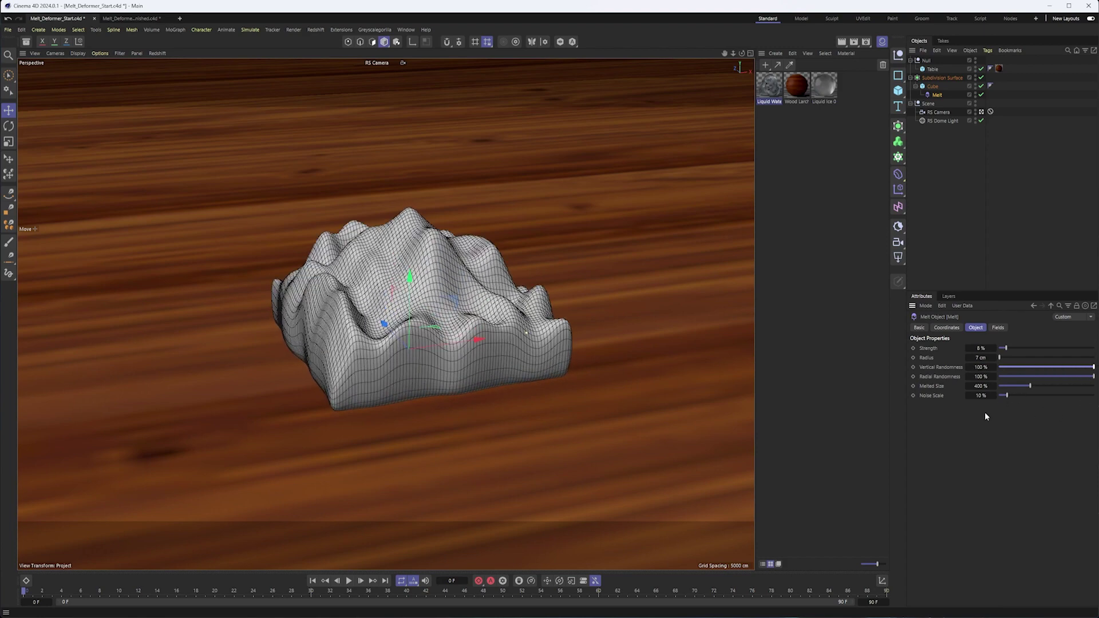
mouse_move(1006, 350)
mouse_down()
mouse_move(1019, 350)
mouse_move(1007, 351)
mouse_up()
drag(1063, 377, 1097, 388)
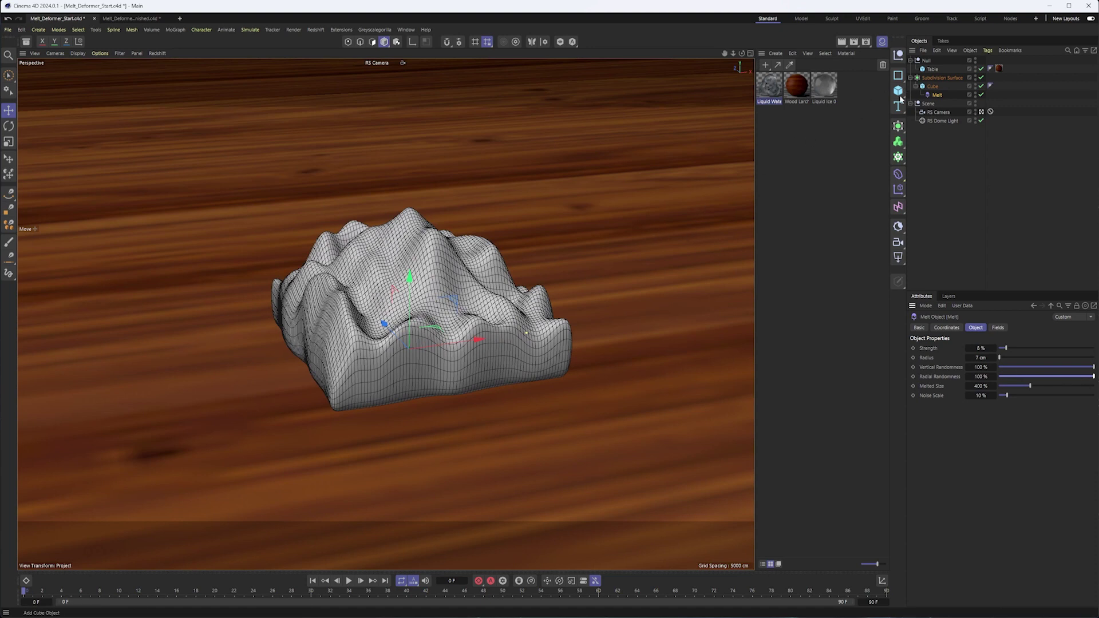
drag(1008, 350, 1034, 346)
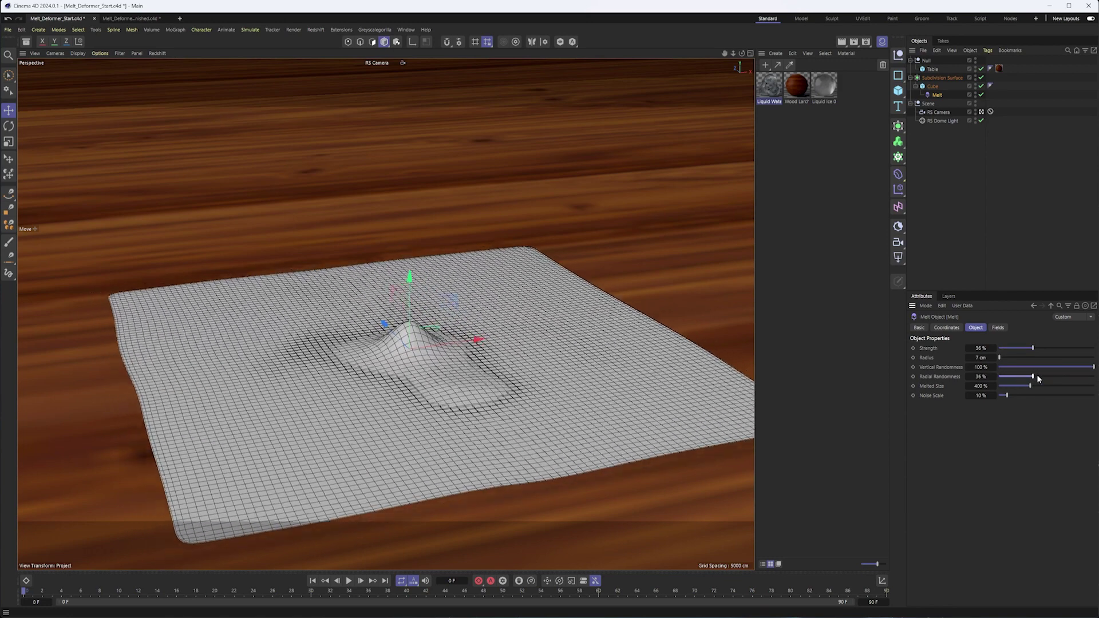
click(988, 376)
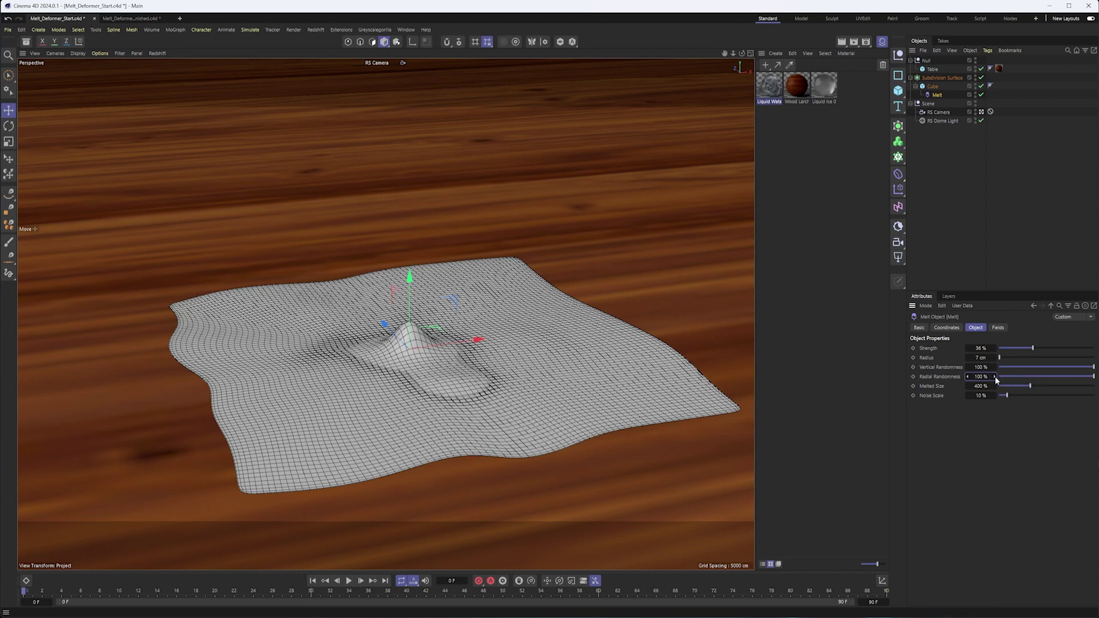
click(133, 20)
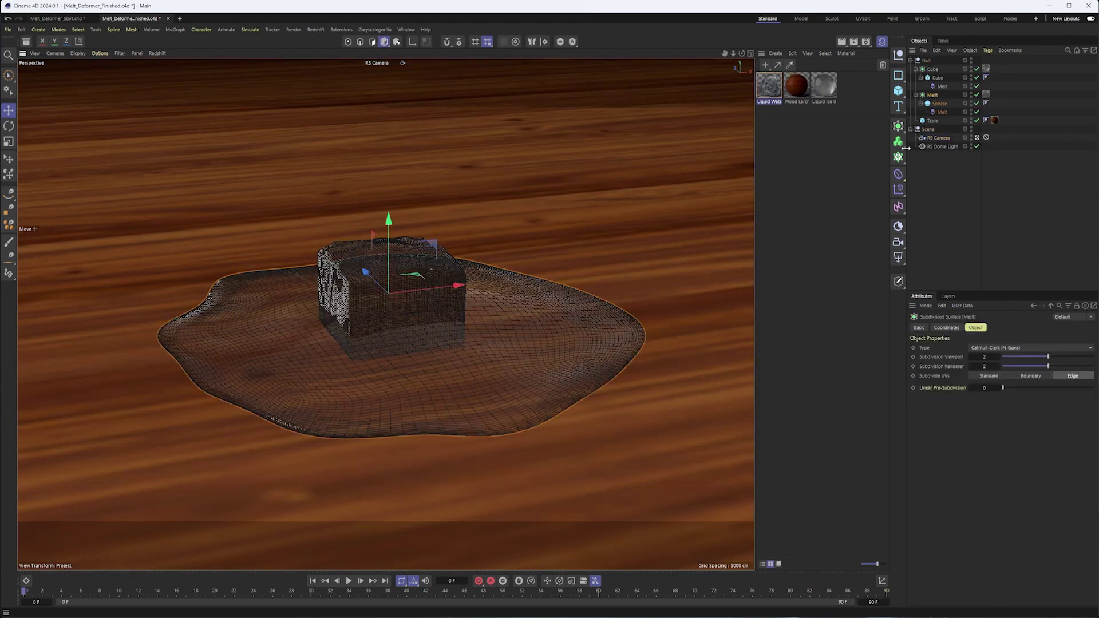
click(938, 78)
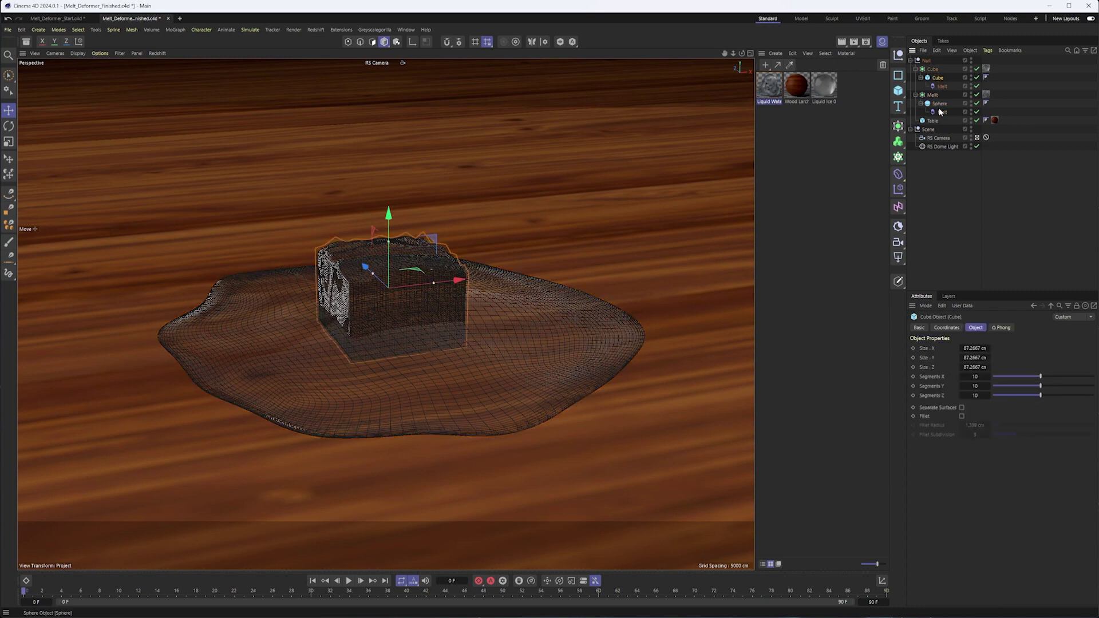
click(939, 103)
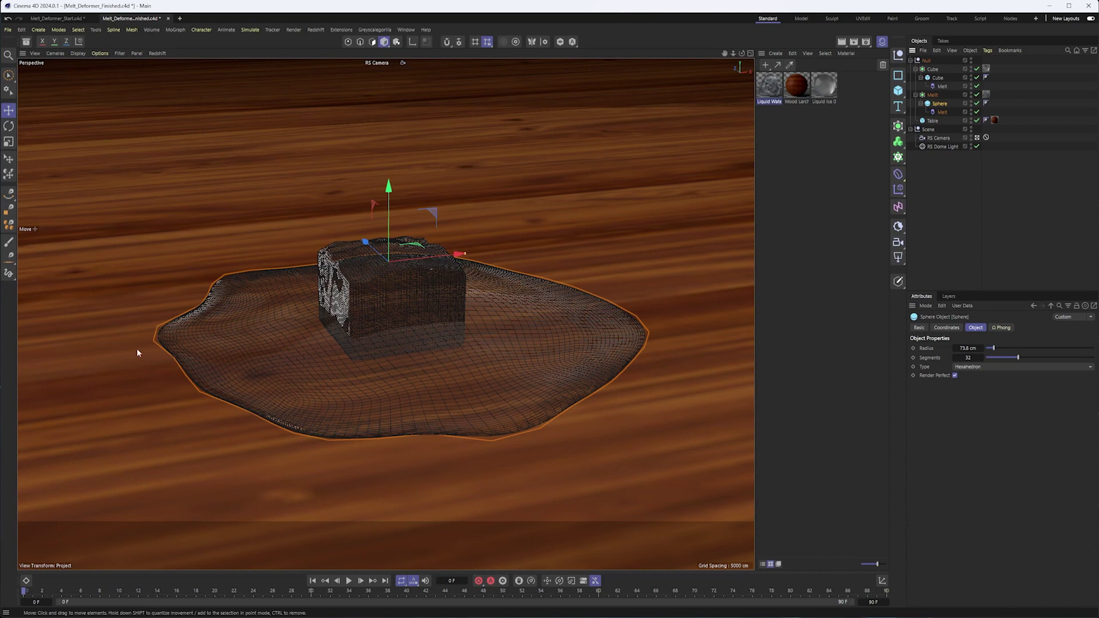
click(70, 19)
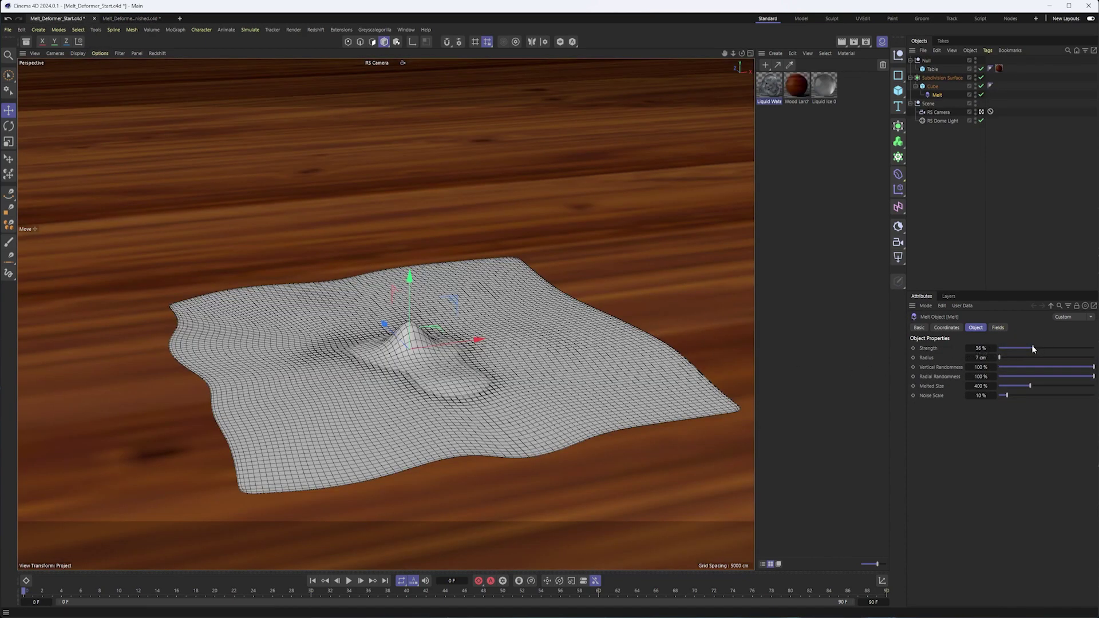
Try different Melt strength and Melted Size values, settling on 400% size and 29% strength
drag(1032, 348, 1018, 348)
mouse_move(1026, 390)
mouse_down()
mouse_move(1003, 390)
mouse_move(1031, 390)
mouse_up()
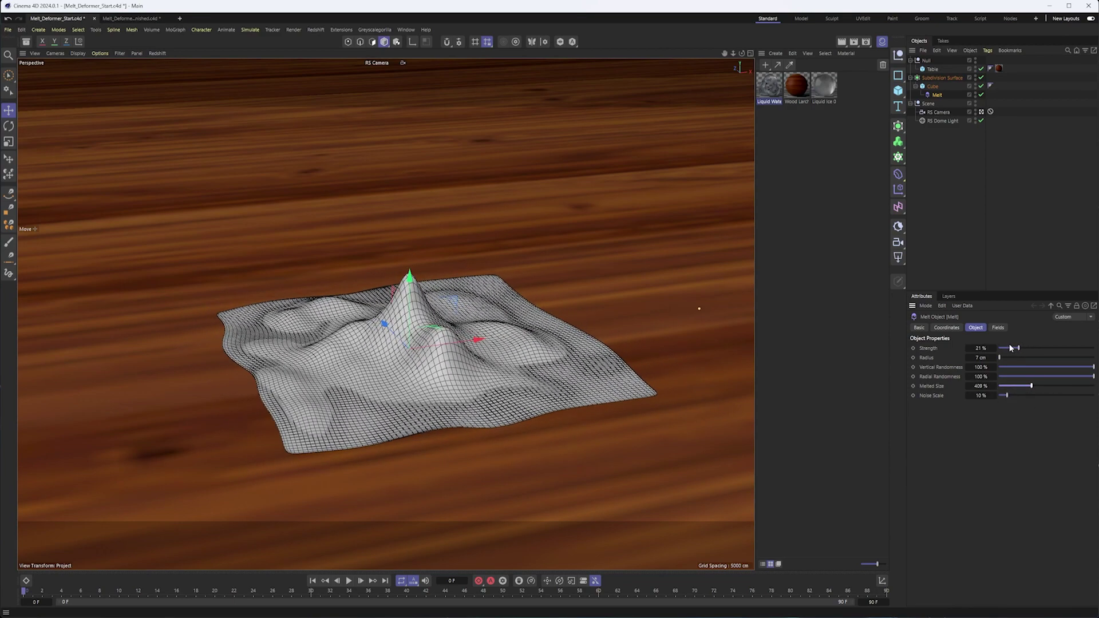
drag(1018, 348, 1093, 350)
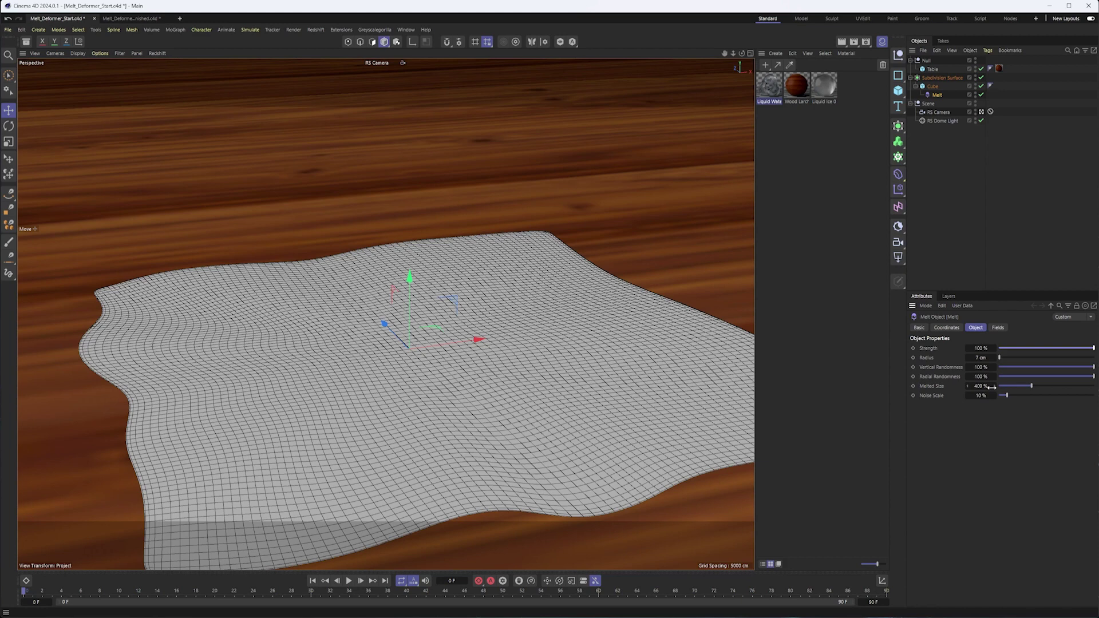
drag(991, 387, 993, 388)
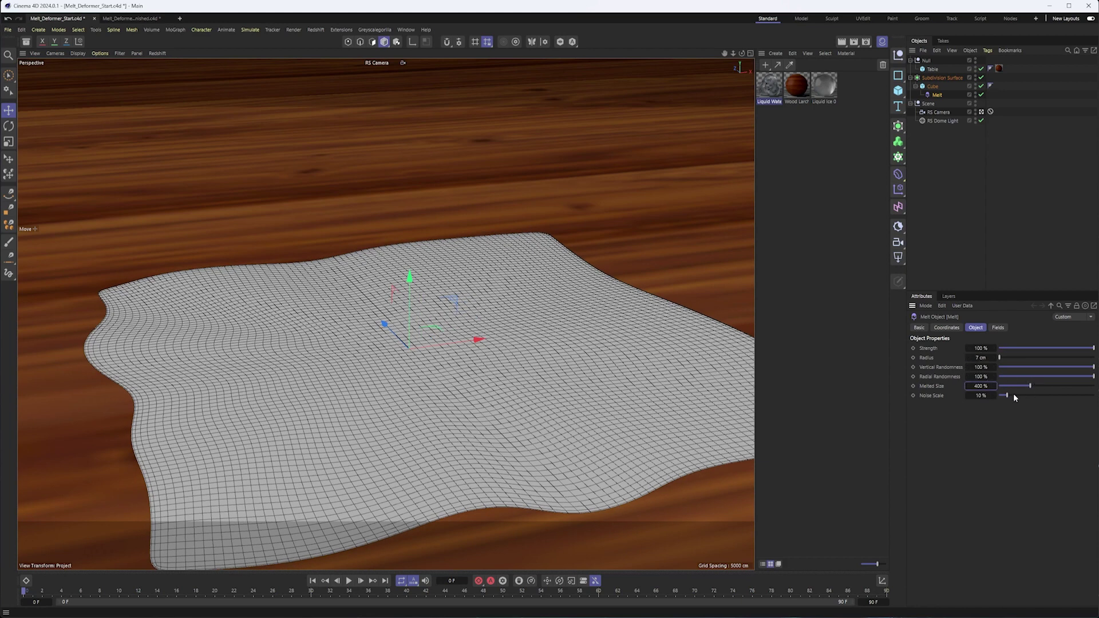
drag(1092, 348, 1017, 349)
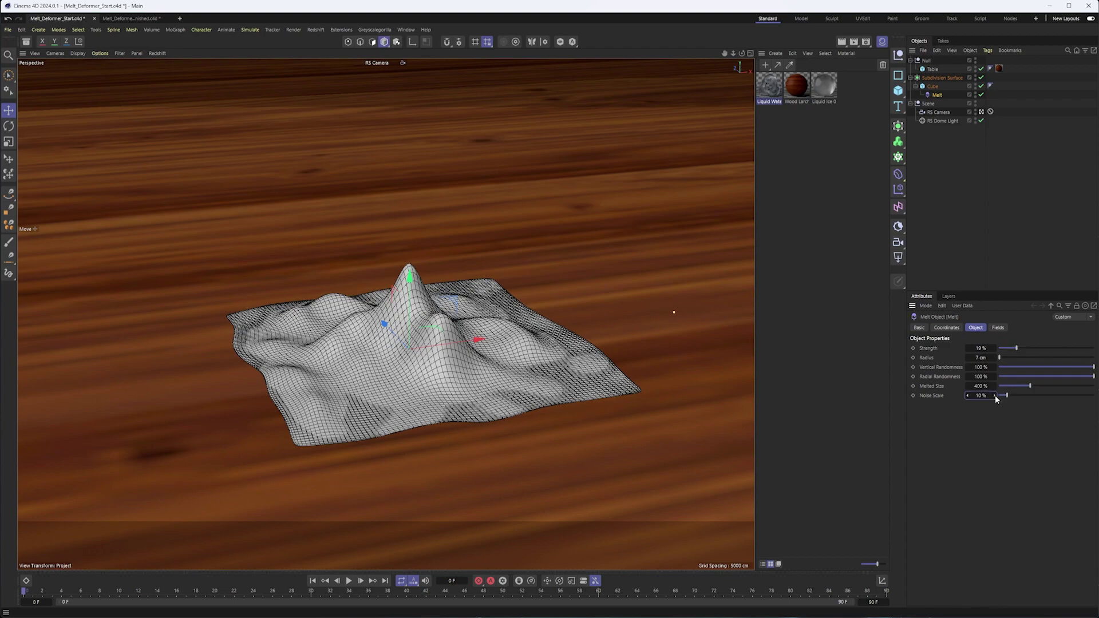
Raise the Melt Noise Scale to 108% and Strength to 32% for busier, wider folds
drag(1009, 394, 1075, 396)
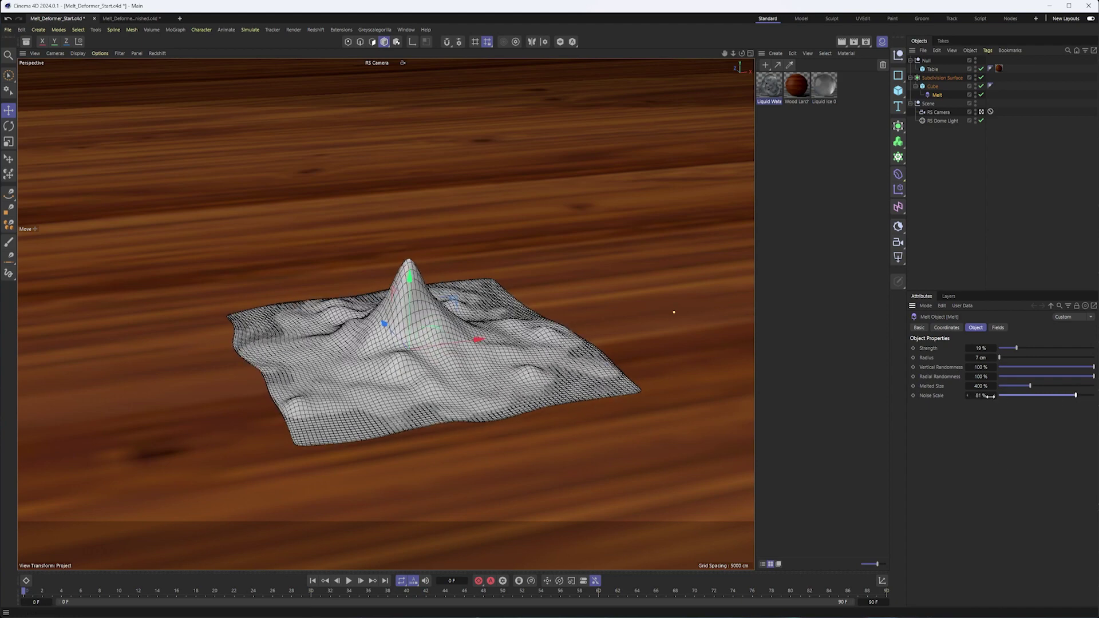
drag(993, 395, 997, 395)
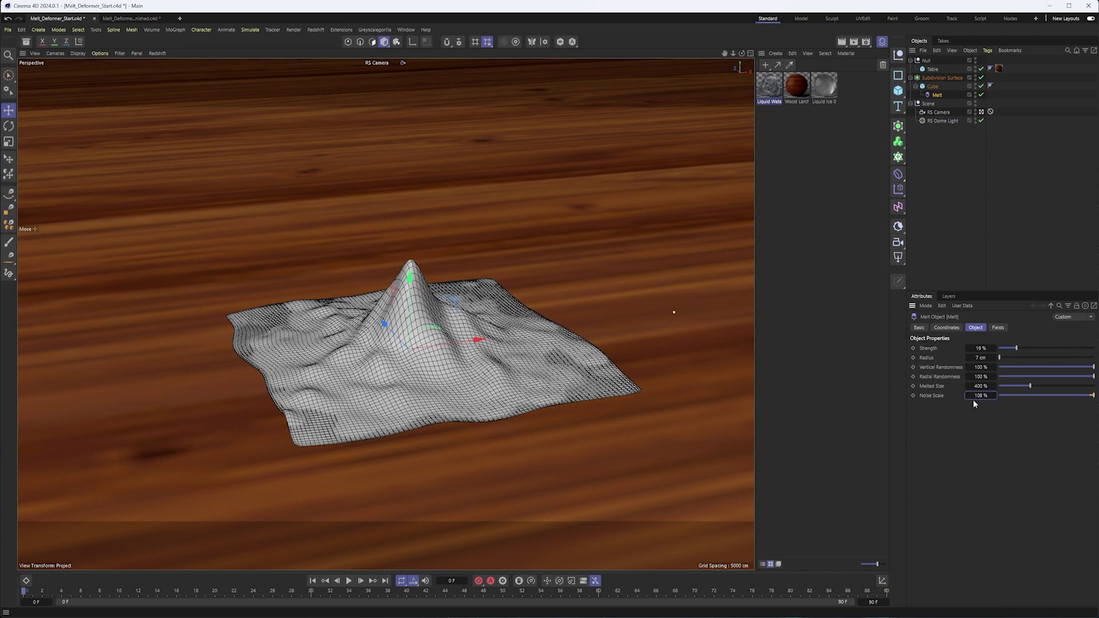
click(932, 395)
click(927, 359)
mouse_move(1017, 348)
mouse_down()
mouse_move(1068, 346)
mouse_move(1023, 348)
mouse_up()
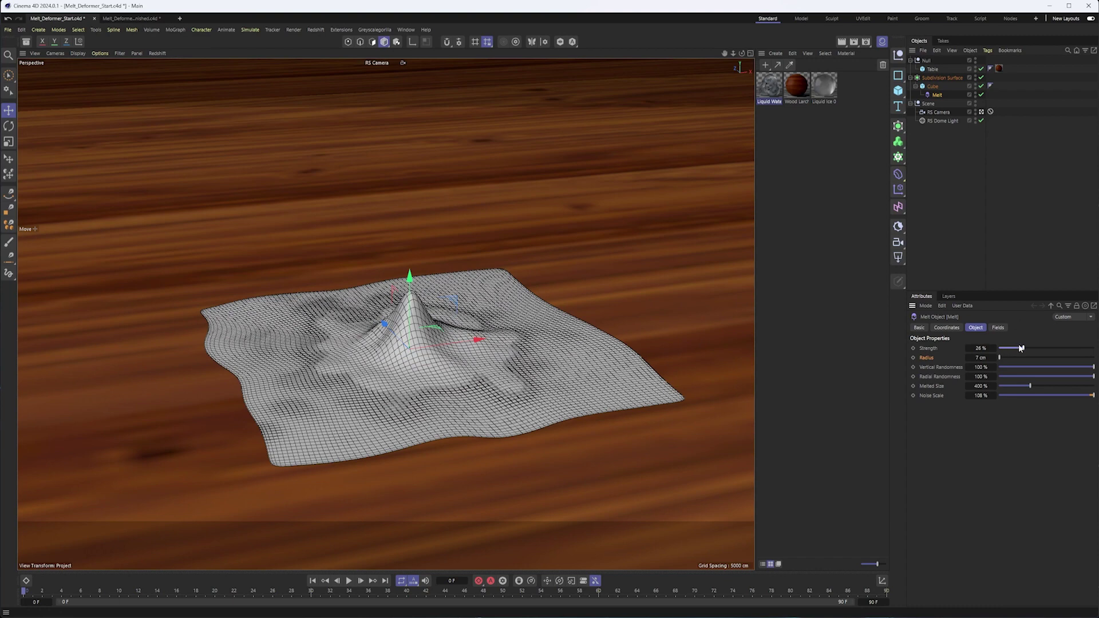
mouse_move(1021, 347)
mouse_down()
mouse_move(1050, 343)
mouse_move(1030, 345)
mouse_up()
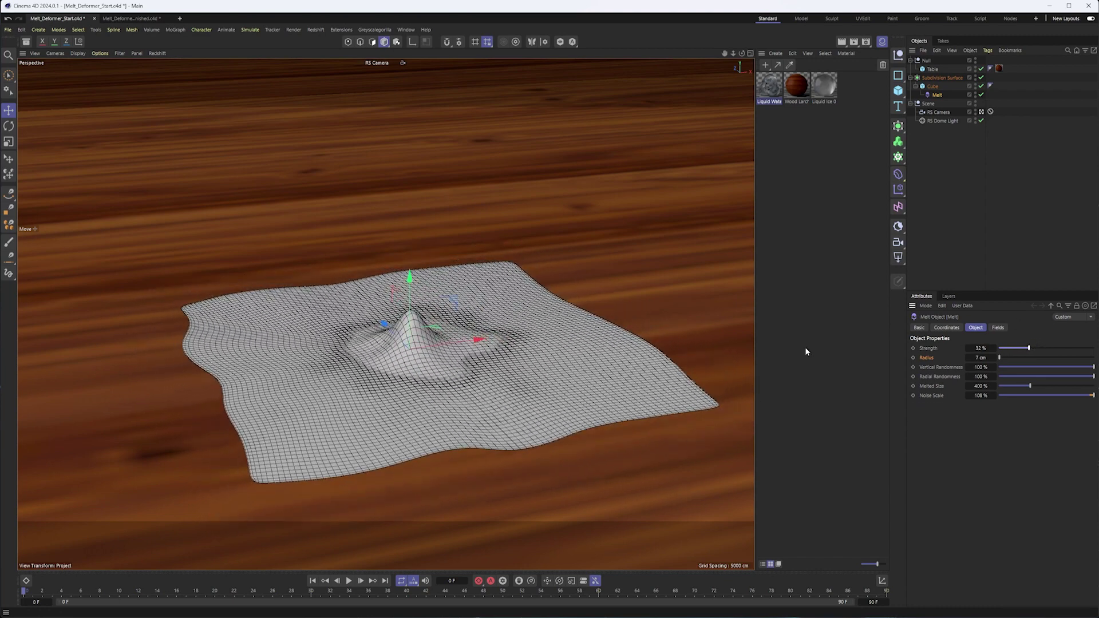
click(78, 53)
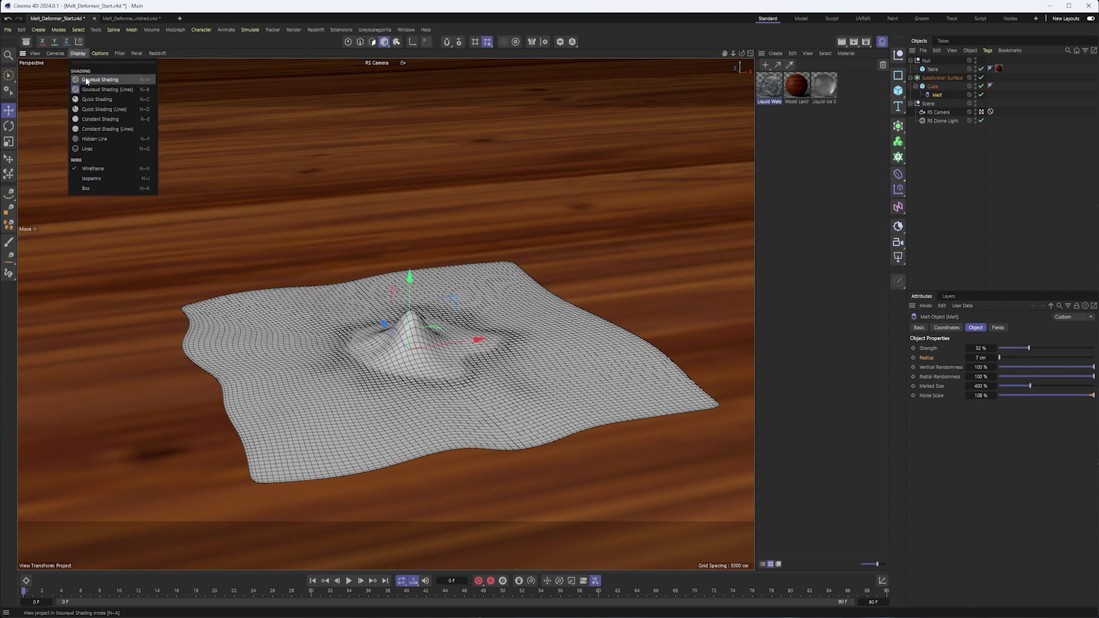
click(86, 80)
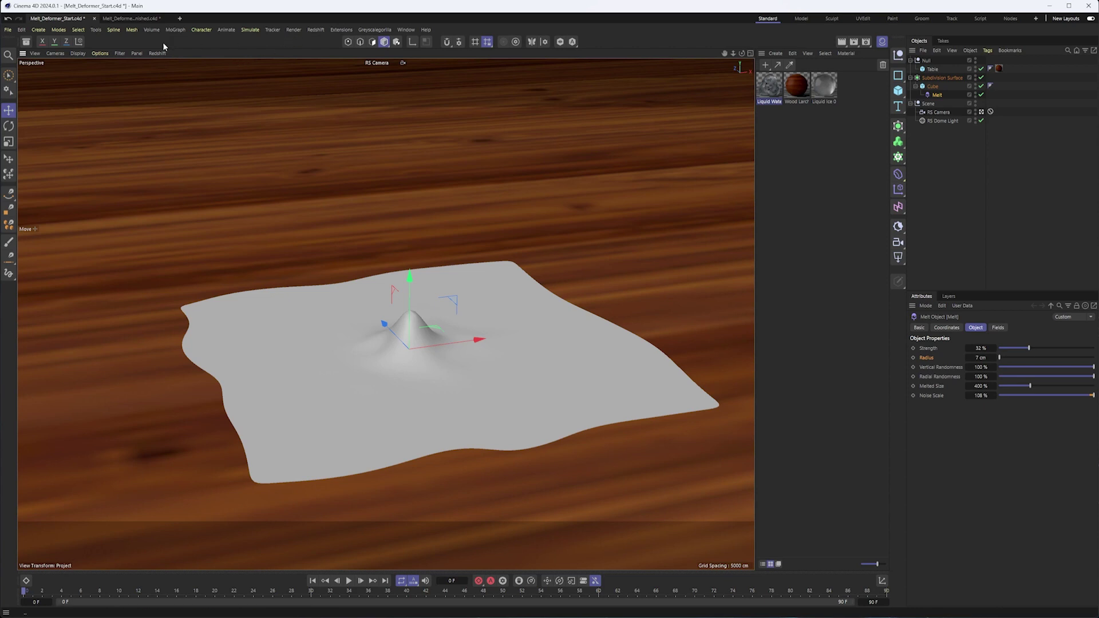
click(99, 54)
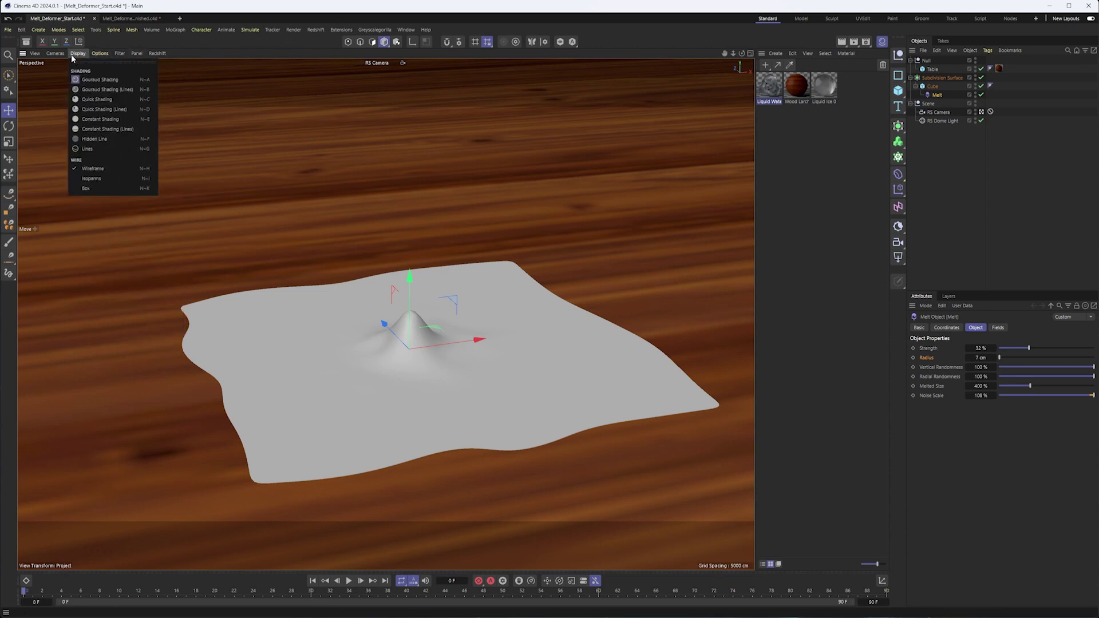
click(83, 81)
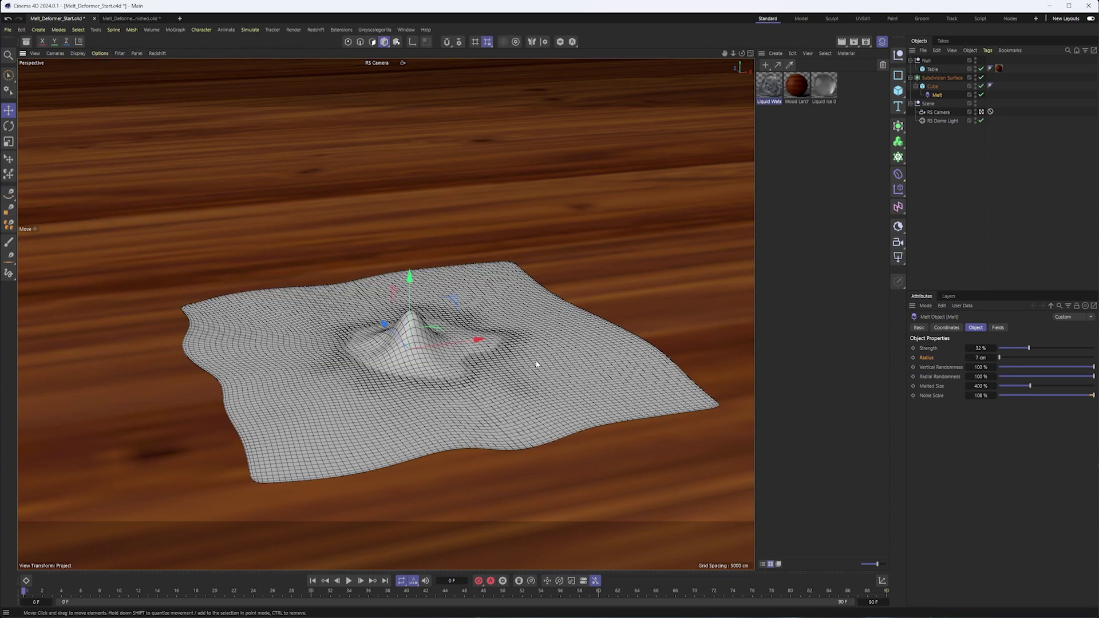
click(982, 111)
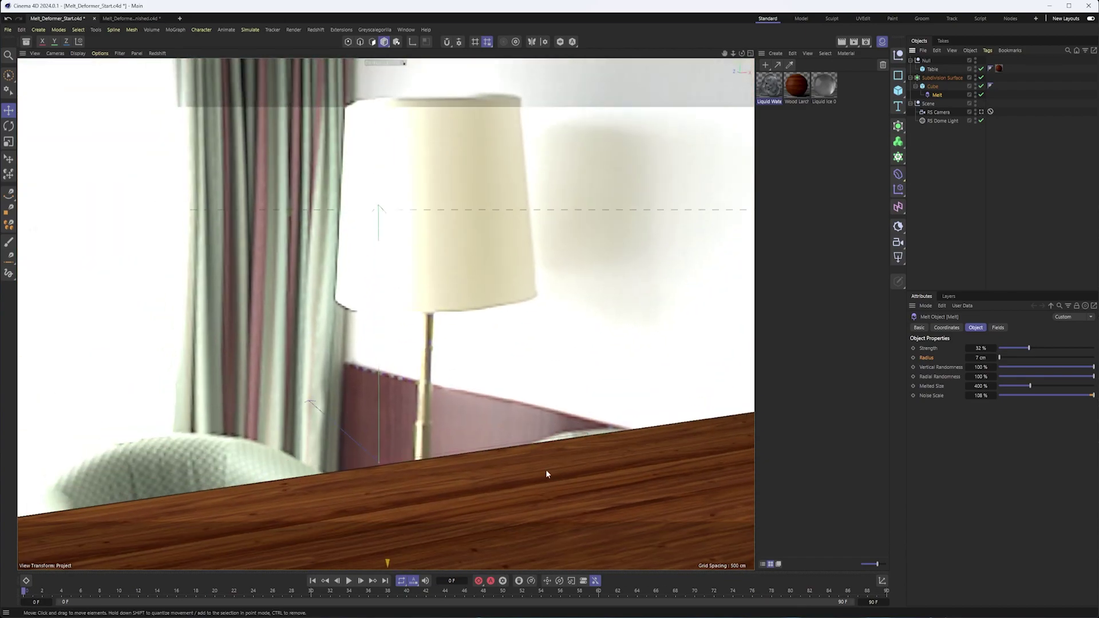
scroll(523, 291, down, 5)
alt+drag(523, 291, 384, 372)
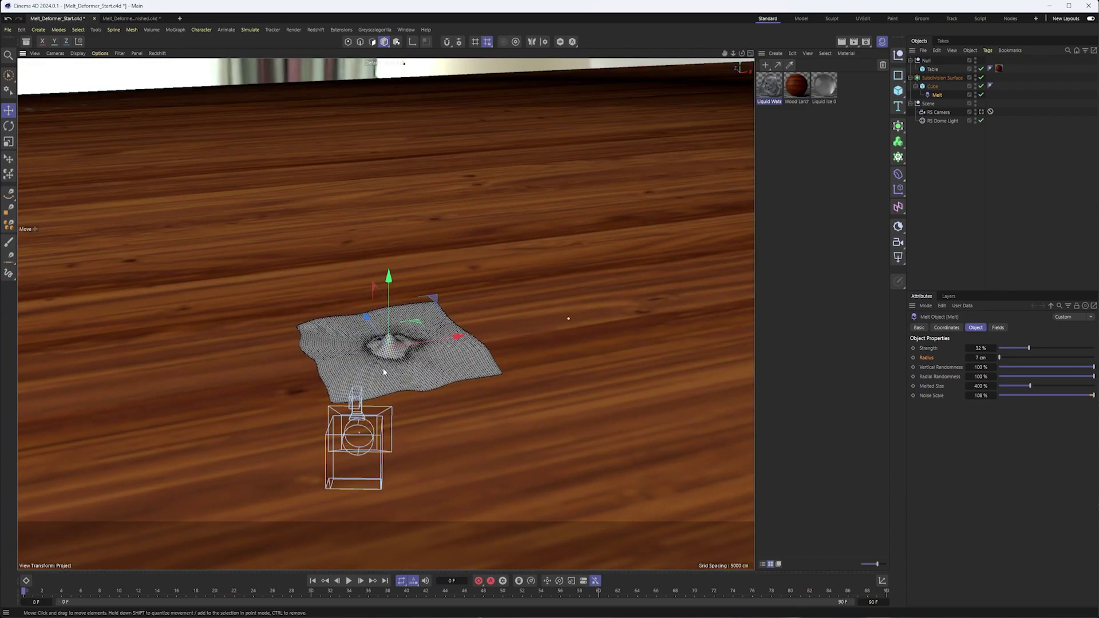
scroll(383, 372, up, 10)
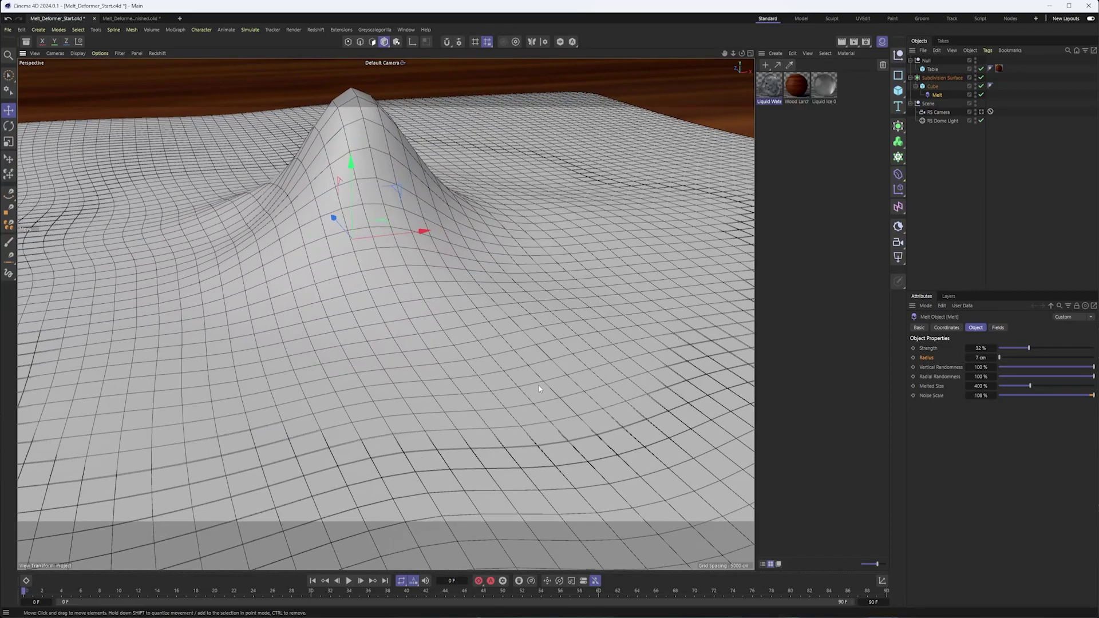
scroll(538, 388, up, 8)
mouse_move(493, 424)
alt+mouse_down()
mouse_move(452, 373)
mouse_move(459, 388)
mouse_move(354, 392)
alt+mouse_up()
scroll(277, 360, down, 5)
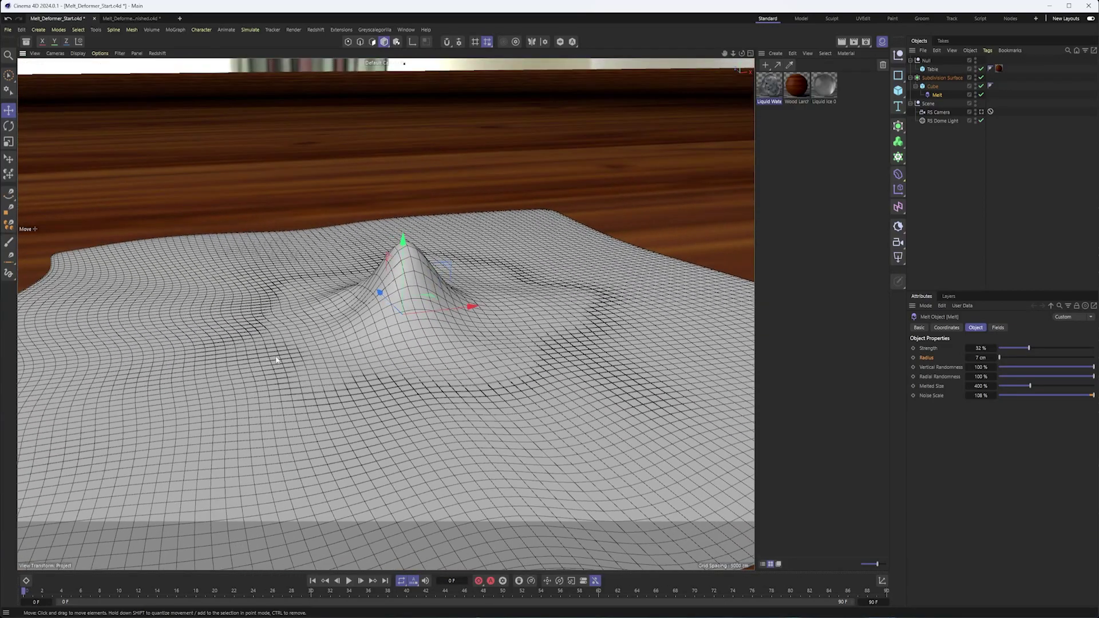
click(982, 112)
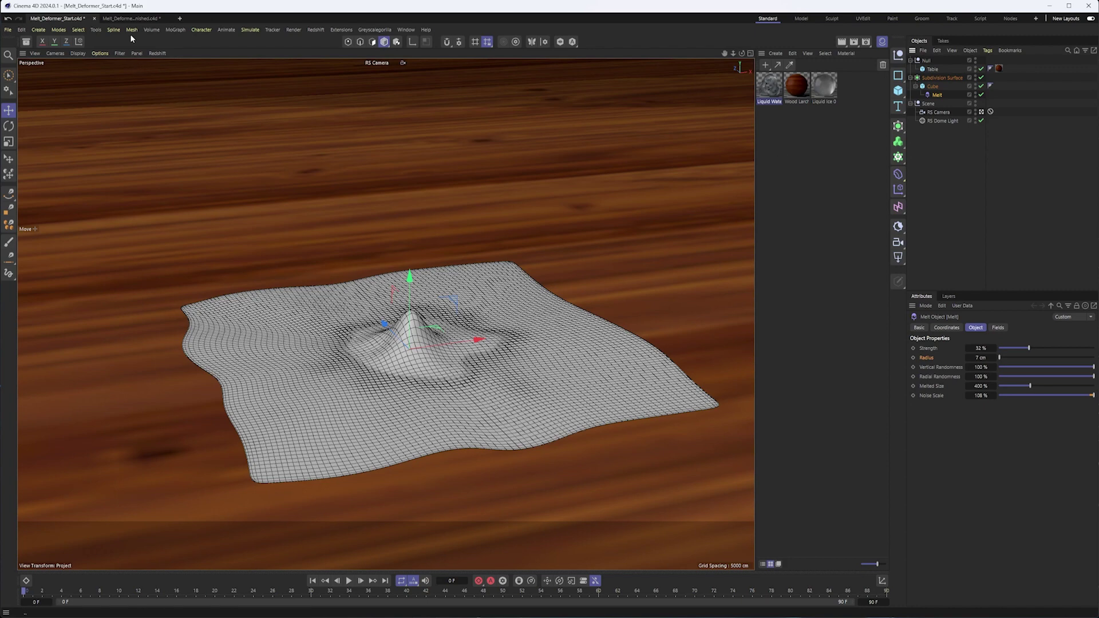
click(131, 18)
Return to the start scene and inspect the Liquid Water and Liquid Ice materials
click(40, 20)
click(933, 70)
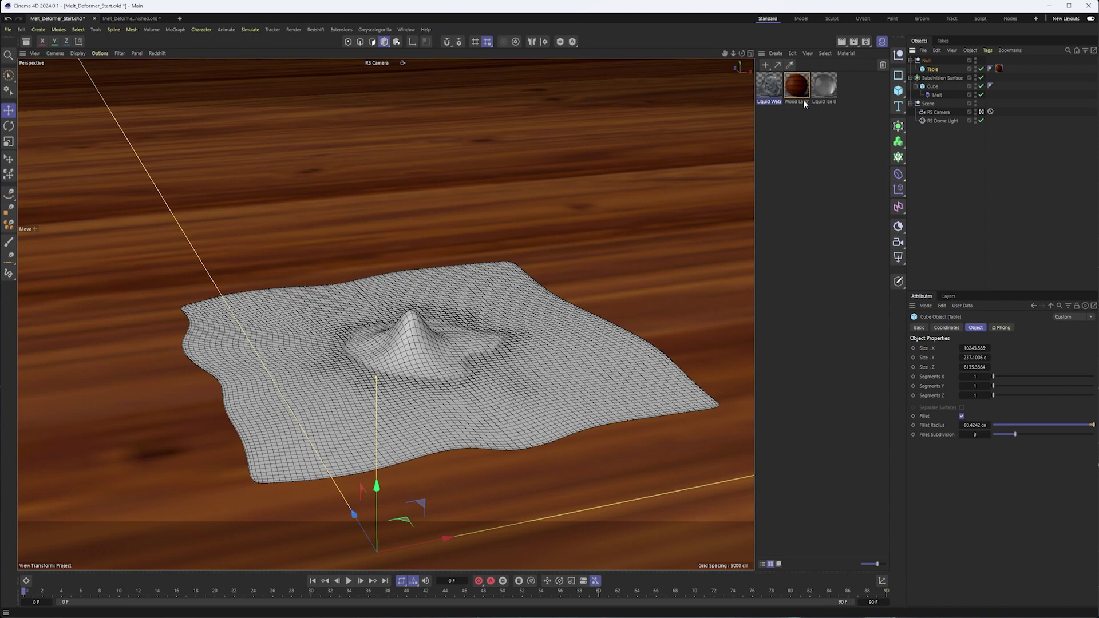
click(771, 95)
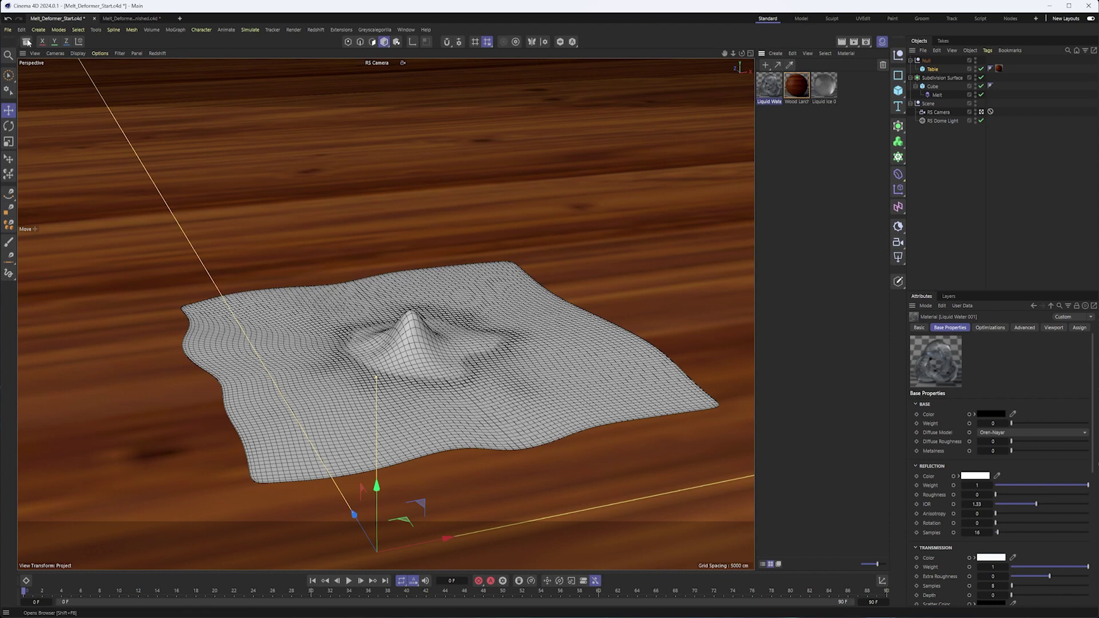
click(824, 85)
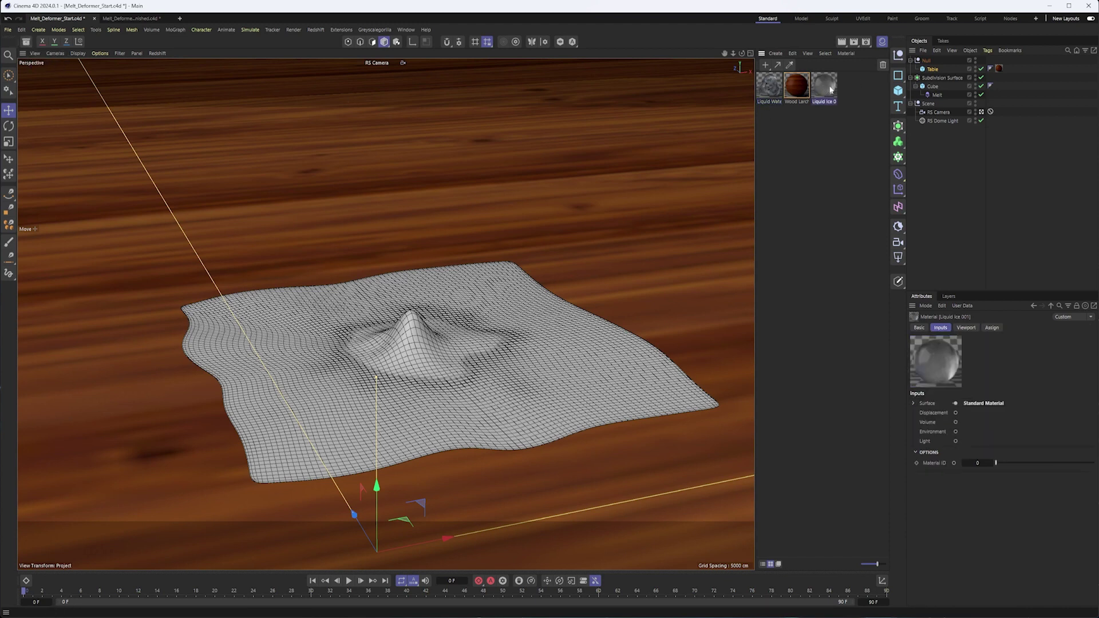
Check the Liquid Ice node graph's Color Mix and Bump Map nodes, then close the Node Editor
double_click(824, 86)
drag(879, 76, 453, 105)
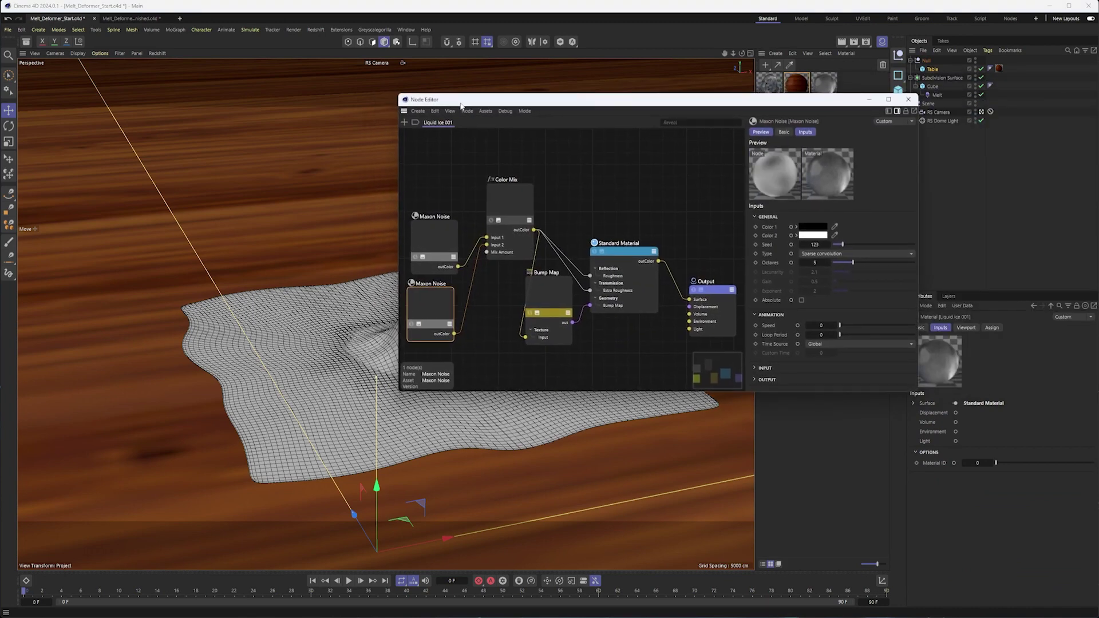
scroll(563, 237, down, 2)
scroll(514, 273, up, 5)
scroll(551, 282, down, 3)
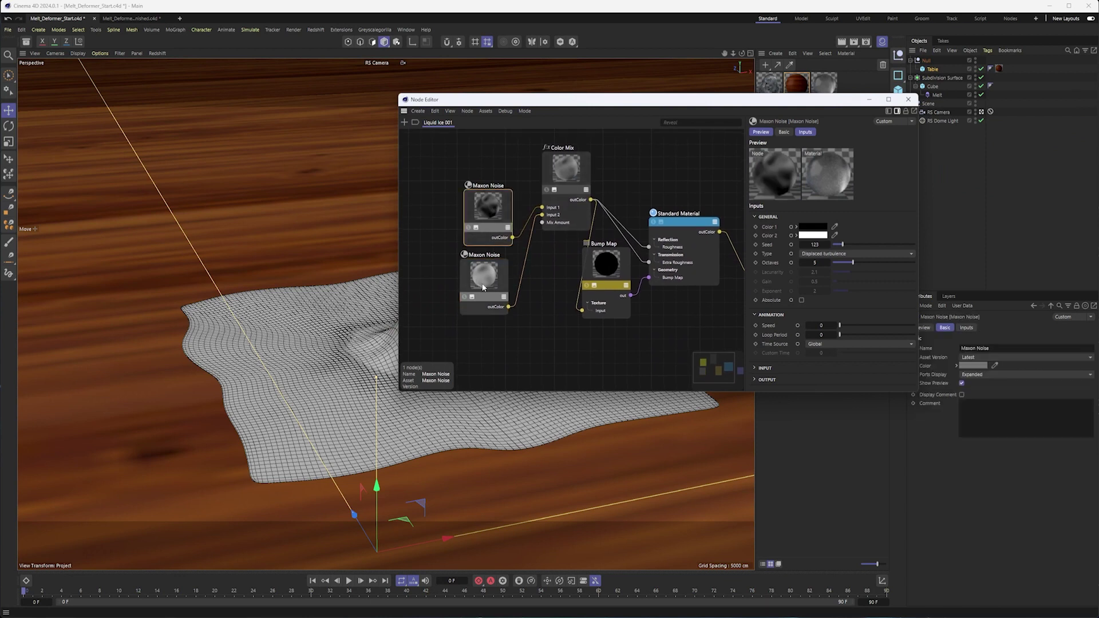
click(559, 173)
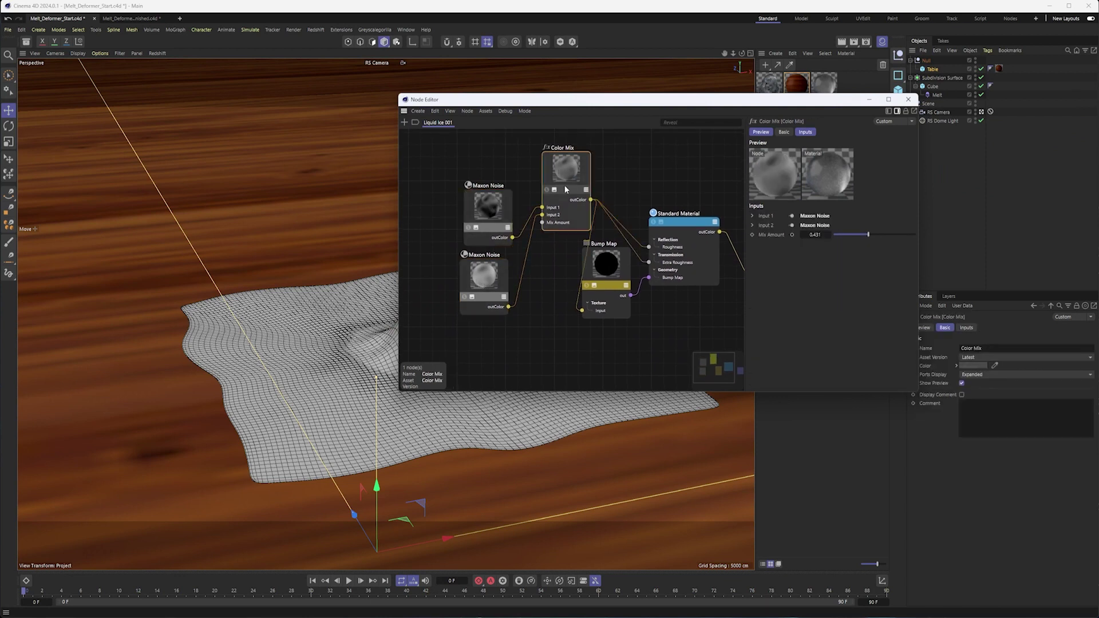
drag(595, 267, 590, 271)
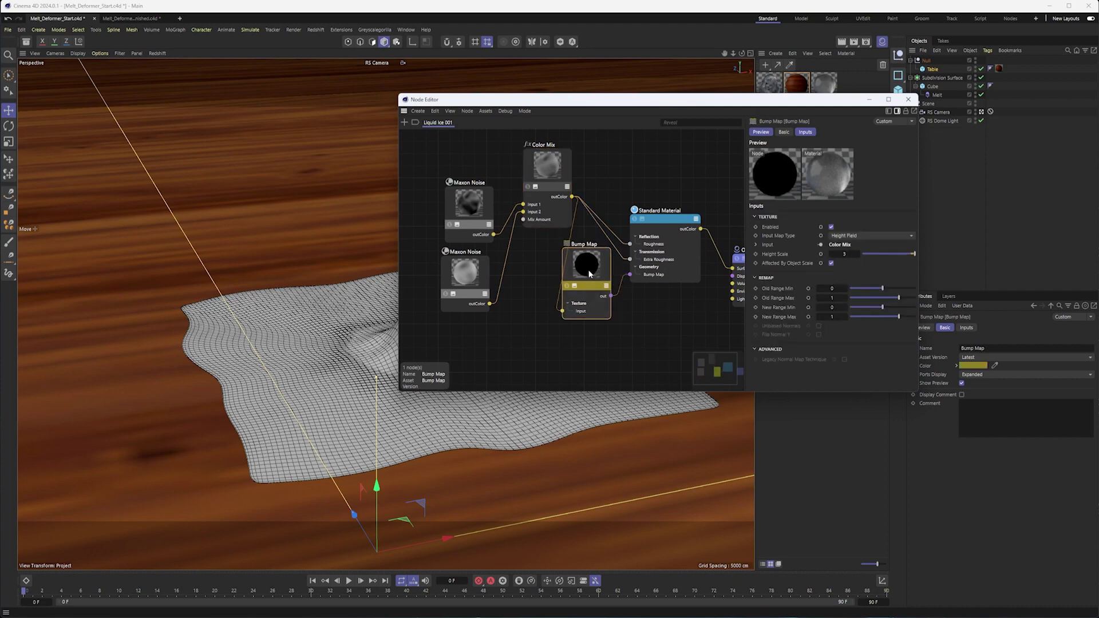
click(911, 101)
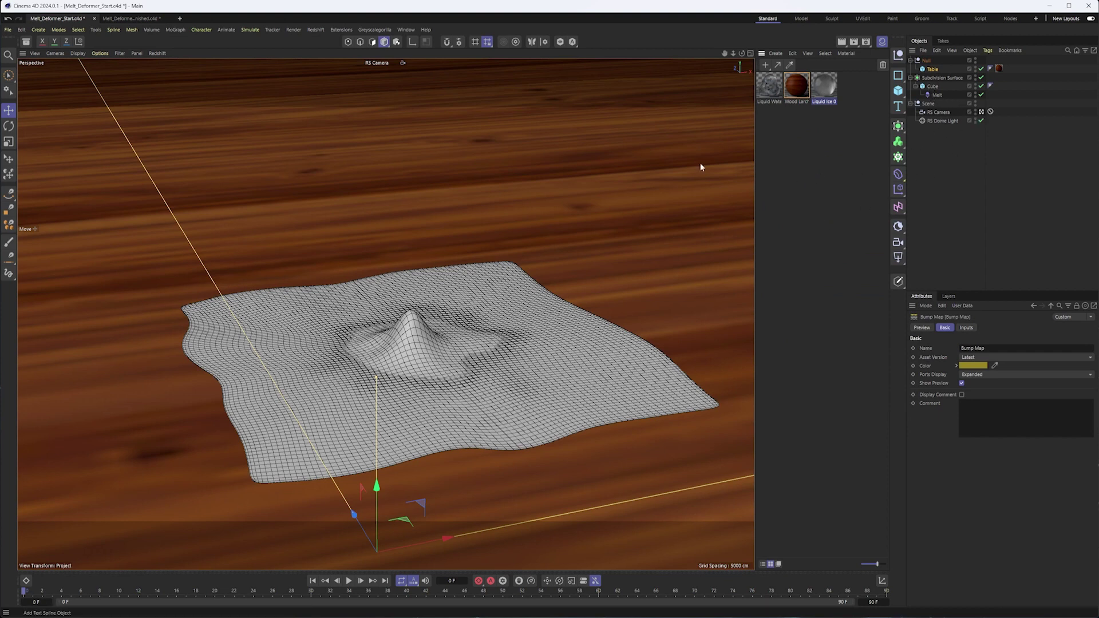
click(932, 86)
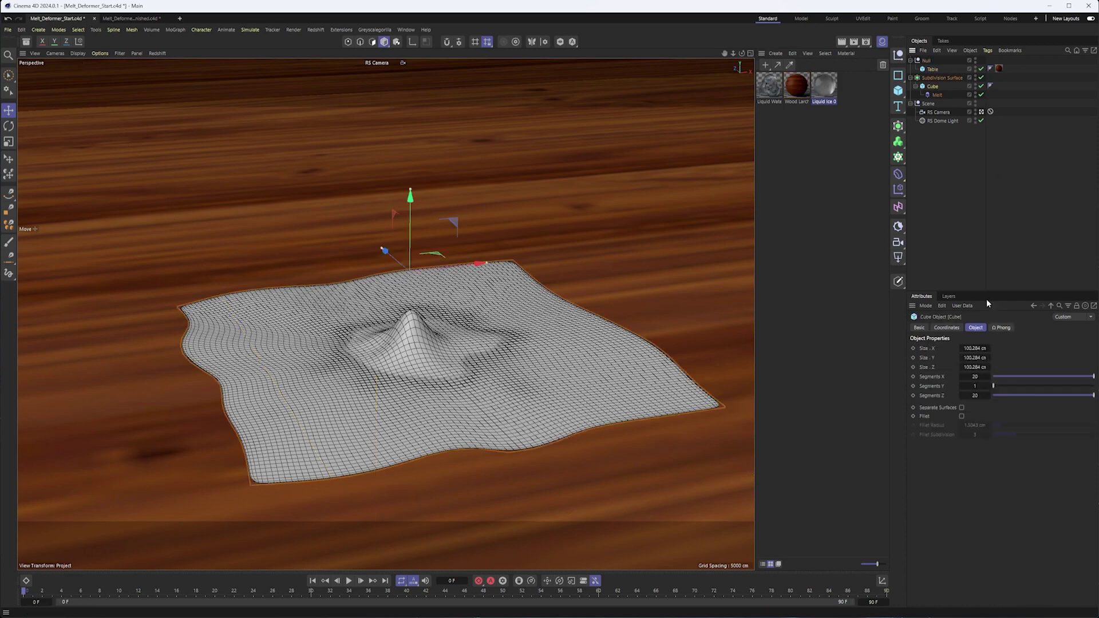
Set Melt to 5% strength, 10 cm radius, 205% melted size and 15% noise scale
click(937, 95)
mouse_move(1029, 350)
mouse_down()
mouse_move(1000, 347)
mouse_move(1001, 359)
mouse_up()
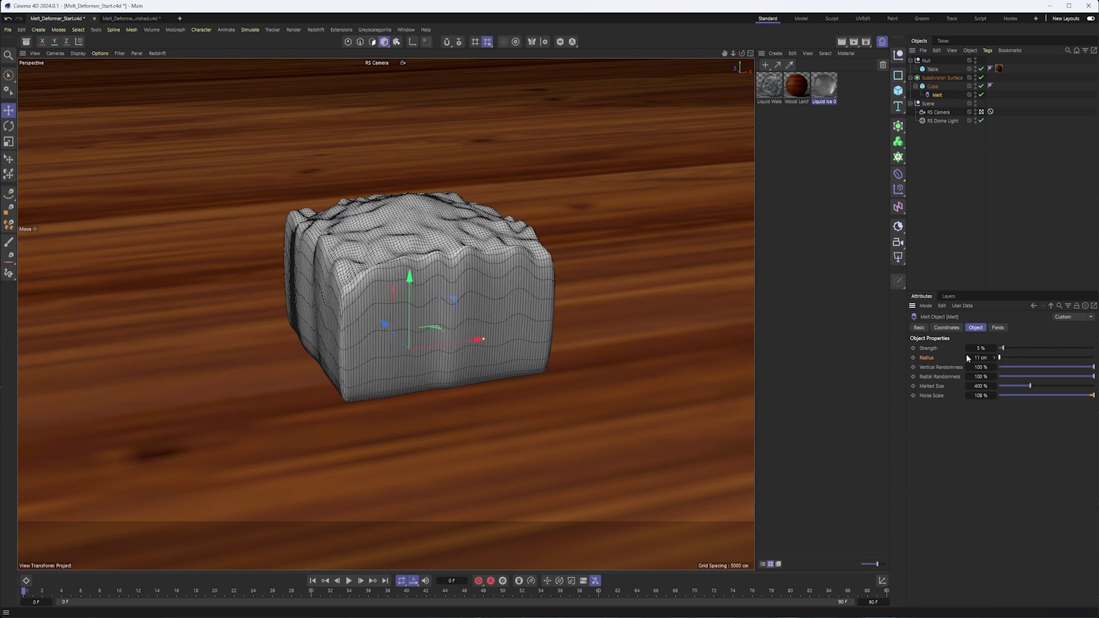
scroll(967, 358, down, 1)
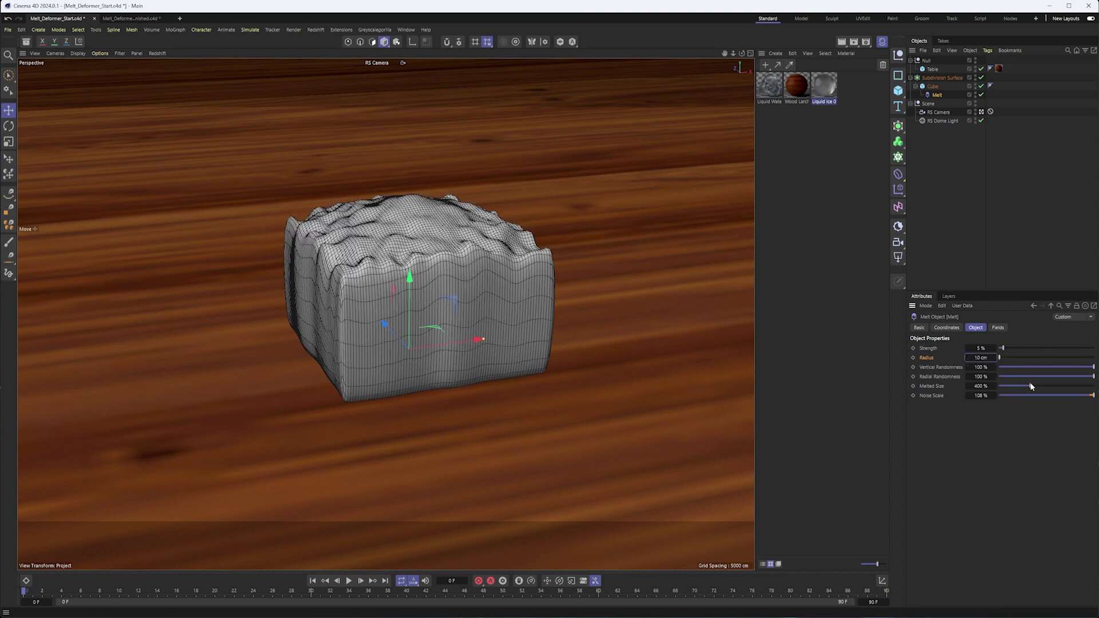
mouse_move(1030, 386)
mouse_down()
mouse_move(994, 386)
mouse_move(1053, 394)
mouse_move(988, 391)
mouse_move(1022, 396)
mouse_move(1012, 395)
mouse_up()
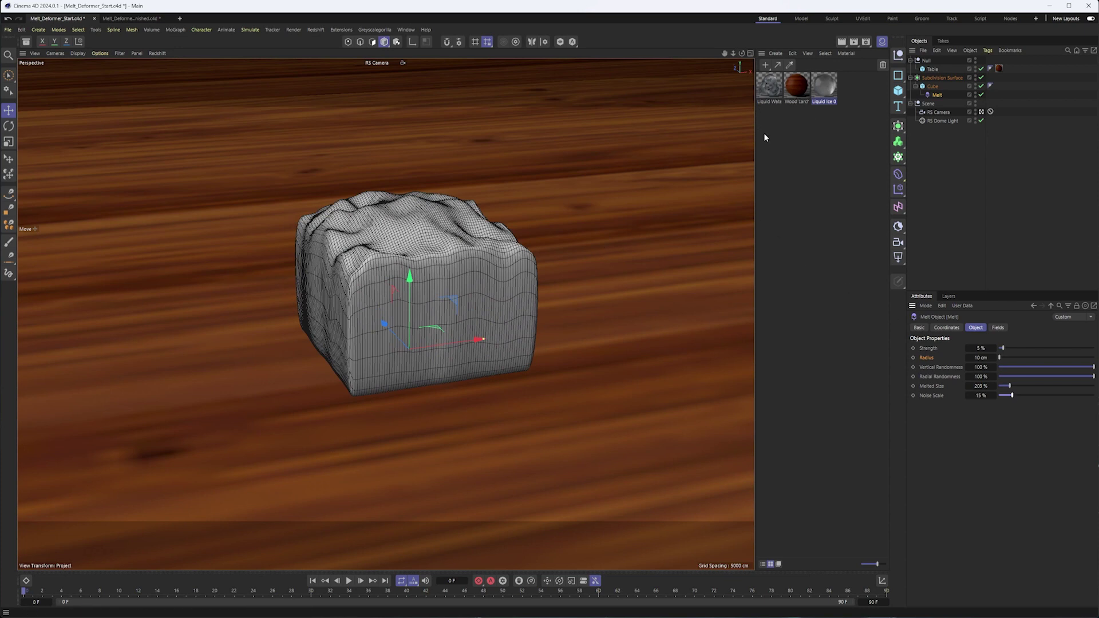
click(999, 328)
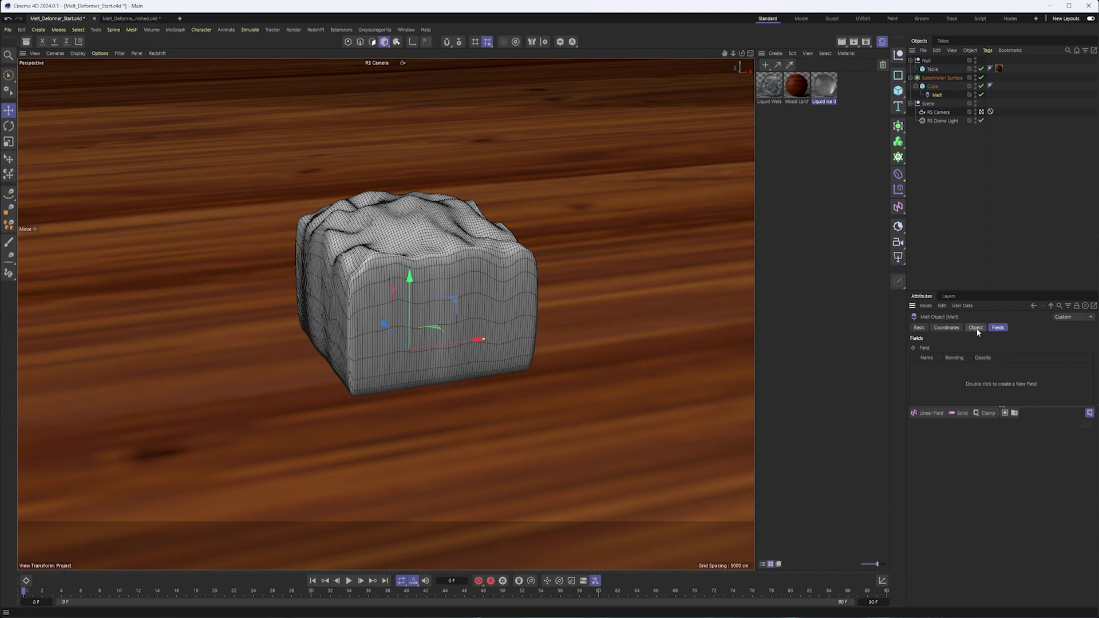
Add a Linear Field to the Melt deformer and view the cube from a lower angle
click(922, 415)
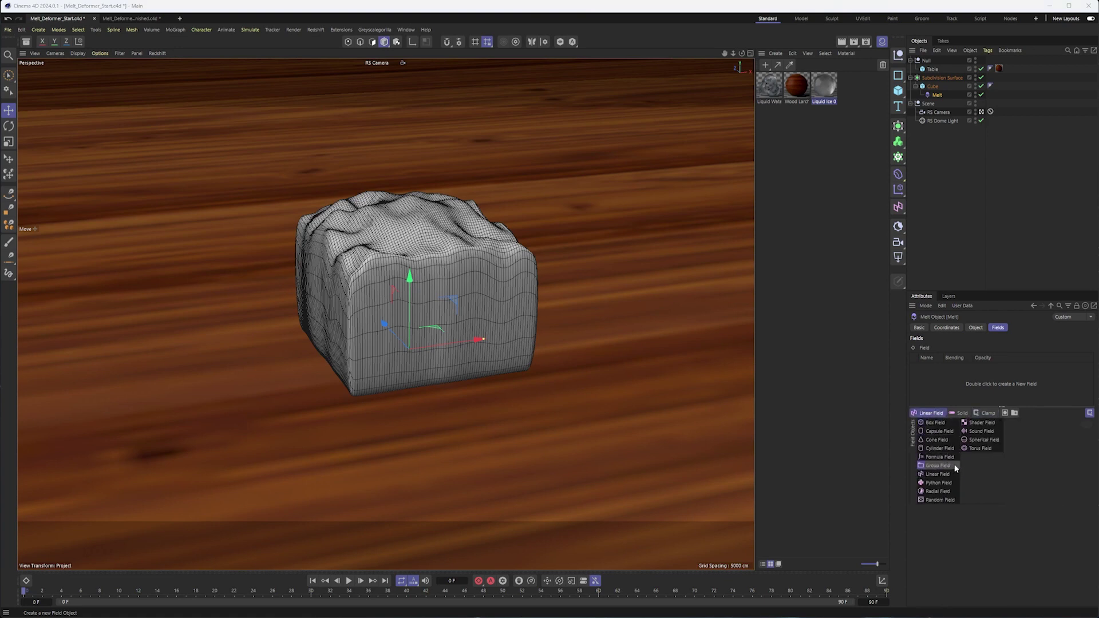
click(938, 474)
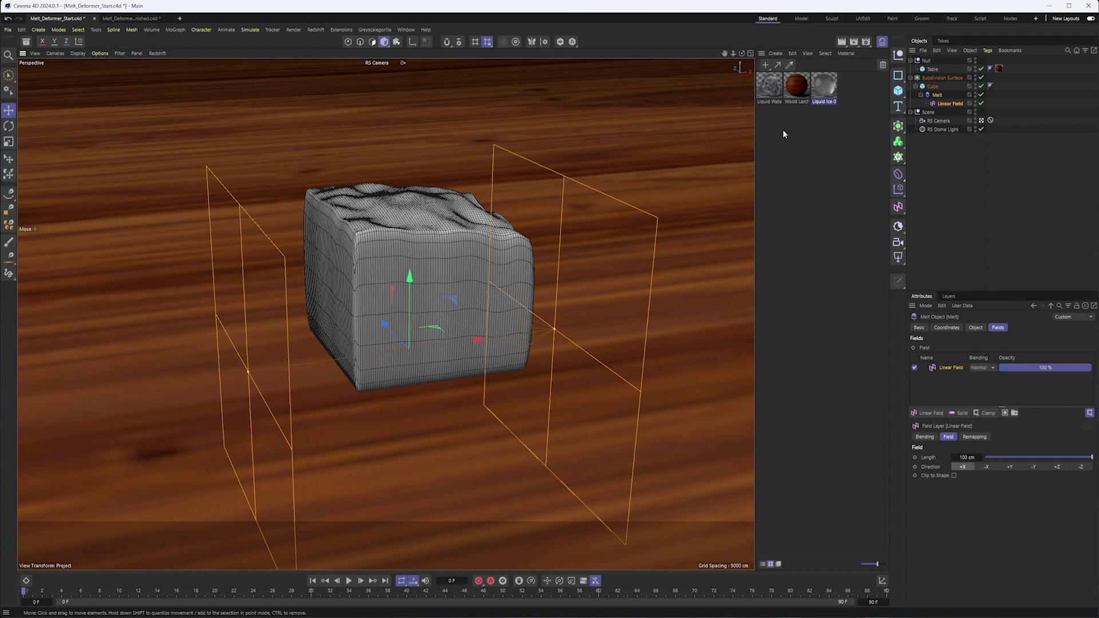
scroll(573, 253, up, 5)
alt+drag(573, 253, 417, 322)
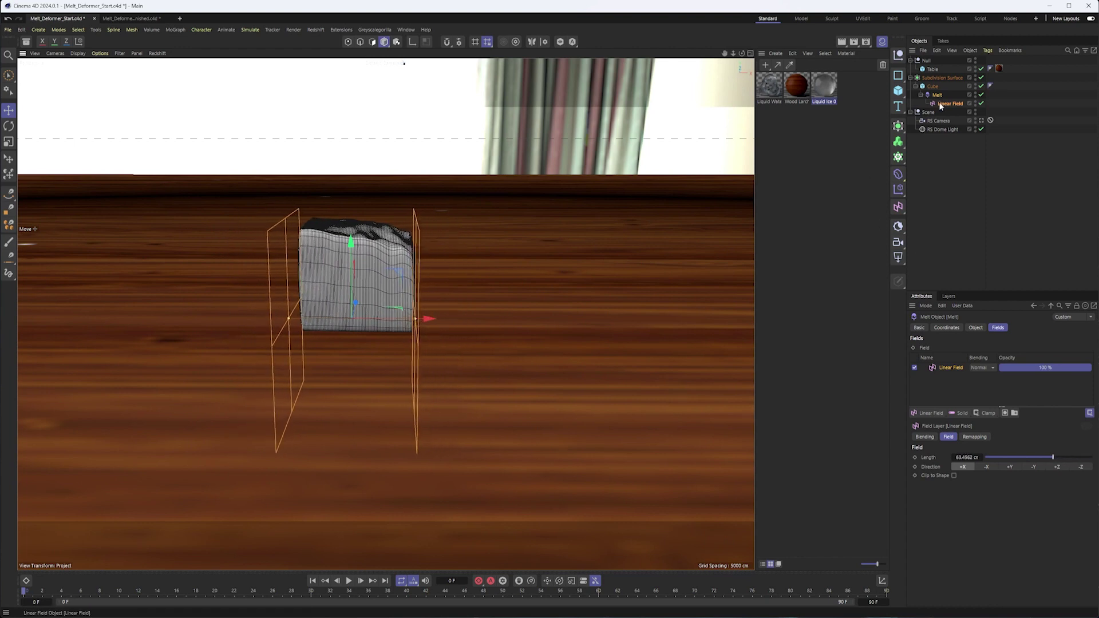
Set Melt strength to 14%, test the Linear Field along X, then delete it
click(975, 328)
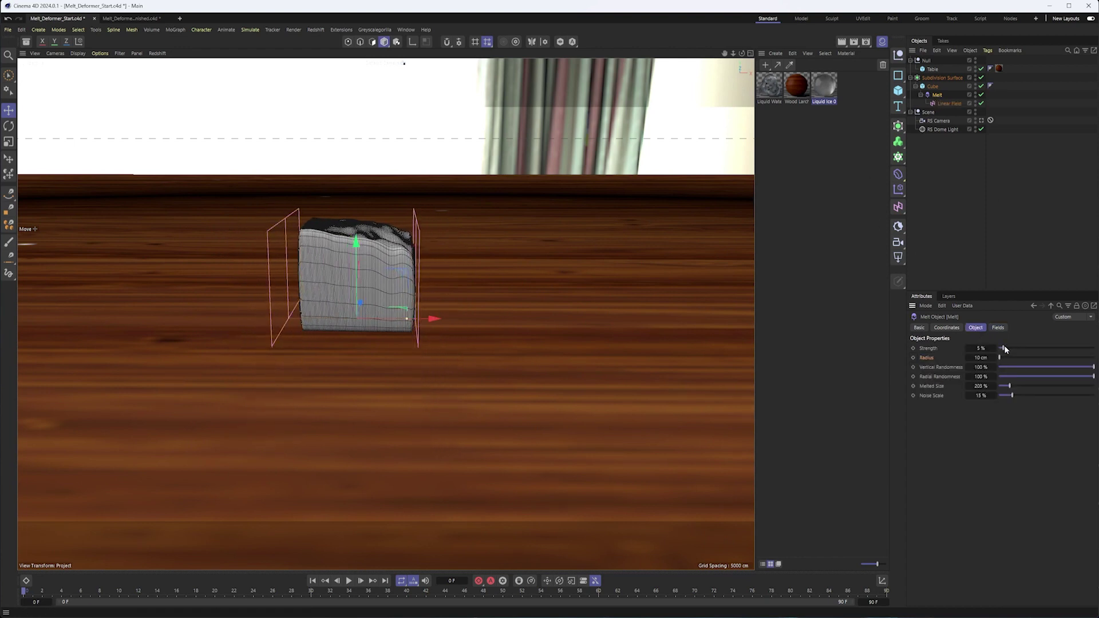
drag(1005, 349, 1012, 348)
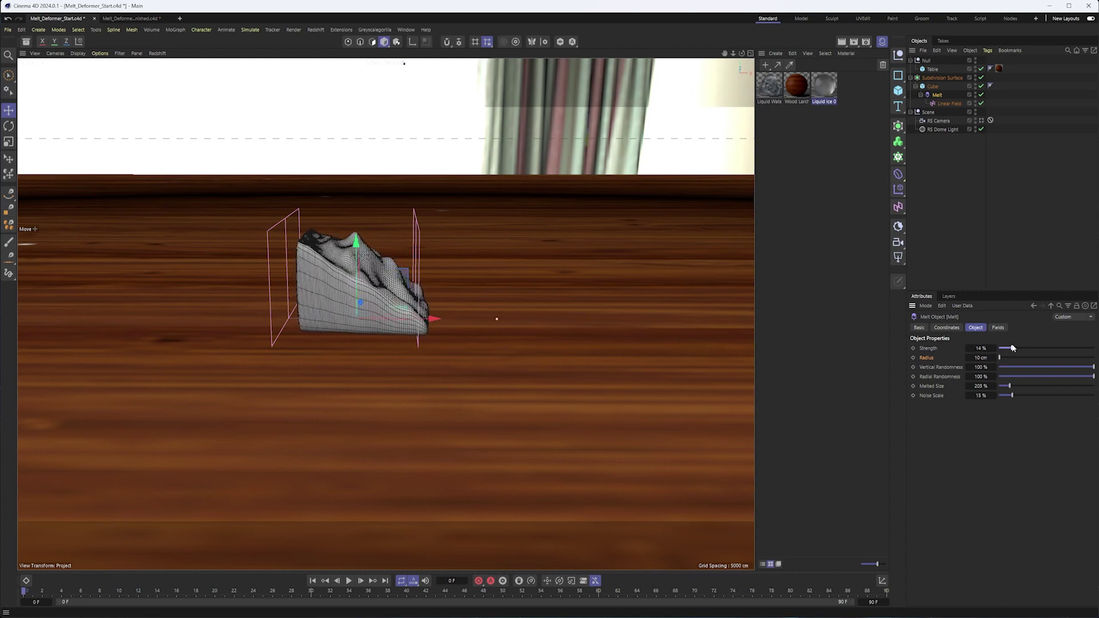
click(944, 105)
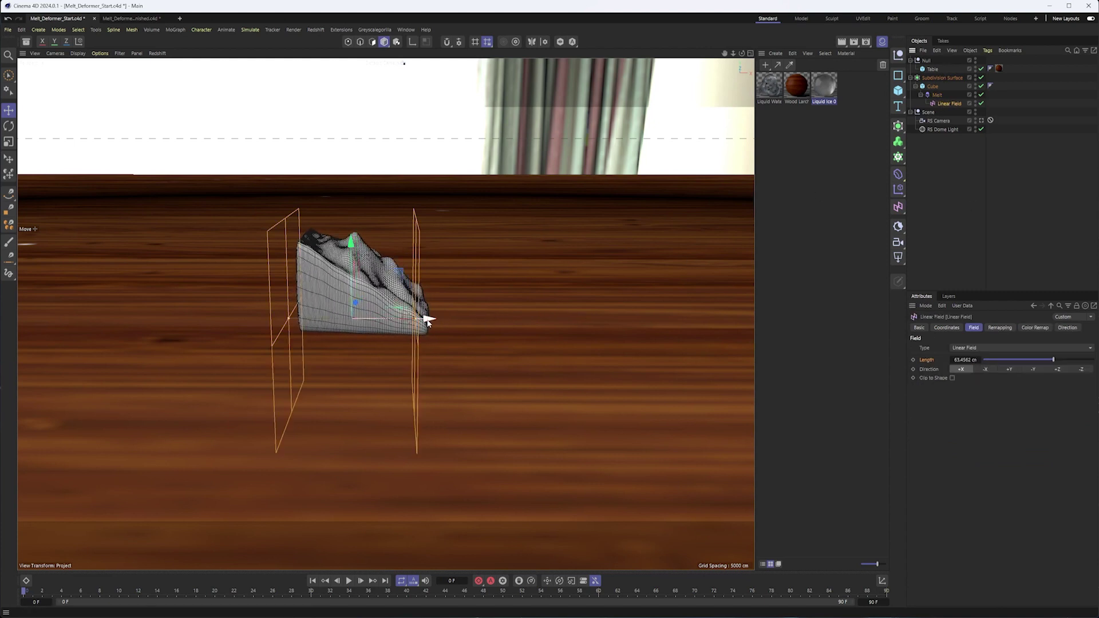
mouse_move(431, 319)
mouse_down()
mouse_move(521, 331)
mouse_move(508, 321)
mouse_move(364, 321)
mouse_move(484, 318)
mouse_move(312, 318)
mouse_move(559, 323)
mouse_move(427, 319)
mouse_move(527, 322)
mouse_move(436, 314)
mouse_up()
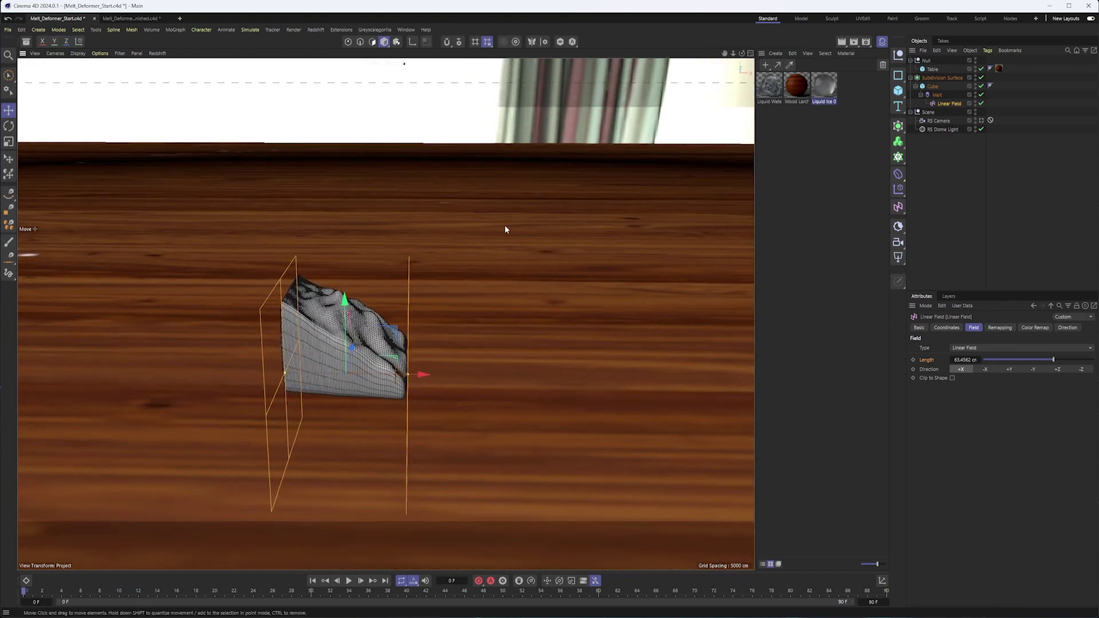
key(Delete)
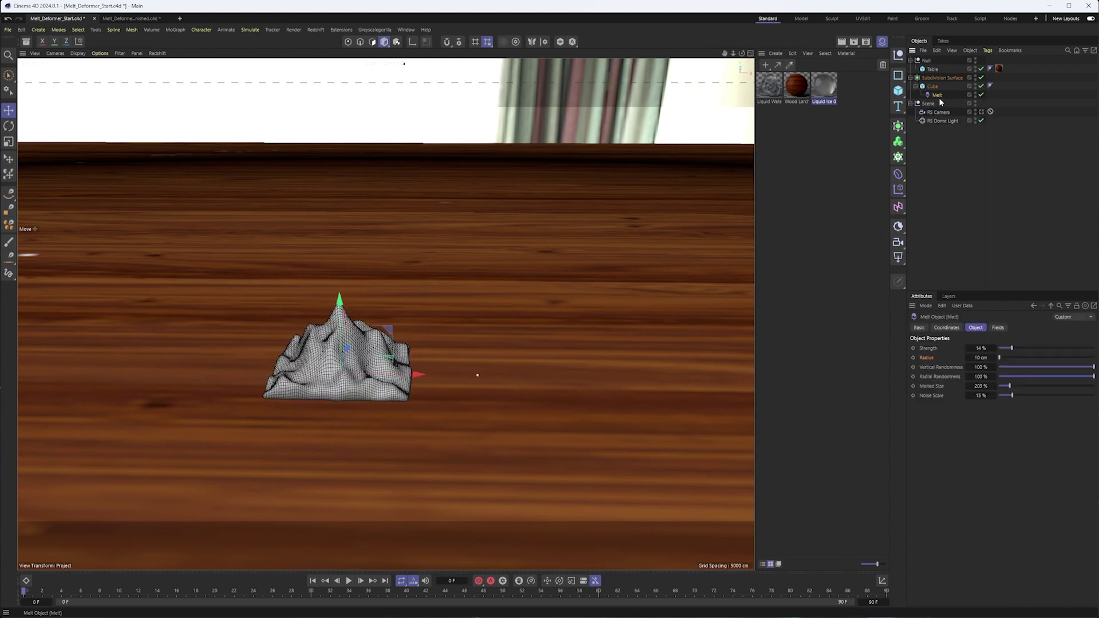
Add a Cylinder Field to the Melt deformer's fields list
click(997, 326)
click(931, 413)
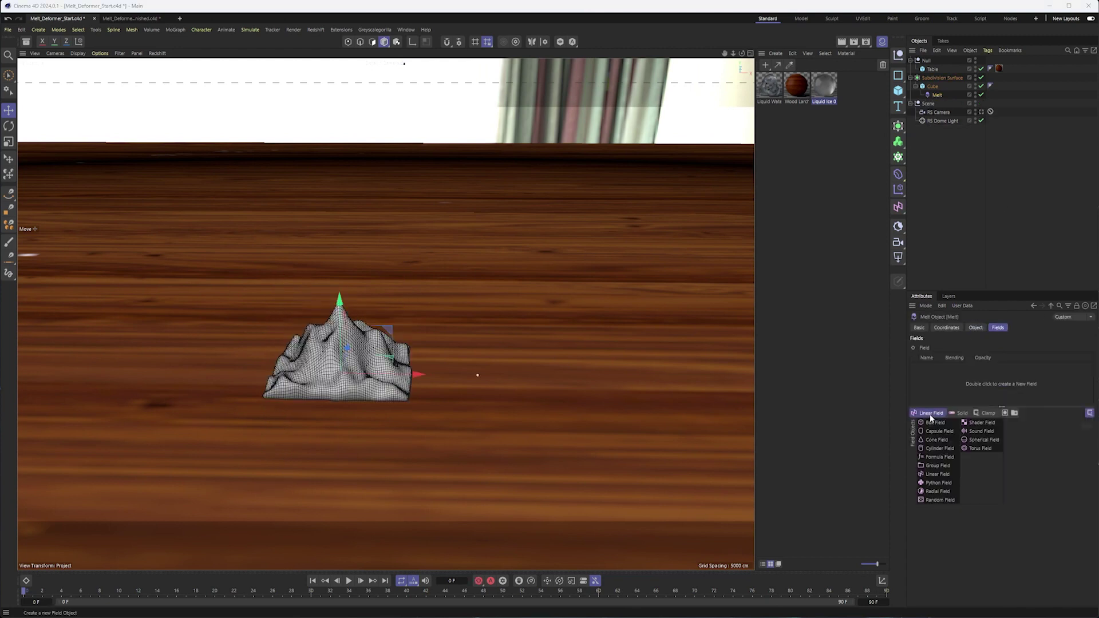
click(939, 449)
Shrink the Cylinder Field to about 88% in Top view and raise it along Y in Right view
alt+drag(400, 310, 438, 372)
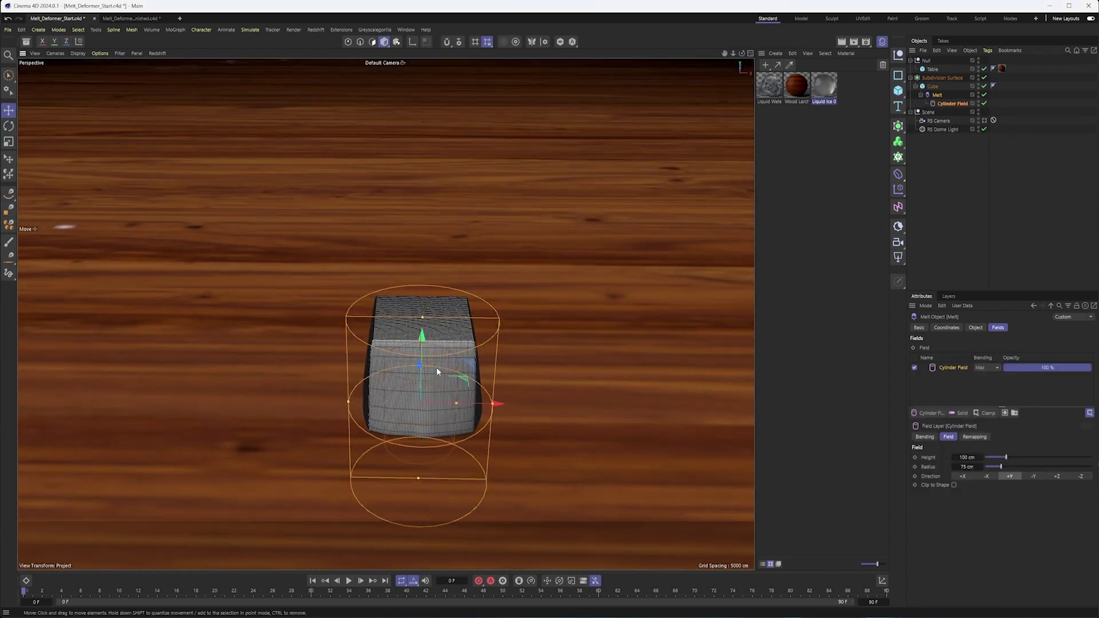
key(F3)
scroll(431, 286, down, 4)
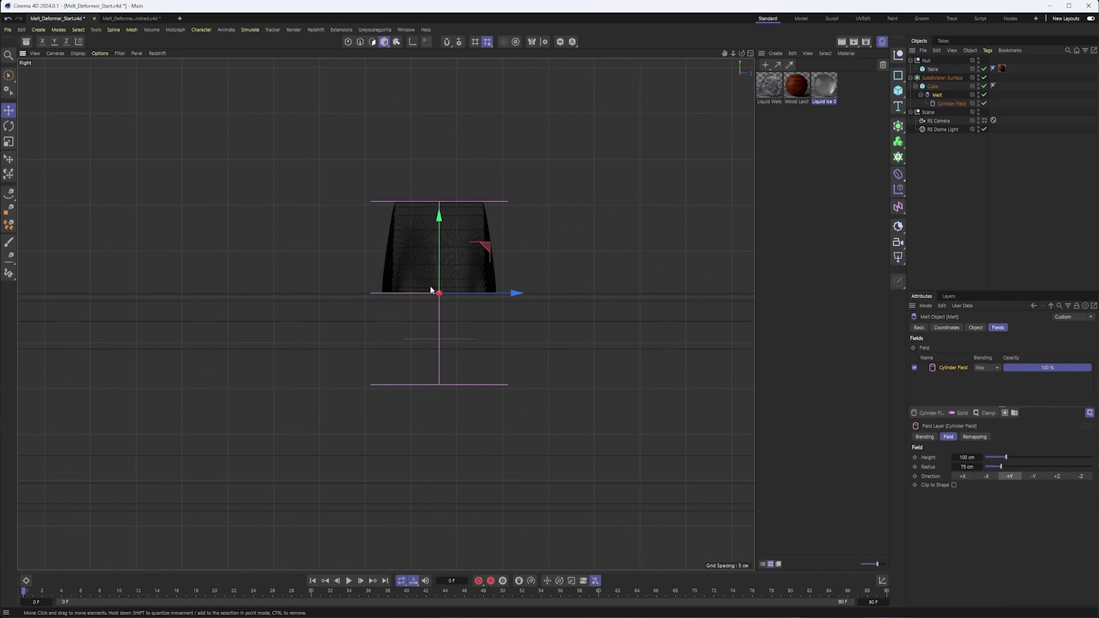
key(F2)
scroll(351, 359, up, 4)
key(t)
drag(582, 319, 375, 240)
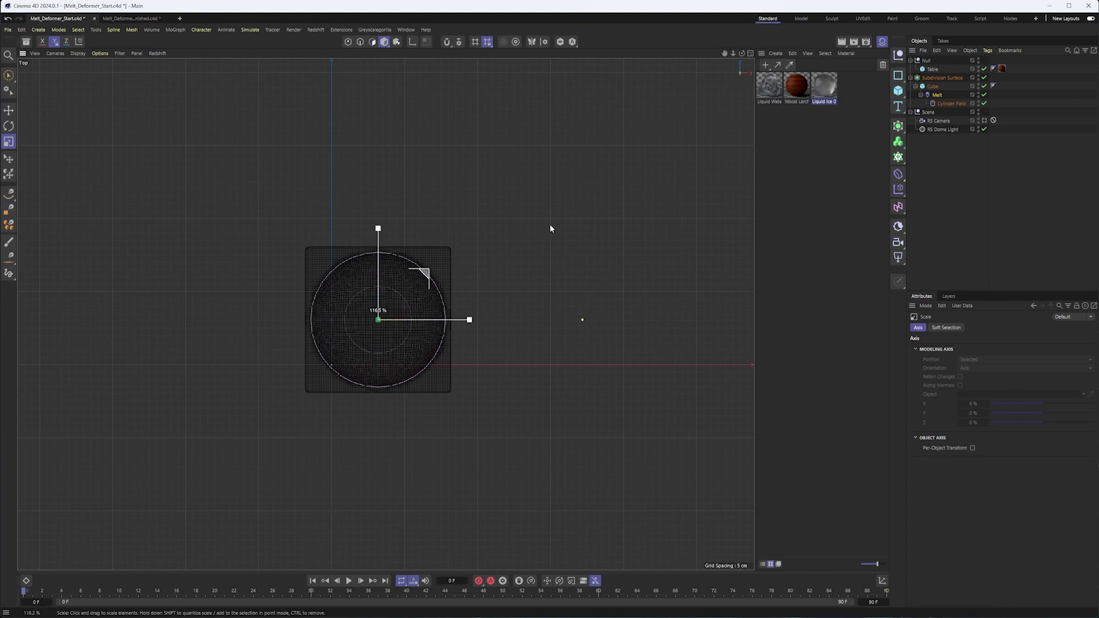
key(F3)
scroll(452, 244, up, 2)
key(e)
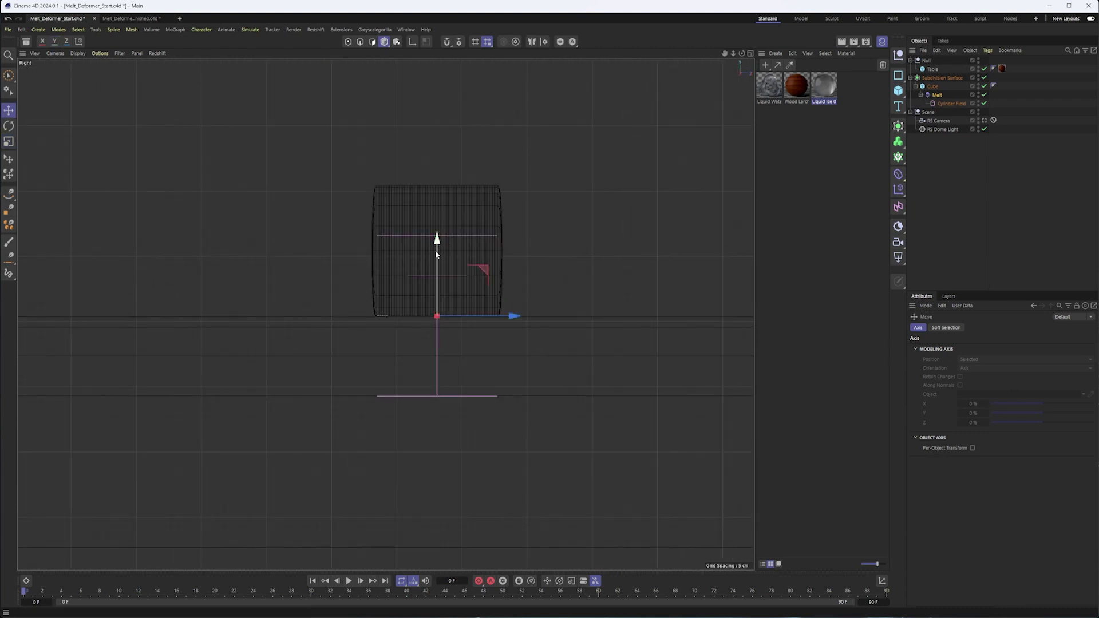
drag(435, 250, 434, 182)
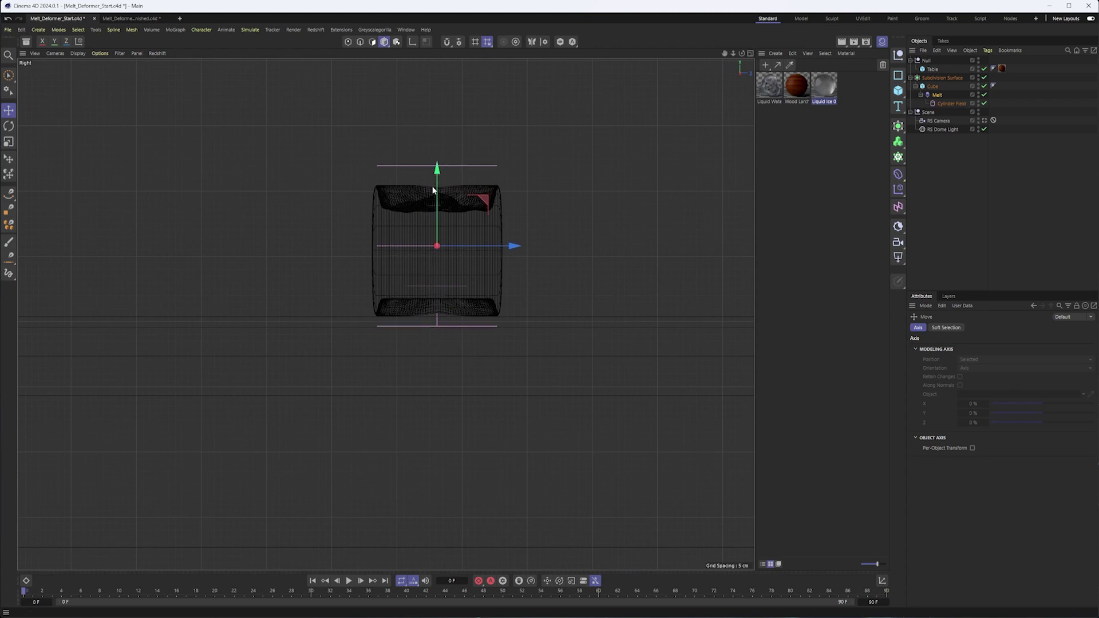
Reduce the Cylinder Field's height, enlarge it in perspective, then delete it
click(948, 103)
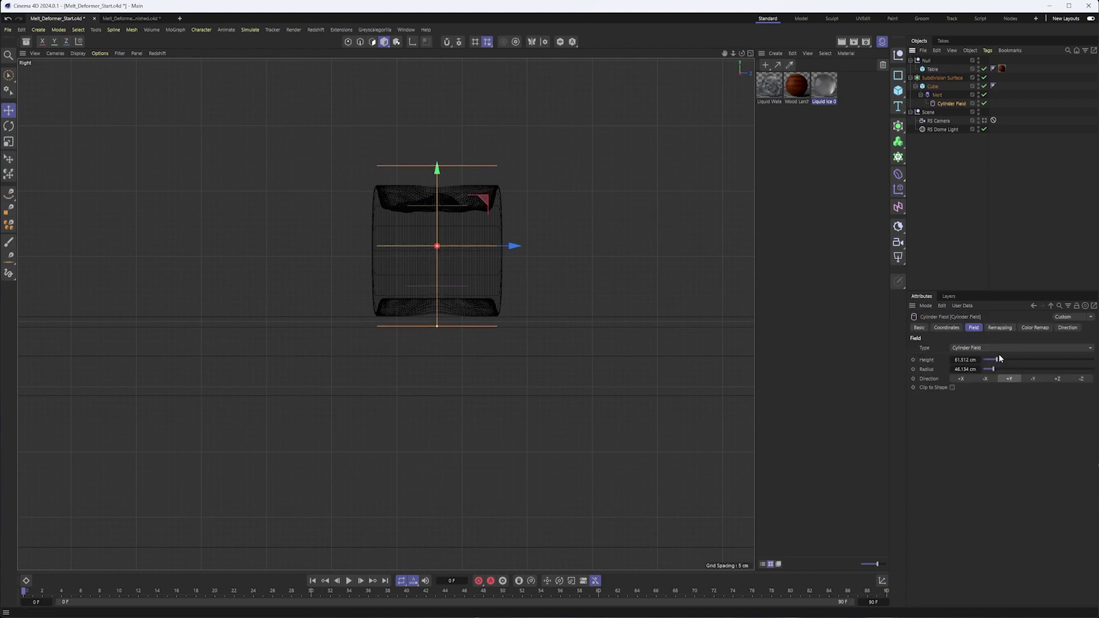
drag(998, 358, 990, 376)
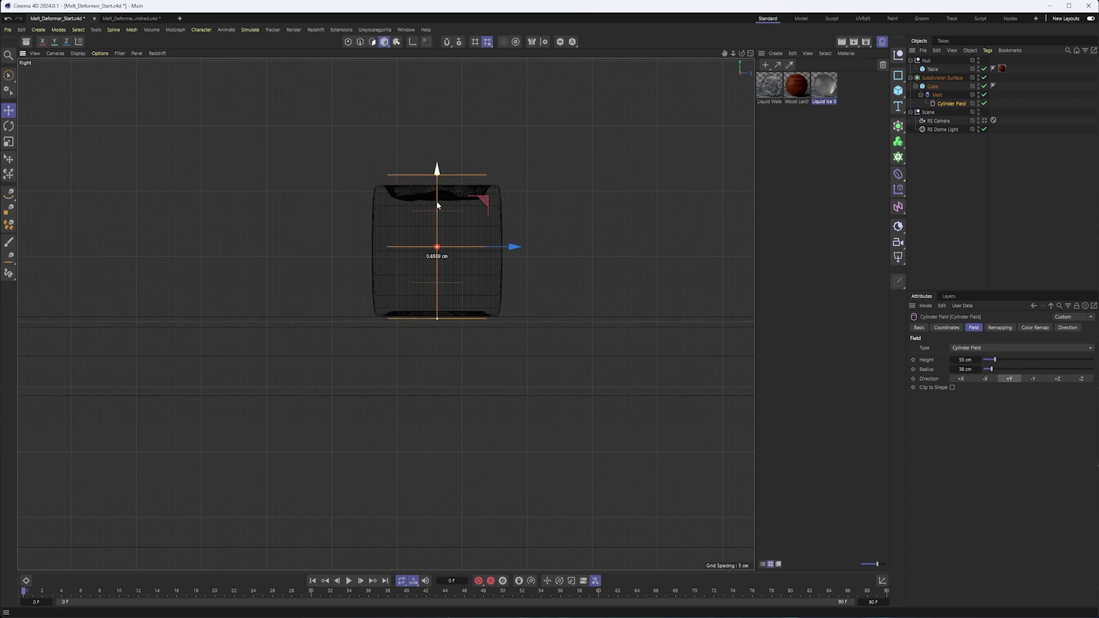
key(F1)
scroll(441, 339, up, 10)
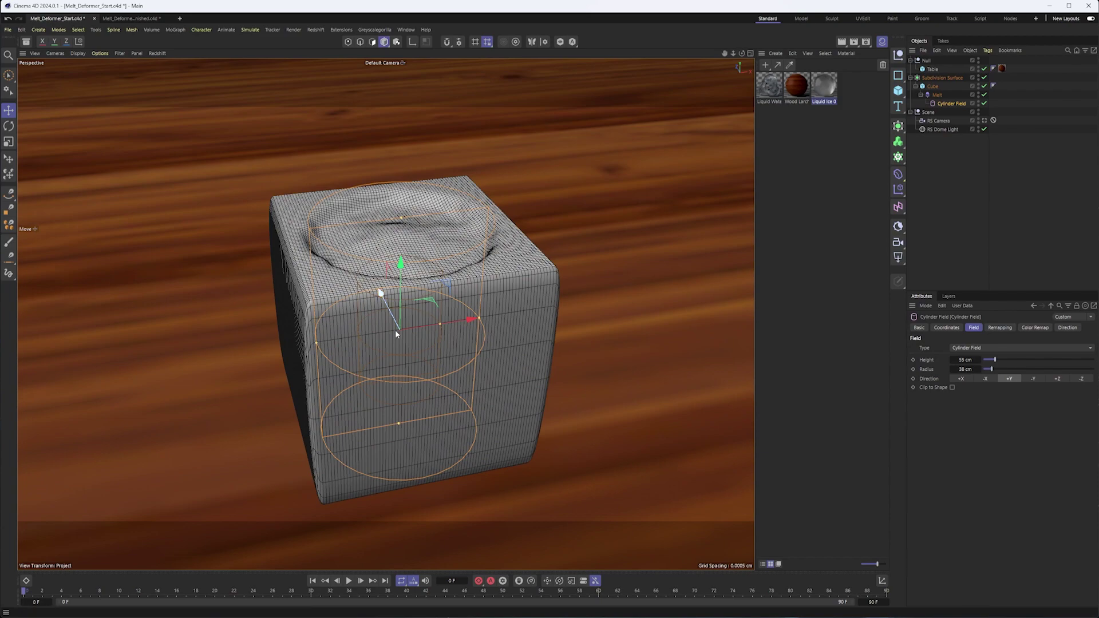
key(t)
drag(379, 340, 484, 299)
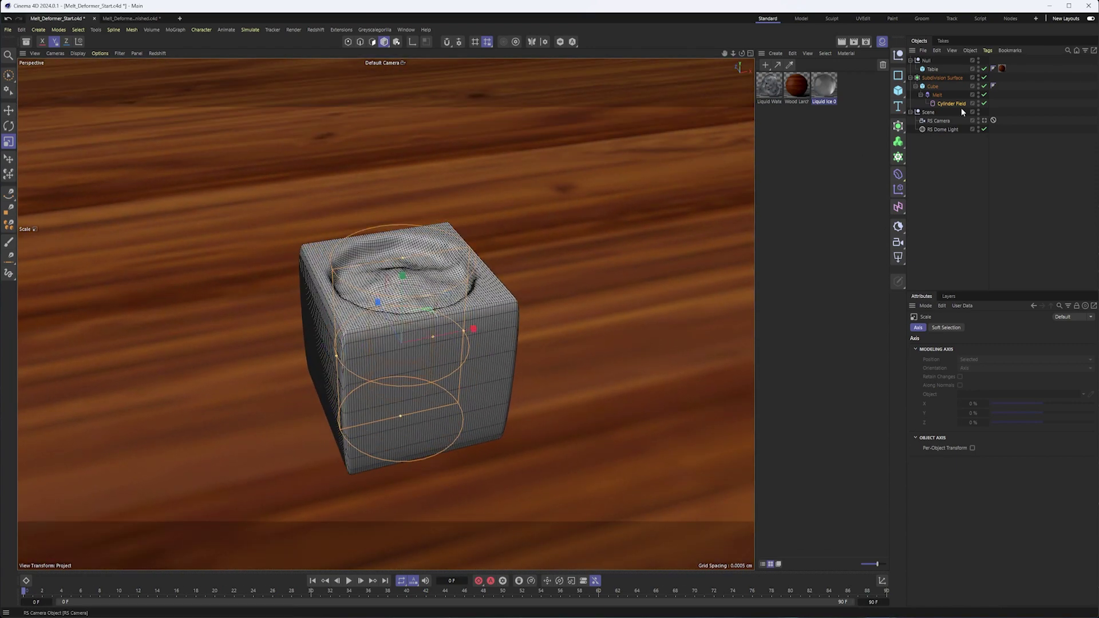
click(945, 103)
key(Delete)
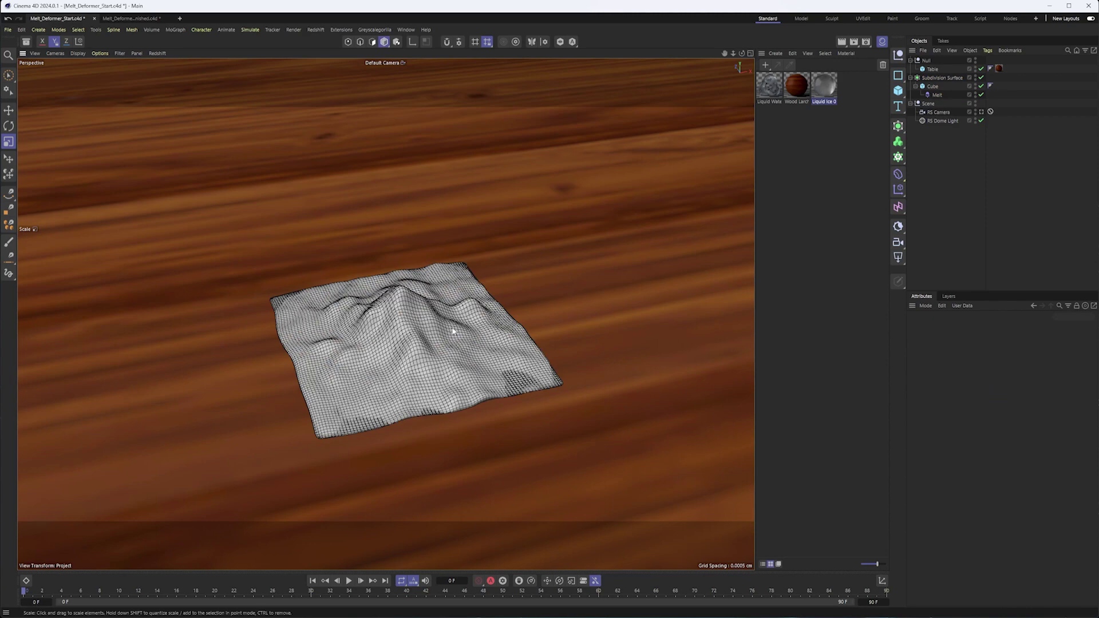
Look through the RS Camera and switch to the Melt_Deformer_Finished.c4d reference document
mouse_move(452, 331)
alt+mouse_down()
mouse_move(467, 283)
mouse_move(448, 307)
mouse_move(457, 318)
alt+mouse_up()
click(981, 112)
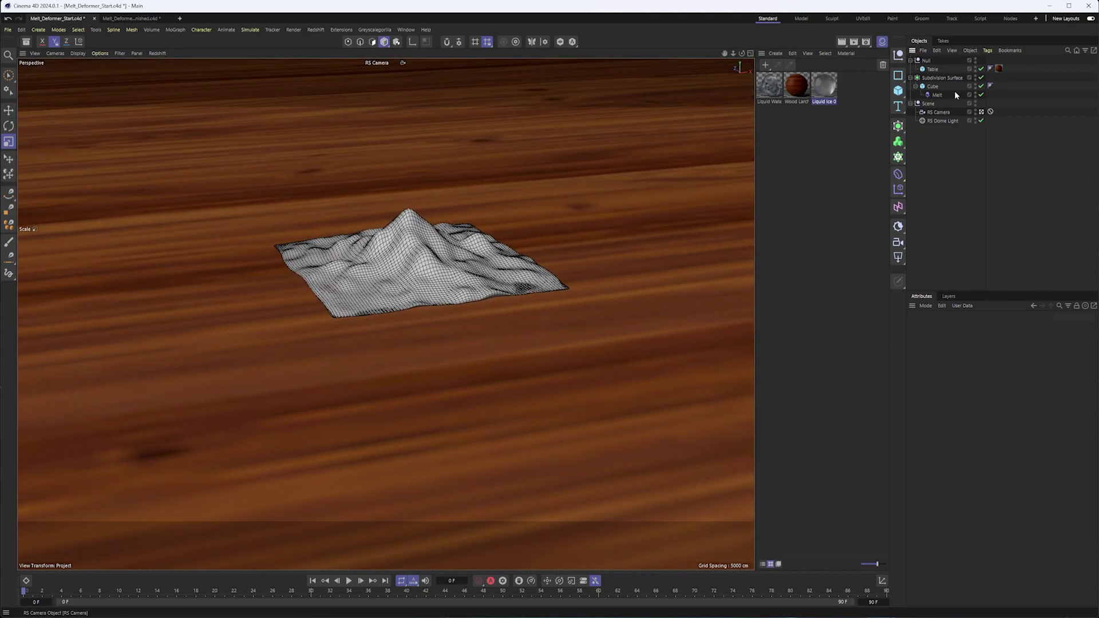
click(139, 19)
Back in the starting file, set Melt Strength to 4% and reset Noise Scale and Melted Size to 400%
click(46, 19)
click(933, 87)
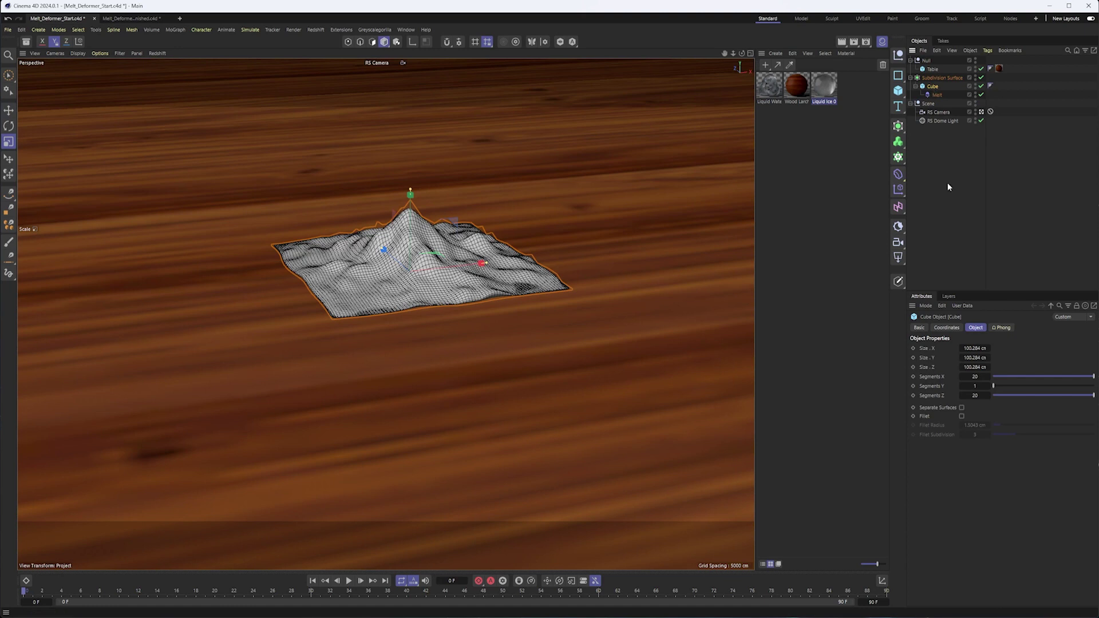
click(936, 95)
click(952, 328)
click(975, 328)
drag(1009, 347, 980, 351)
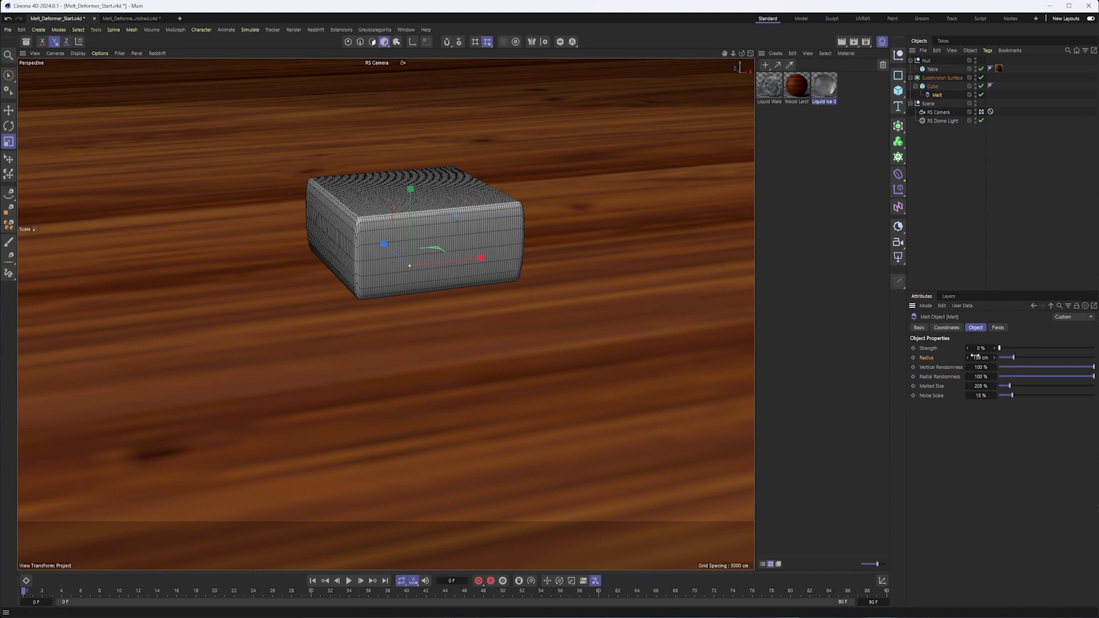
right_click(993, 396)
right_click(992, 386)
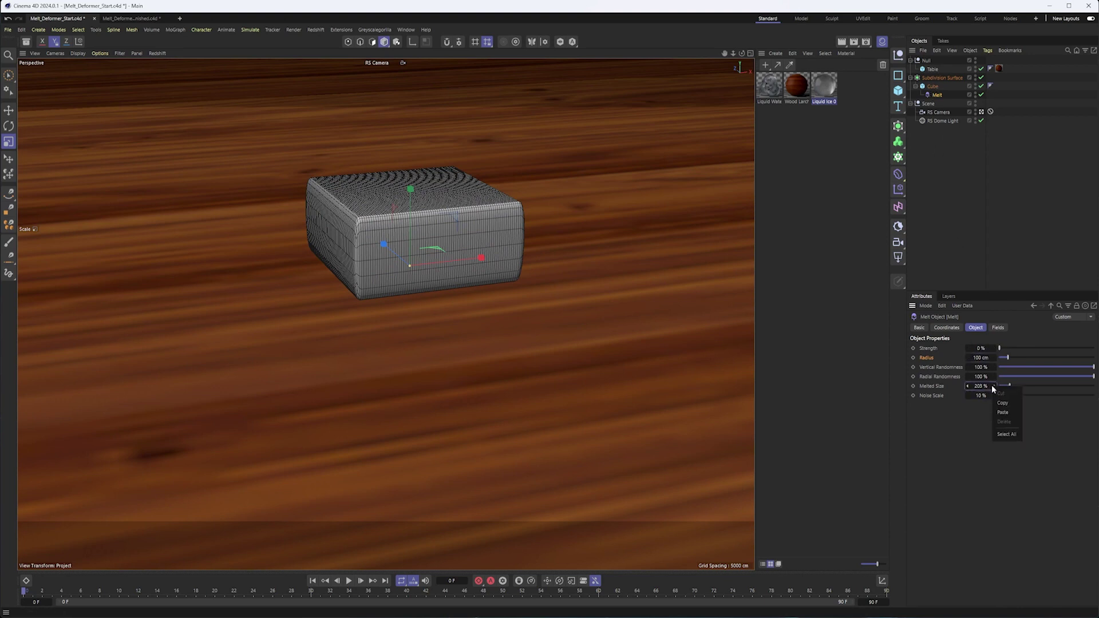
right_click(995, 387)
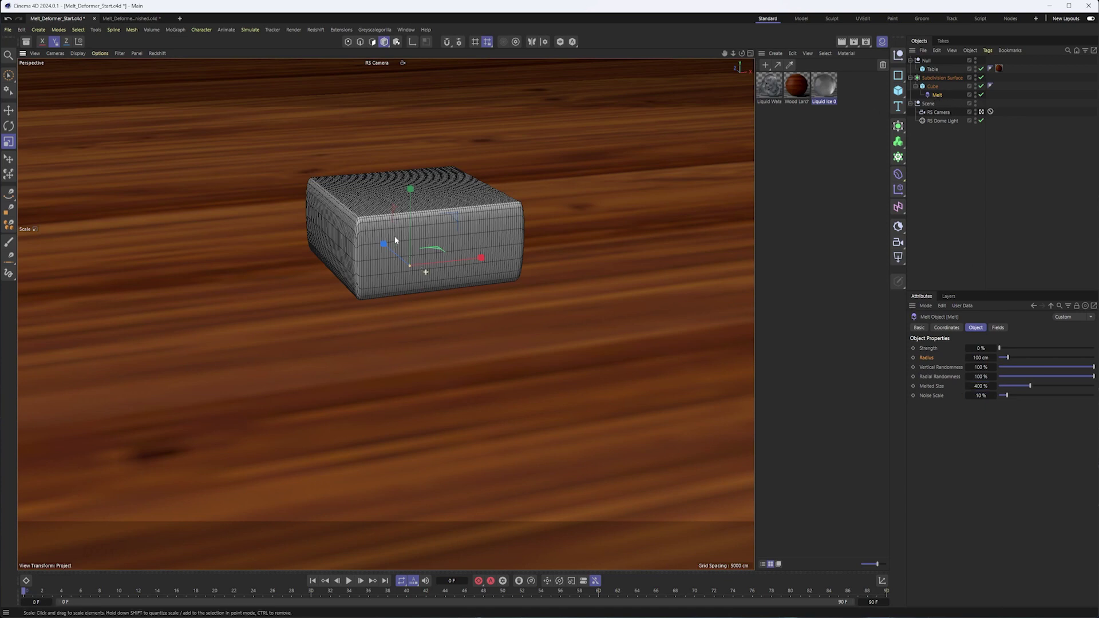
Move the Melt deformer down to the cube's base in the Right view
click(948, 328)
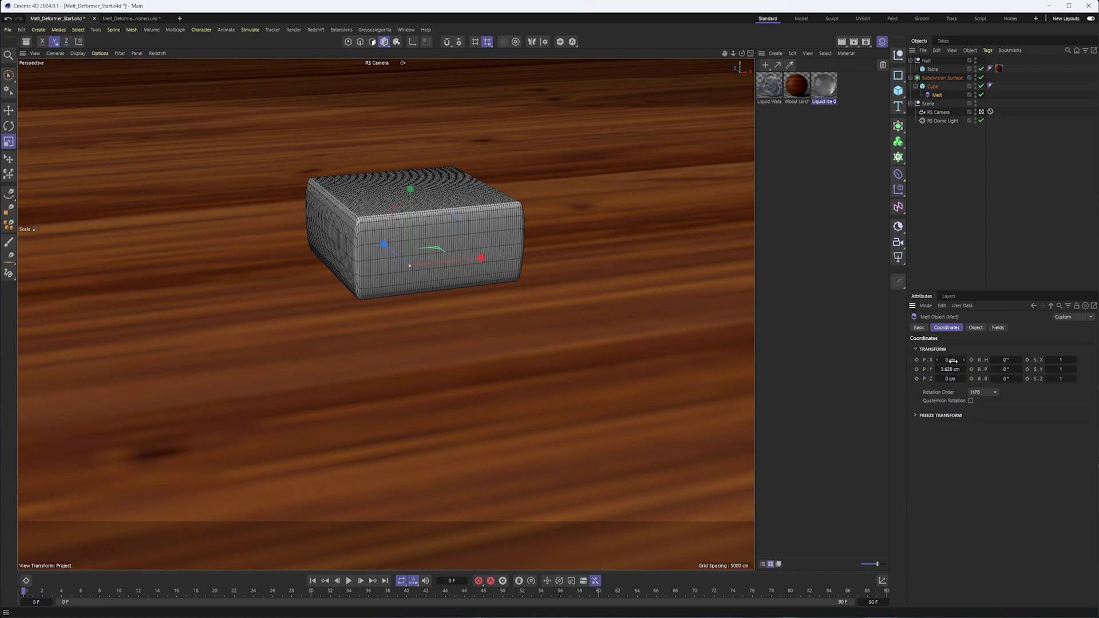
key(F3)
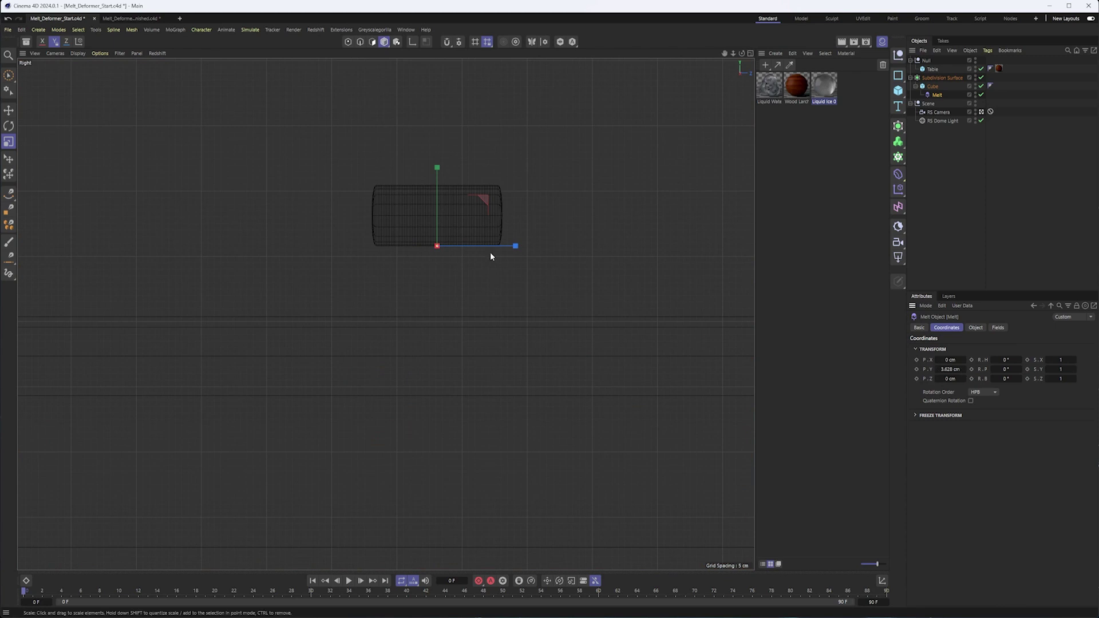
key(e)
drag(436, 186, 434, 257)
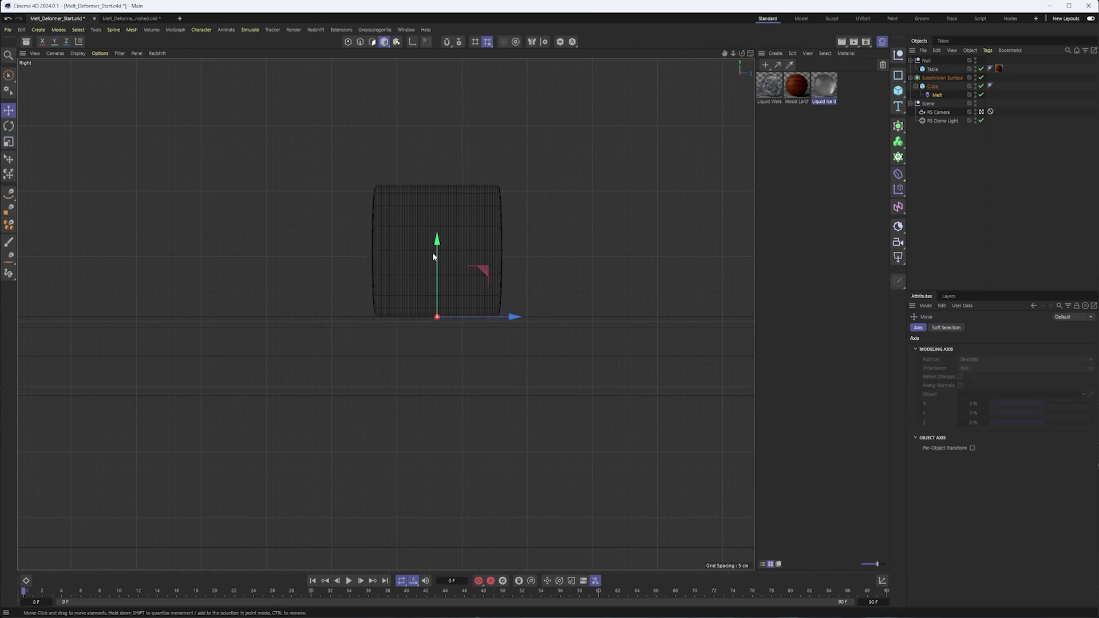
key(F1)
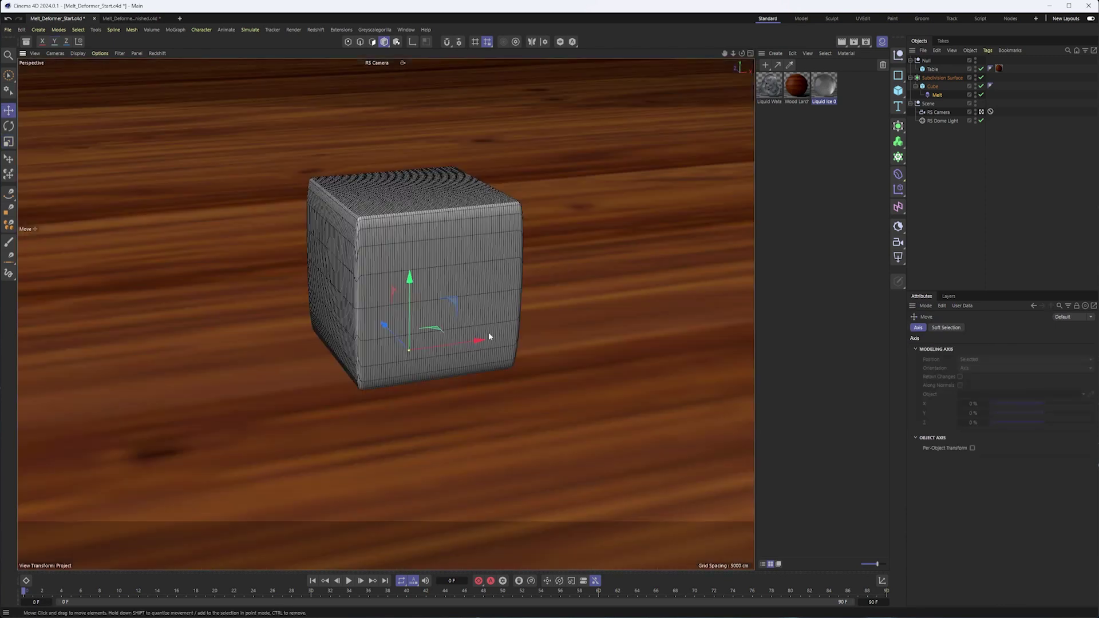
click(933, 86)
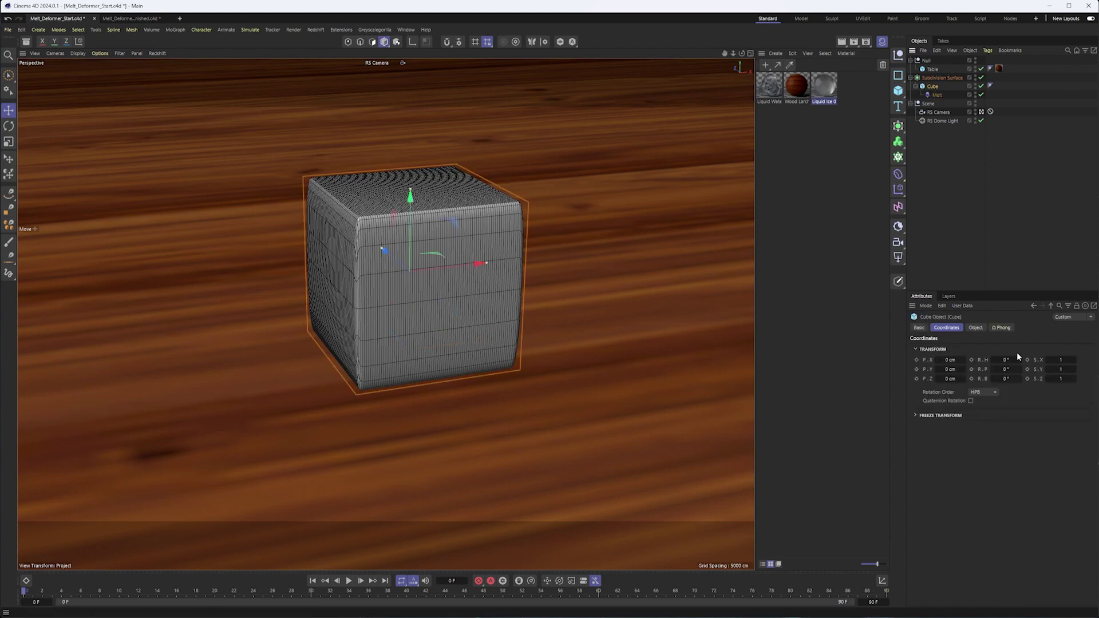
click(976, 328)
Set the Melt deformer to Strength 4%, Radius 14 cm and Noise Scale 33%
click(937, 95)
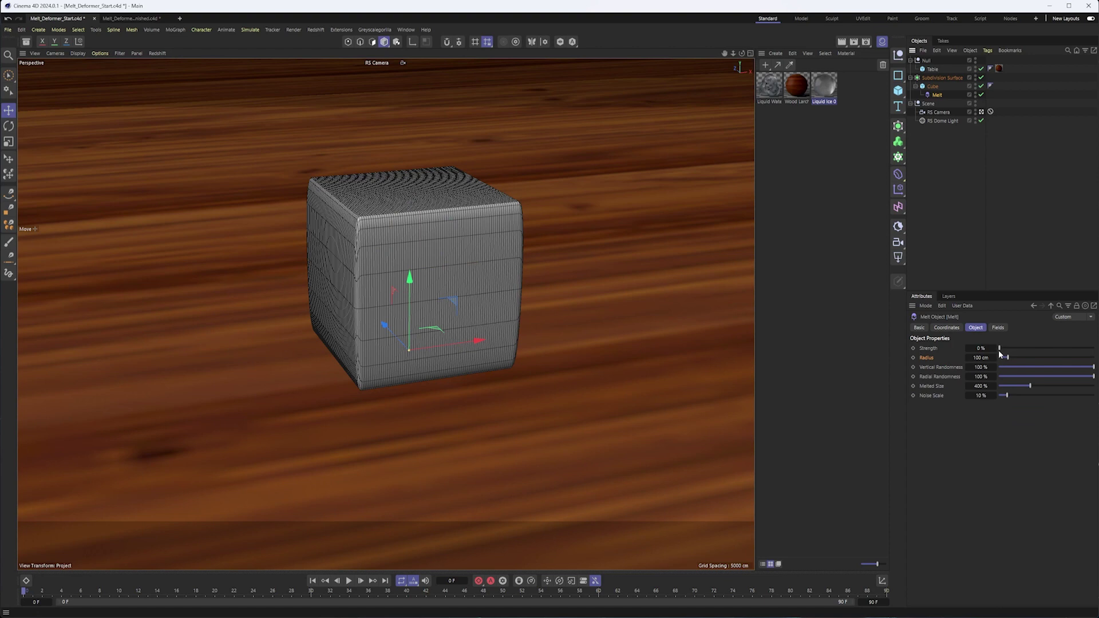
drag(999, 348, 1002, 348)
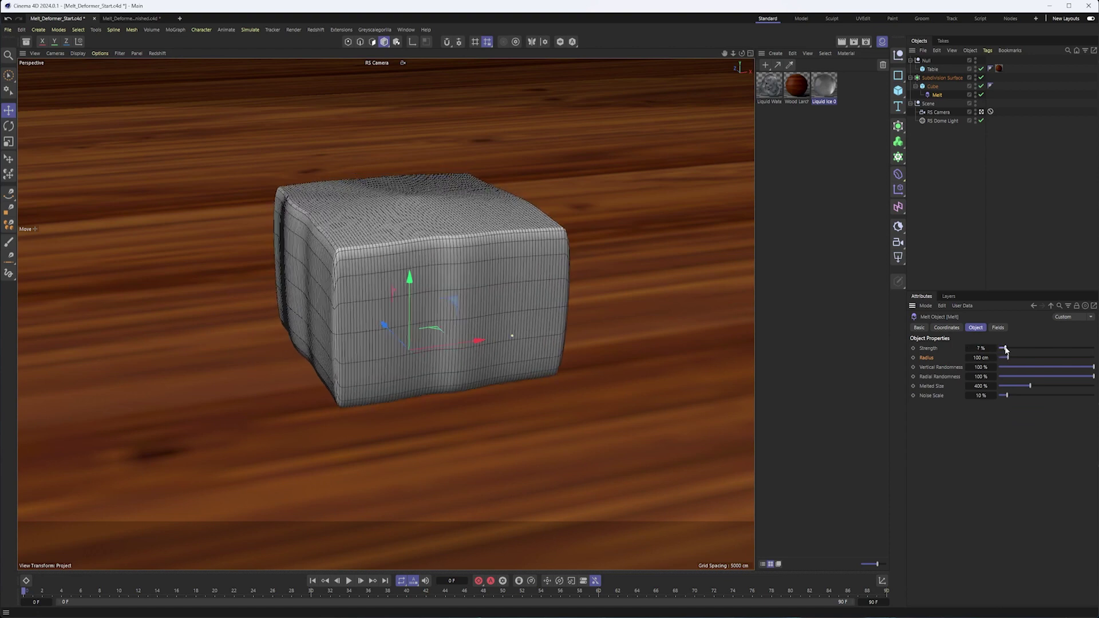
drag(1006, 349, 1000, 358)
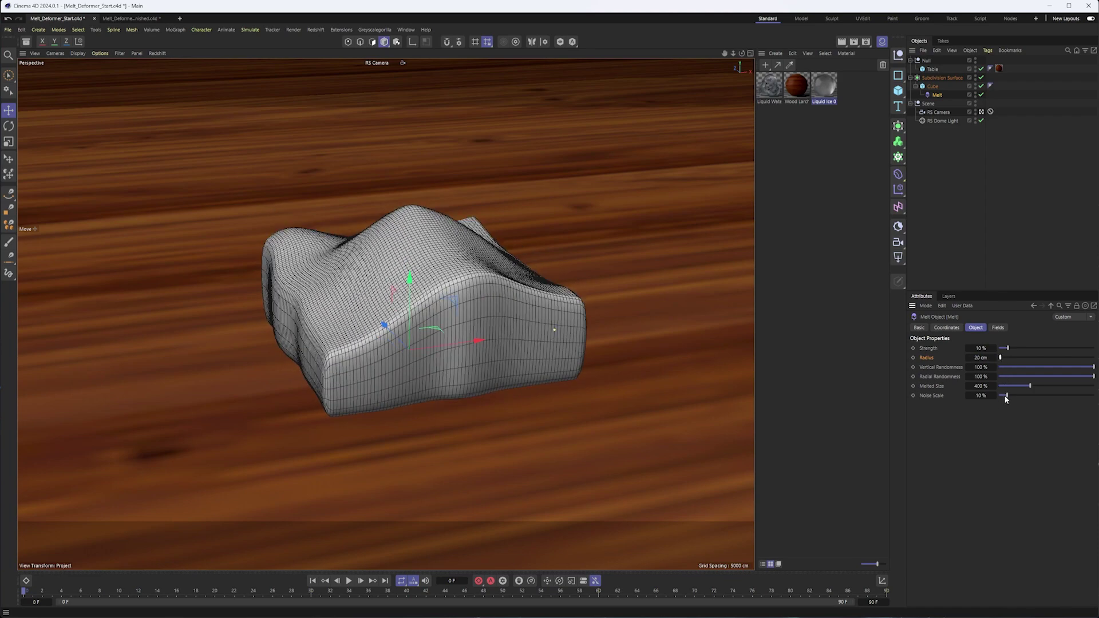
drag(1006, 396, 1031, 396)
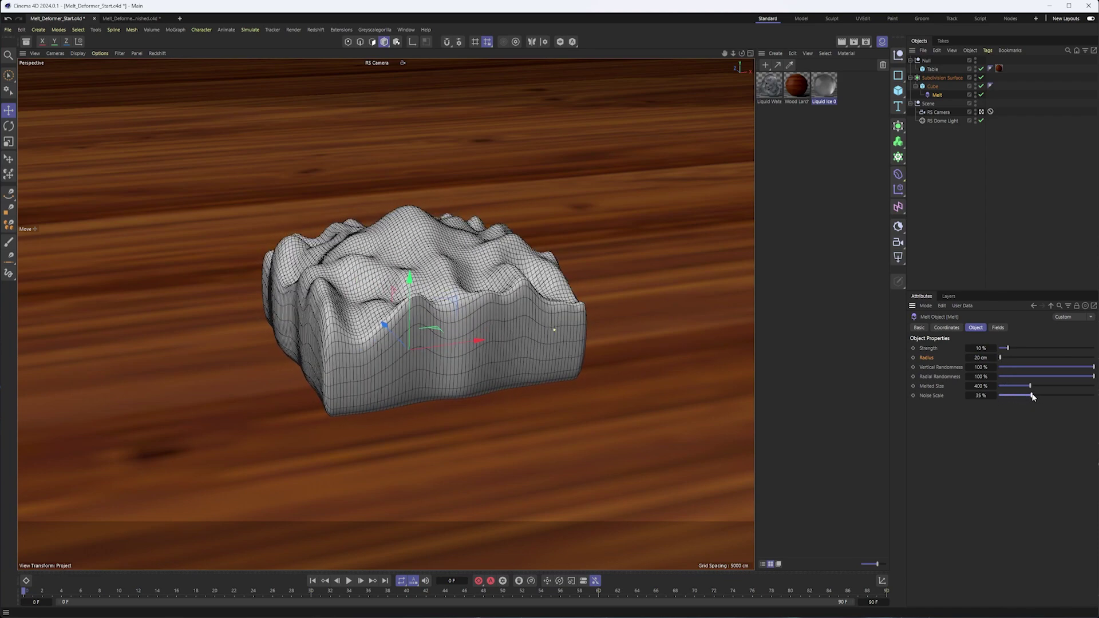
drag(967, 349, 967, 360)
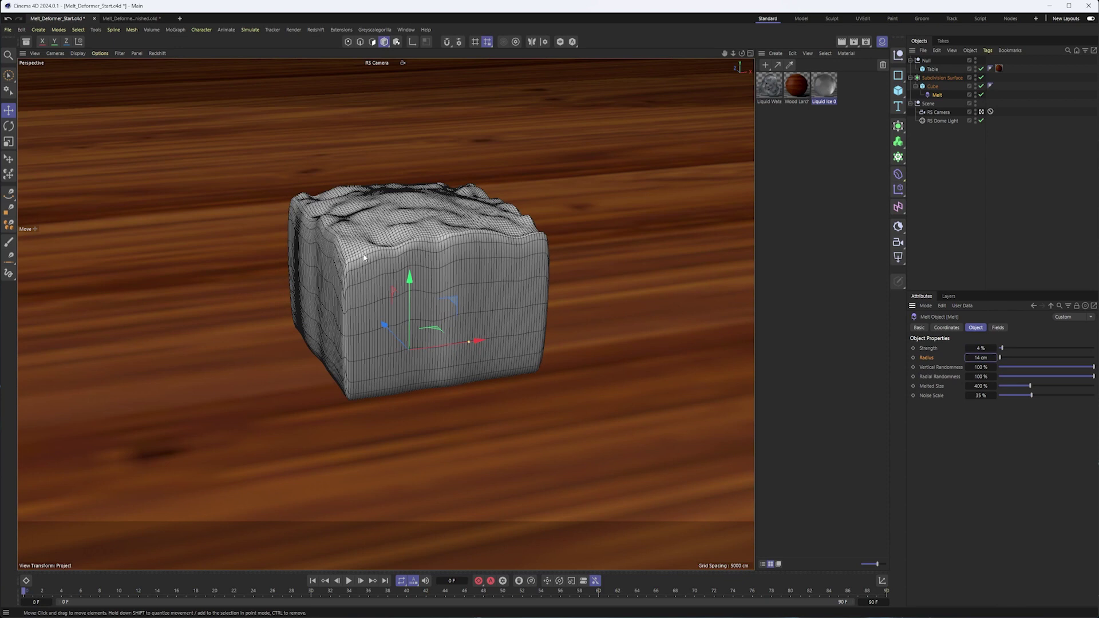
Rename the Subdivision Surface to Ice_Cube
double_click(939, 77)
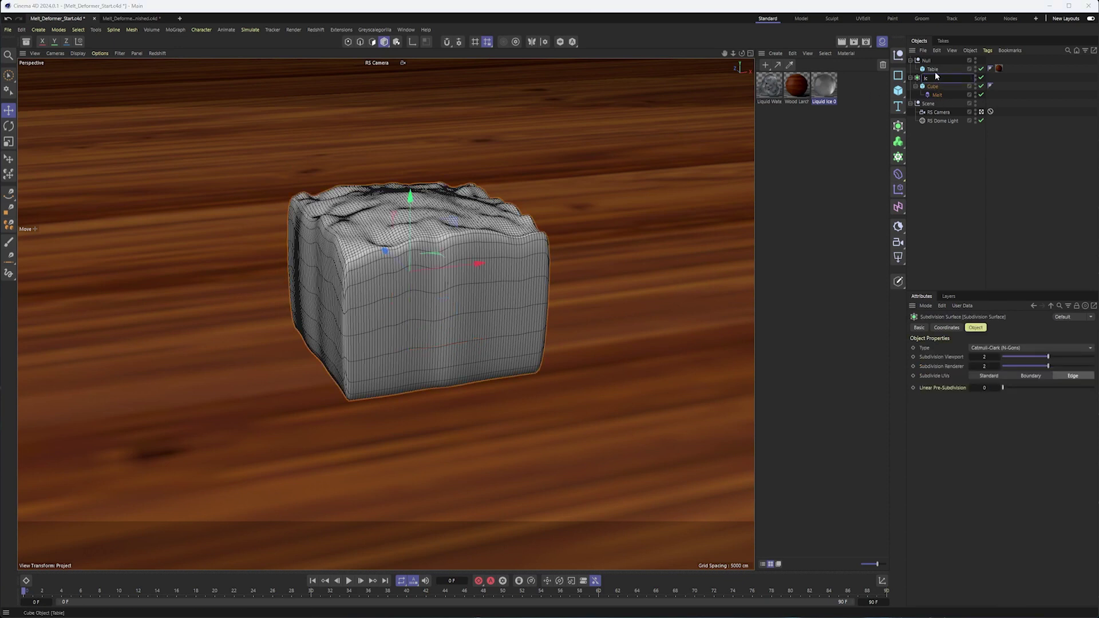
text(Ice_Cube)
key(Return)
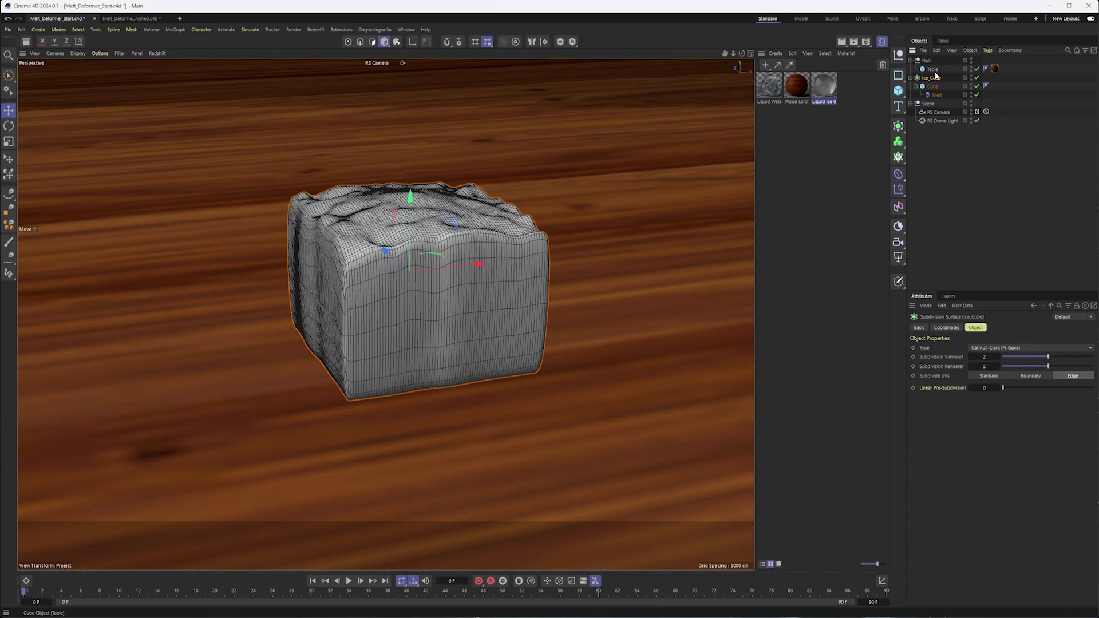
Add a Sphere to the scene and set its position to zero
click(968, 130)
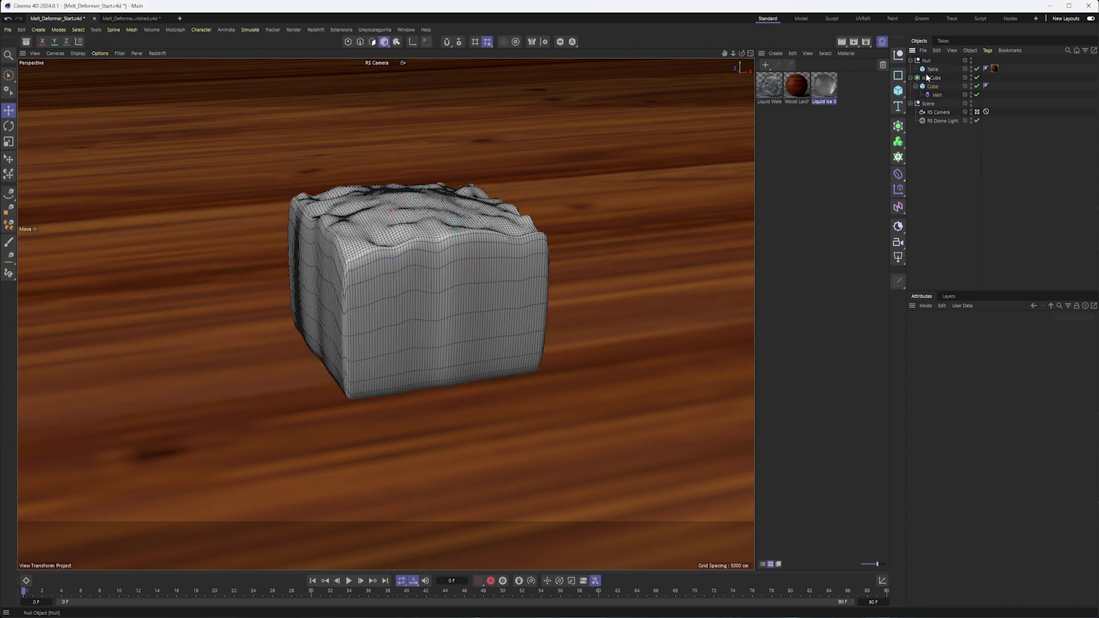
click(897, 90)
click(990, 137)
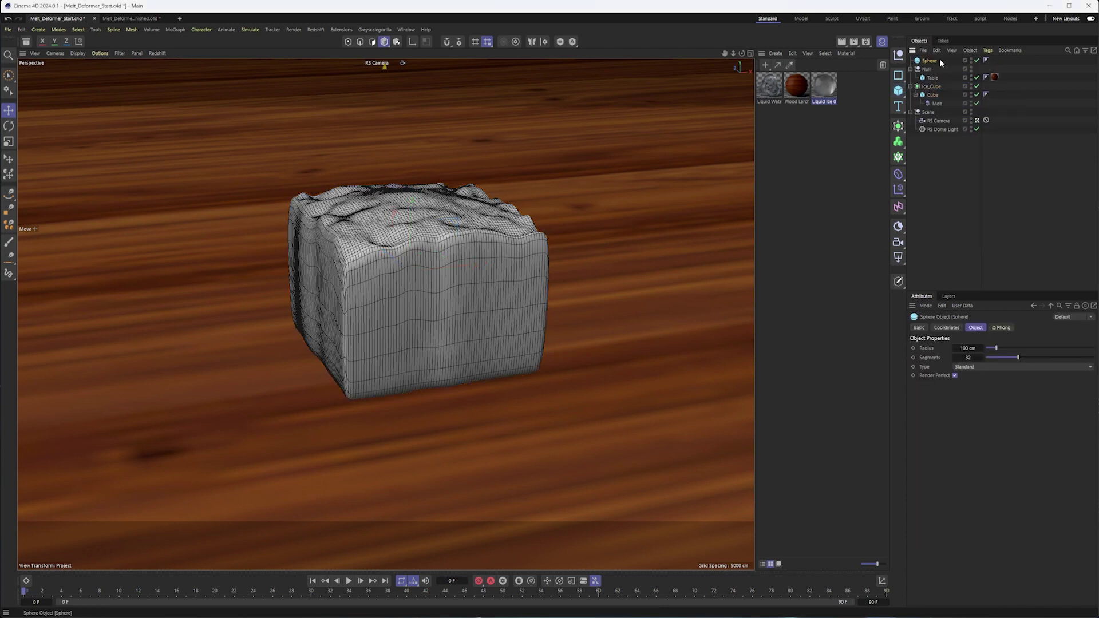
mouse_move(953, 113)
mouse_down()
mouse_move(966, 111)
mouse_move(938, 99)
mouse_up()
click(956, 328)
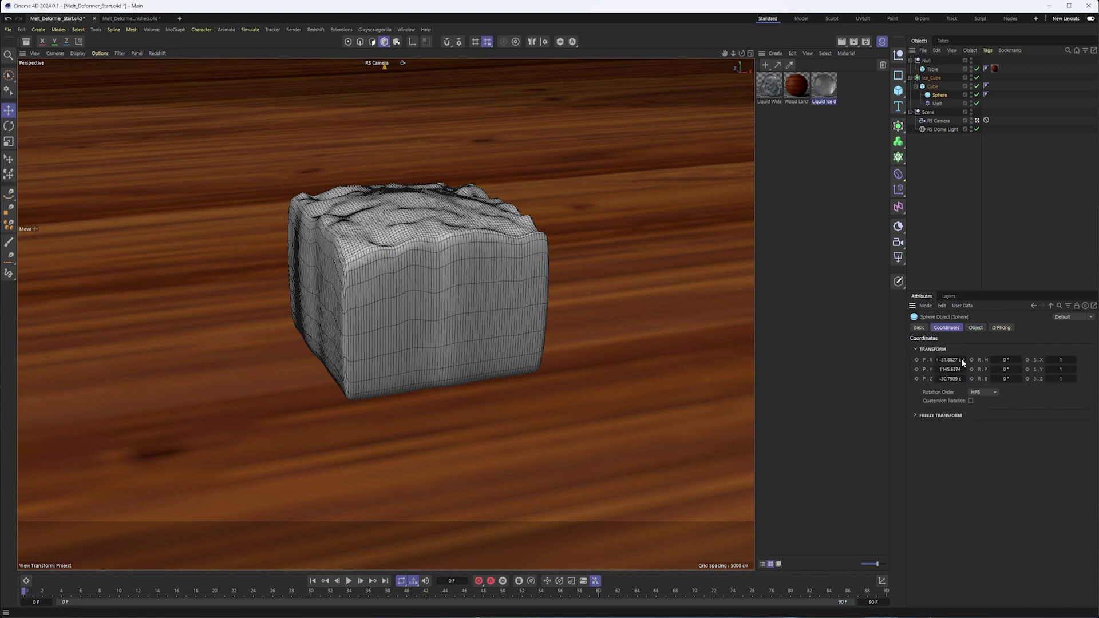
drag(961, 358, 962, 366)
text(0)
key(Return)
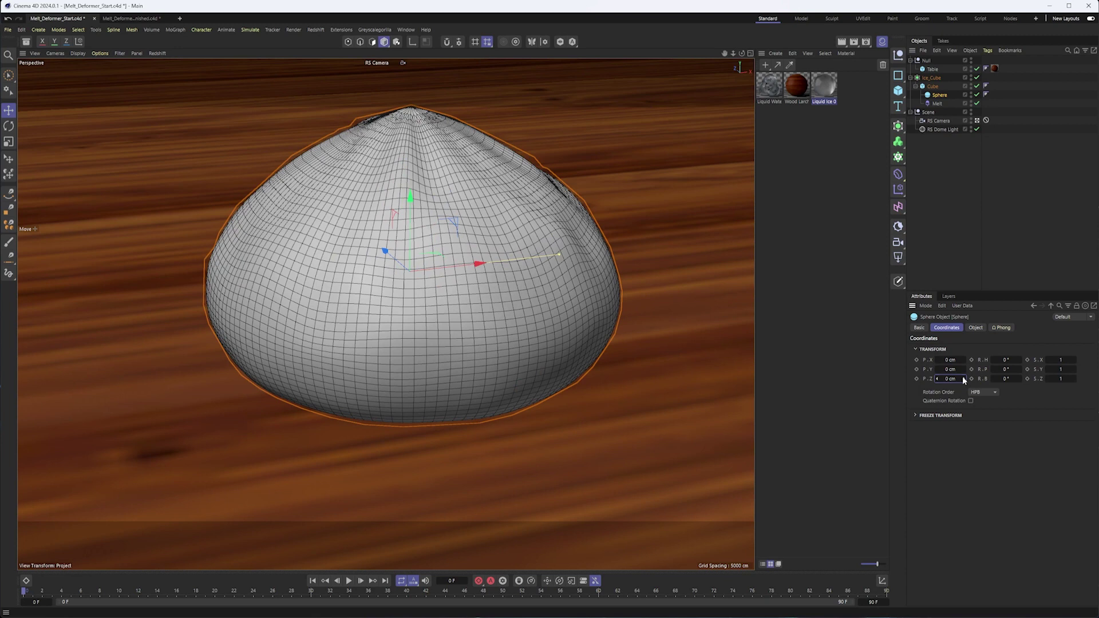
Give the Sphere a 50 cm radius and move it out of the Cube hierarchy
click(976, 328)
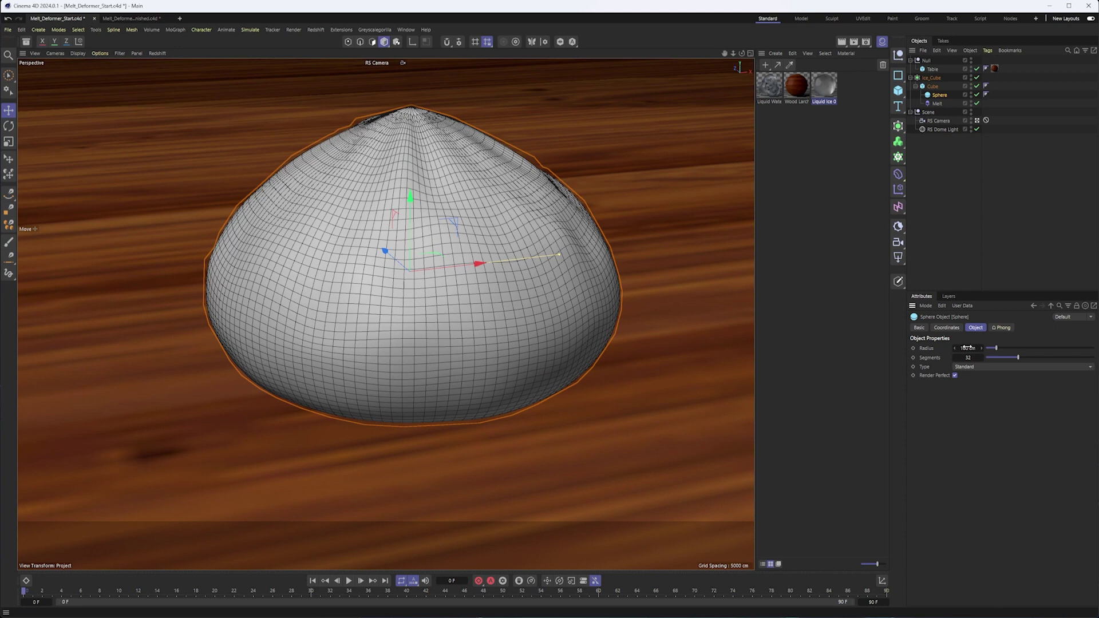
double_click(967, 348)
text(50)
key(Return)
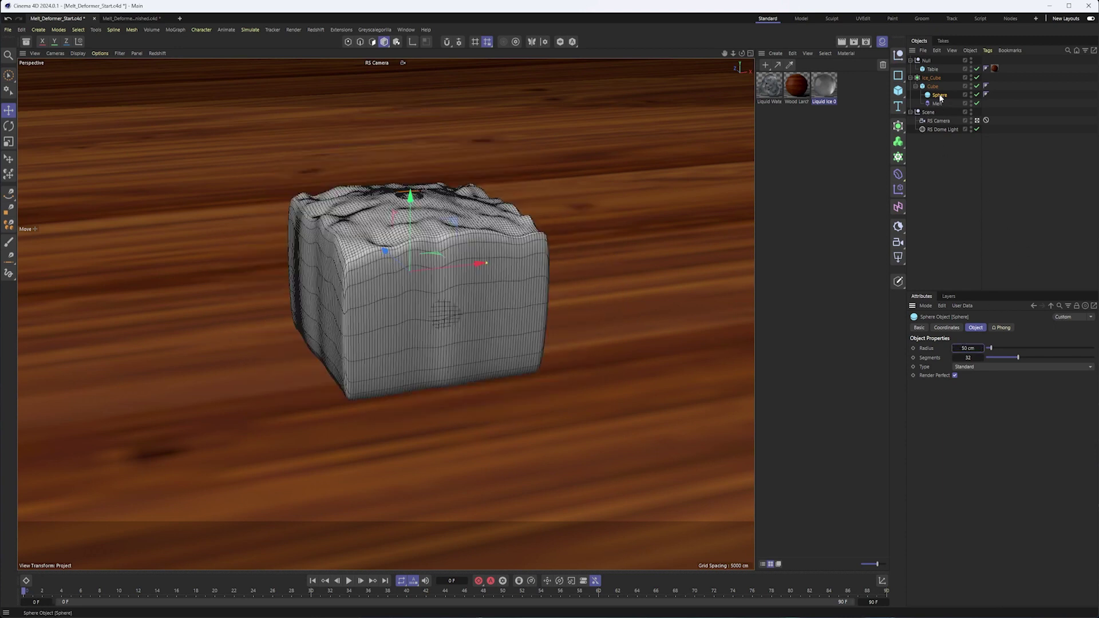
drag(939, 95, 925, 111)
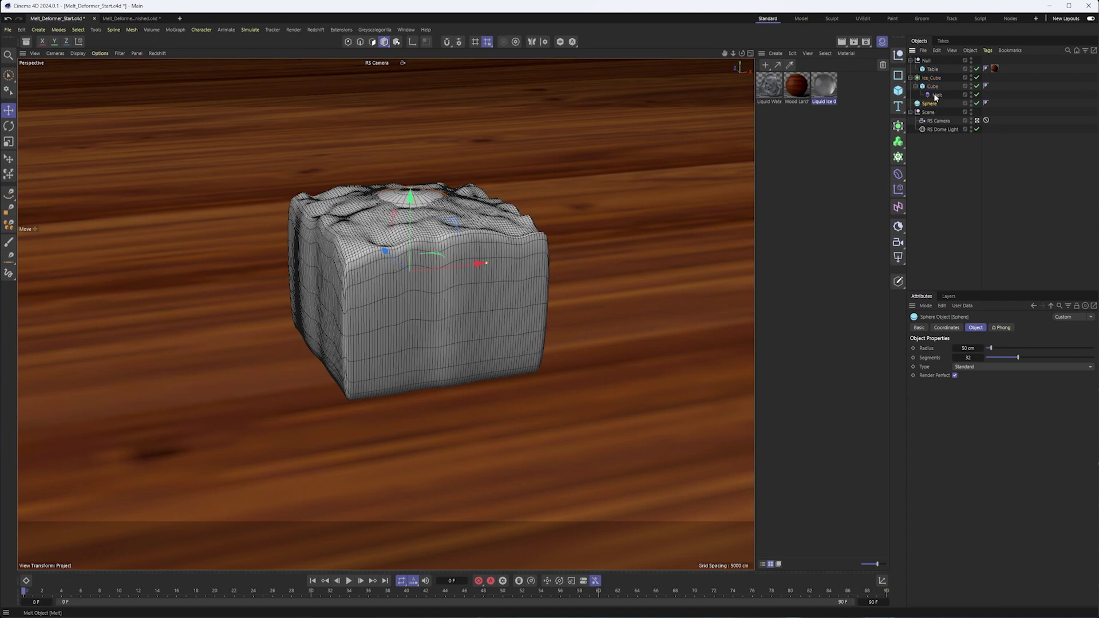
Copy the Melt deformer onto the Sphere and disable it, and hide Ice_Cube
click(936, 95)
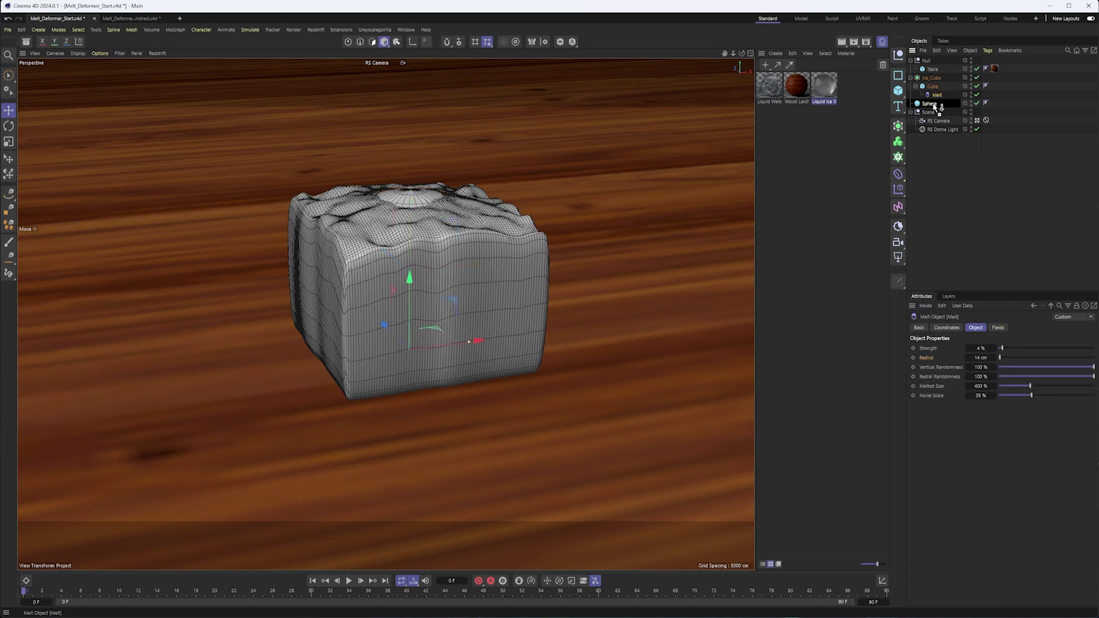
ctrl+drag(936, 98, 934, 109)
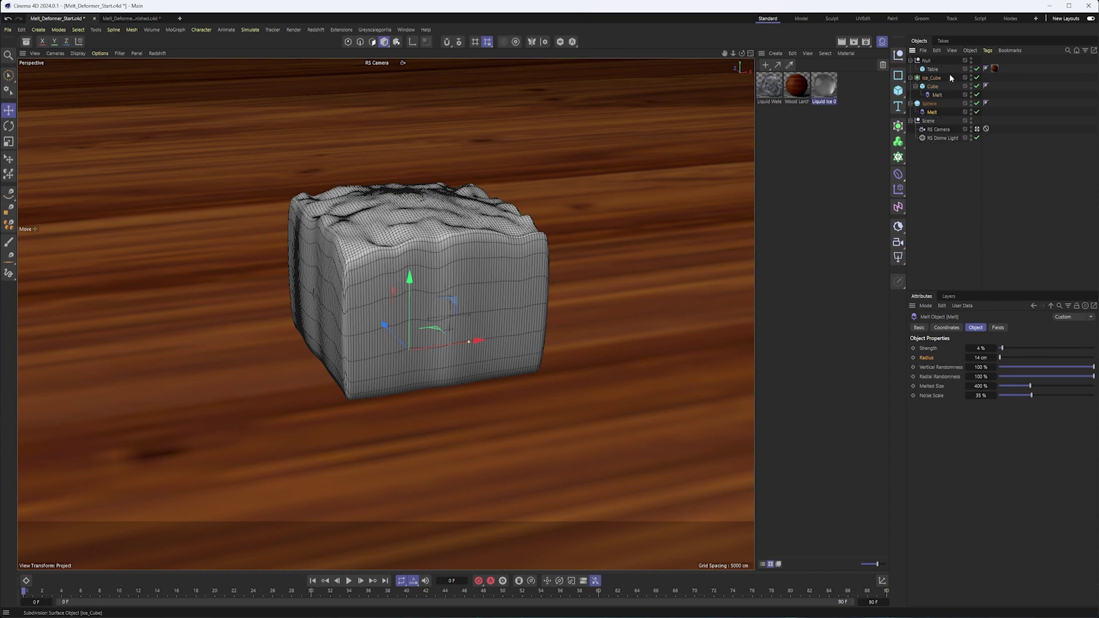
click(972, 77)
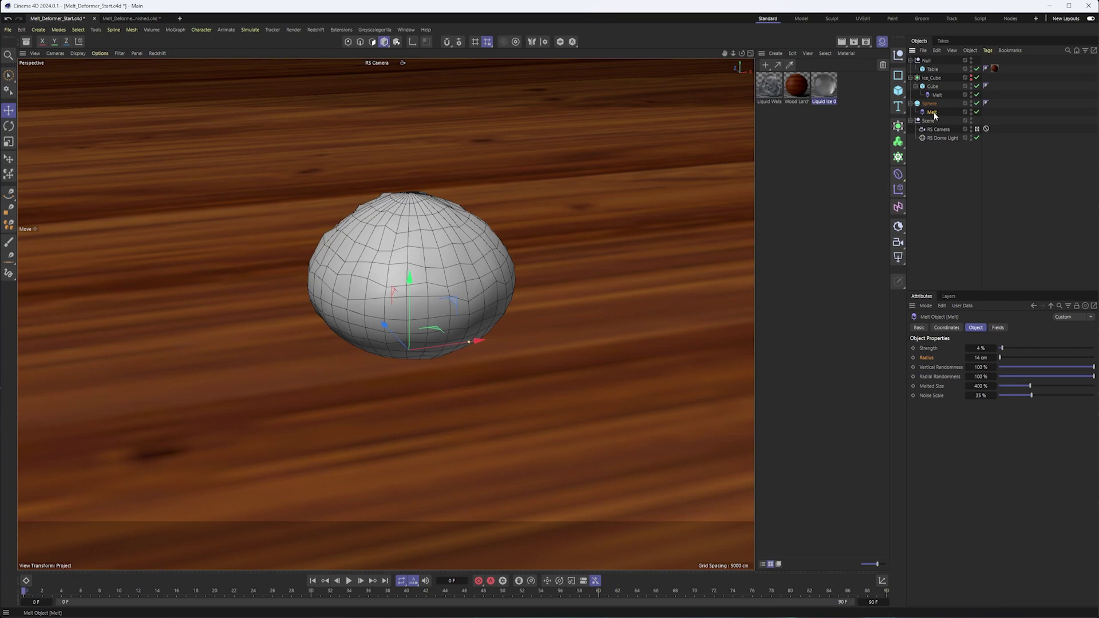
click(976, 111)
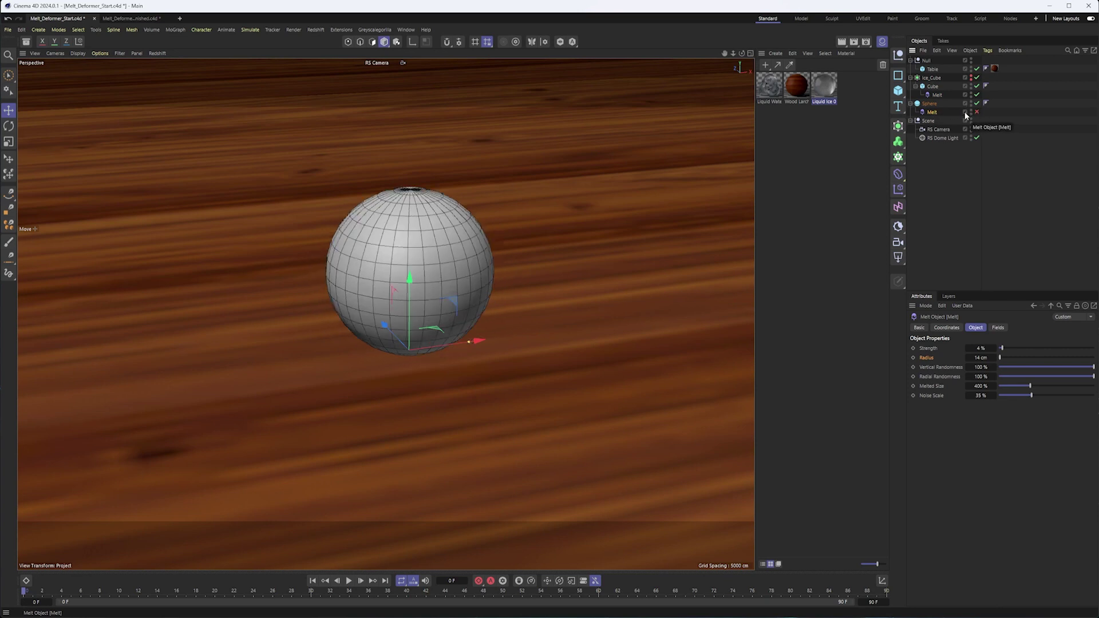
Lower the Sphere in the Right view so it rests on the table
key(F3)
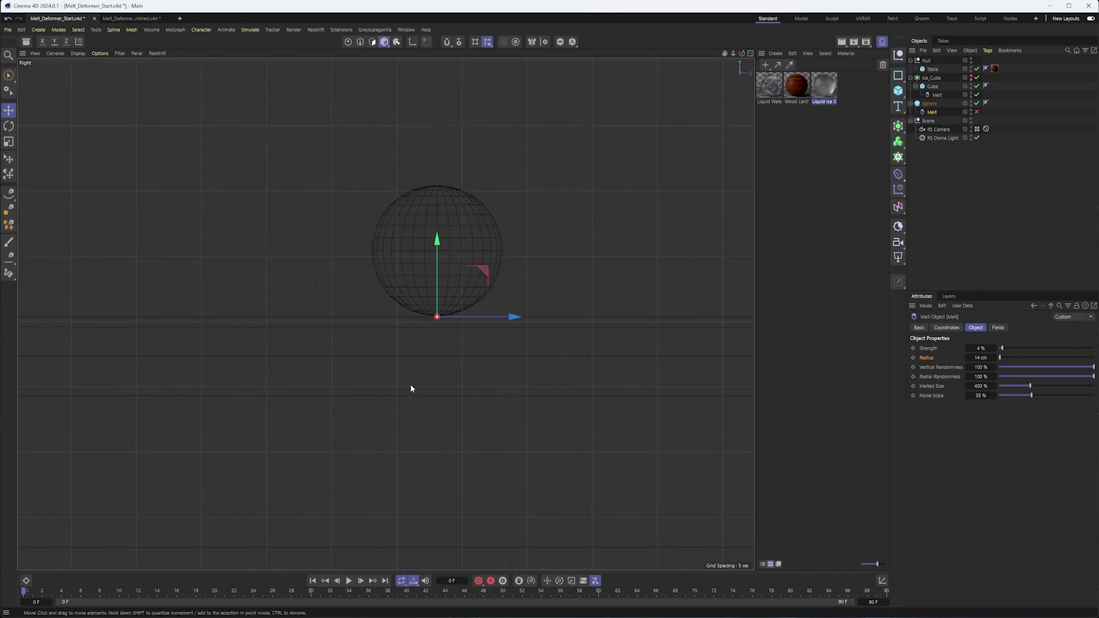
scroll(452, 320, up, 5)
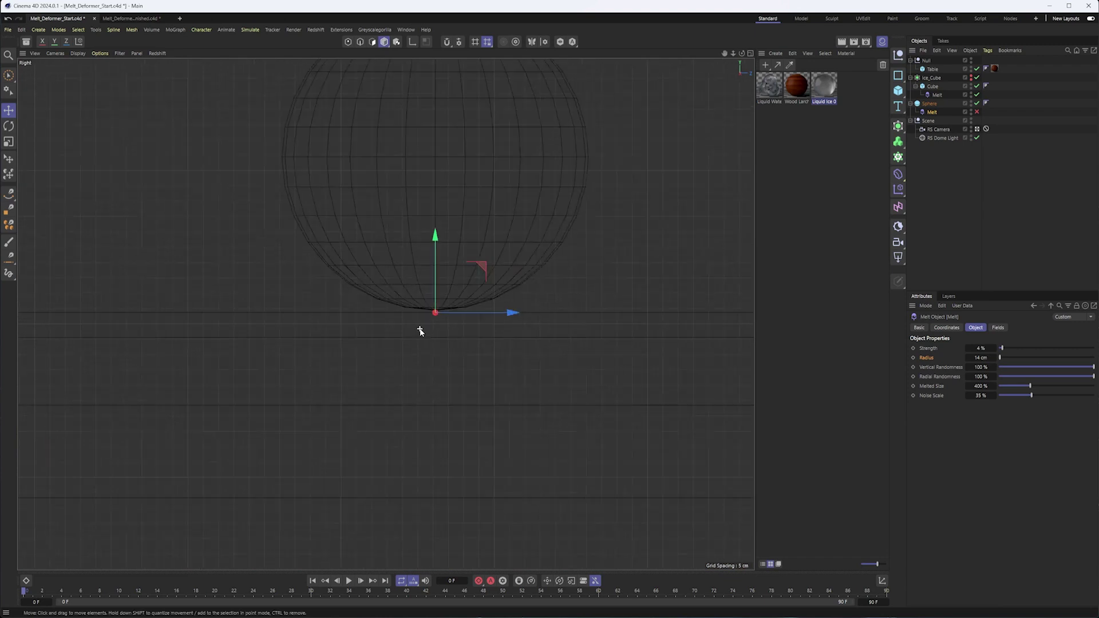
click(929, 103)
scroll(557, 216, up, 2)
drag(440, 66, 442, 76)
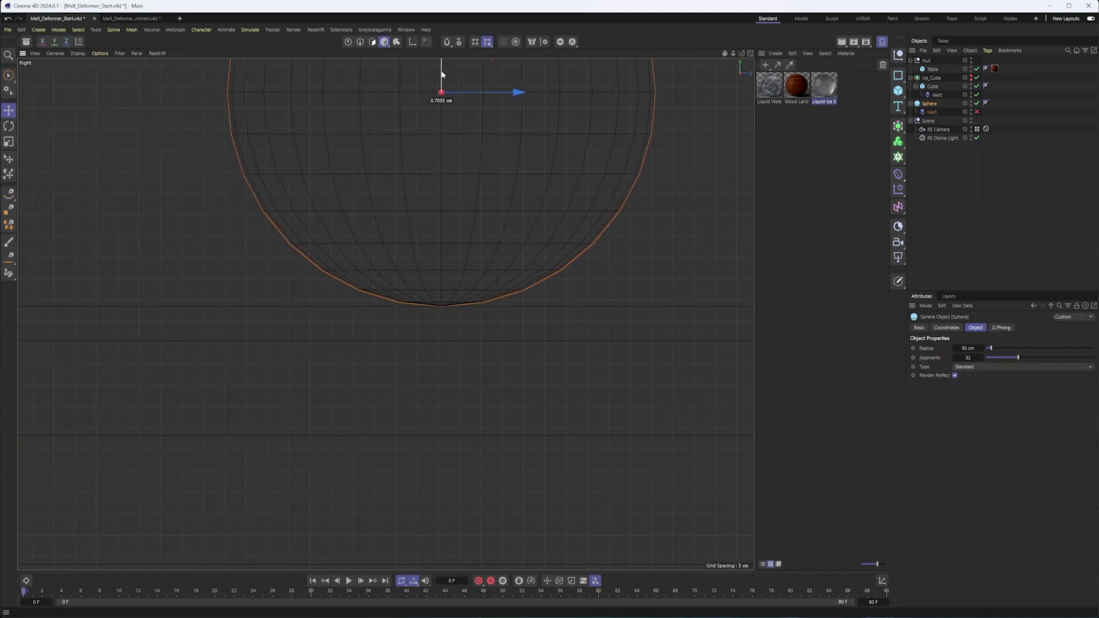
click(933, 112)
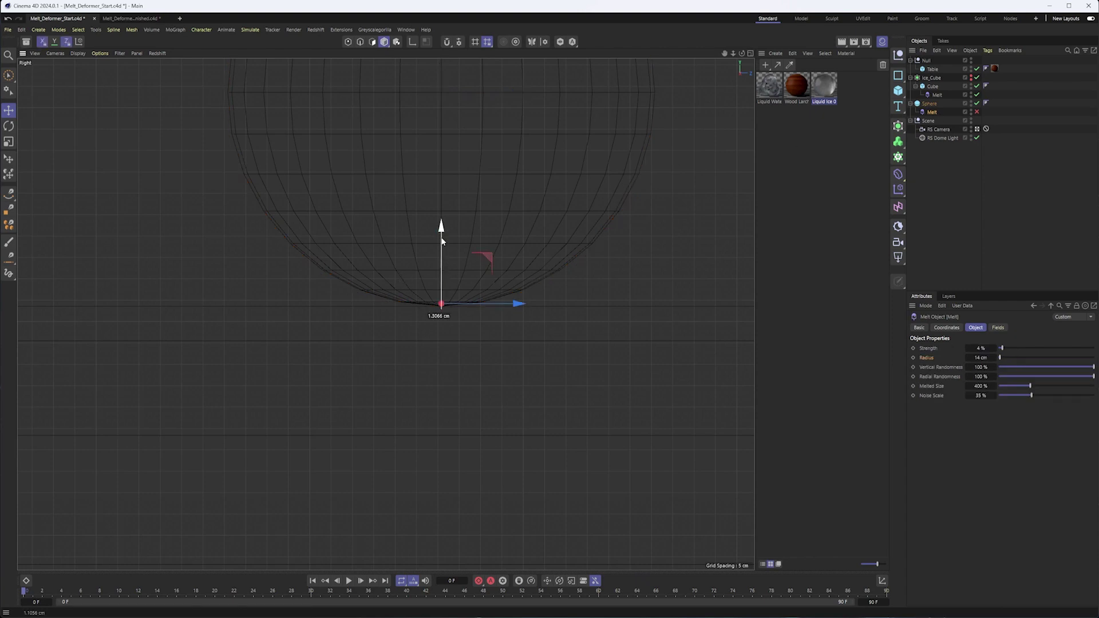
key(F1)
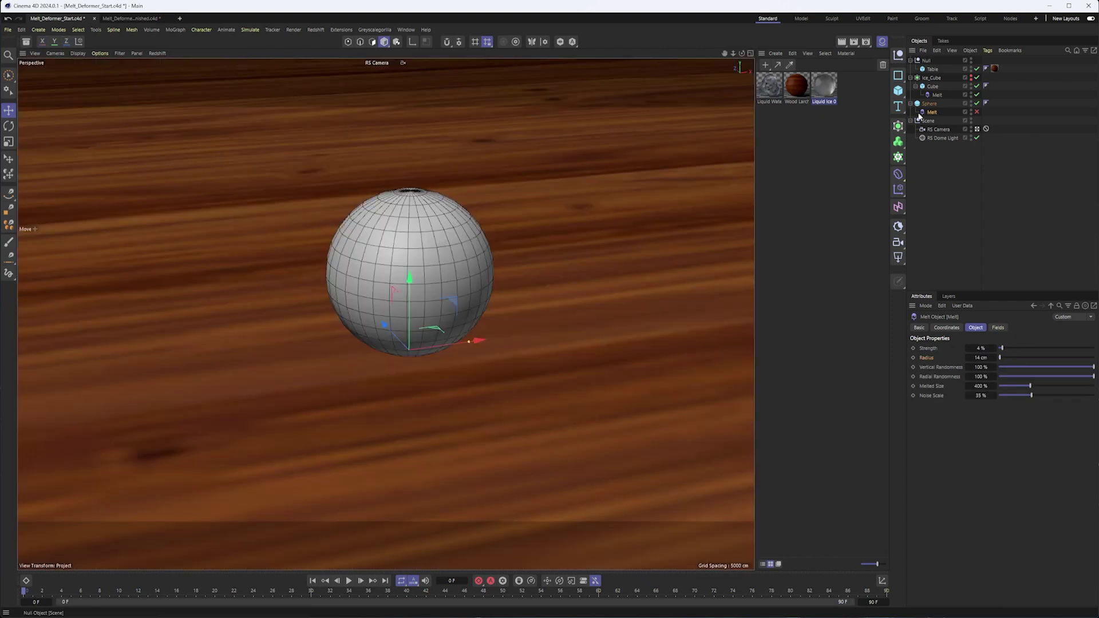
click(929, 104)
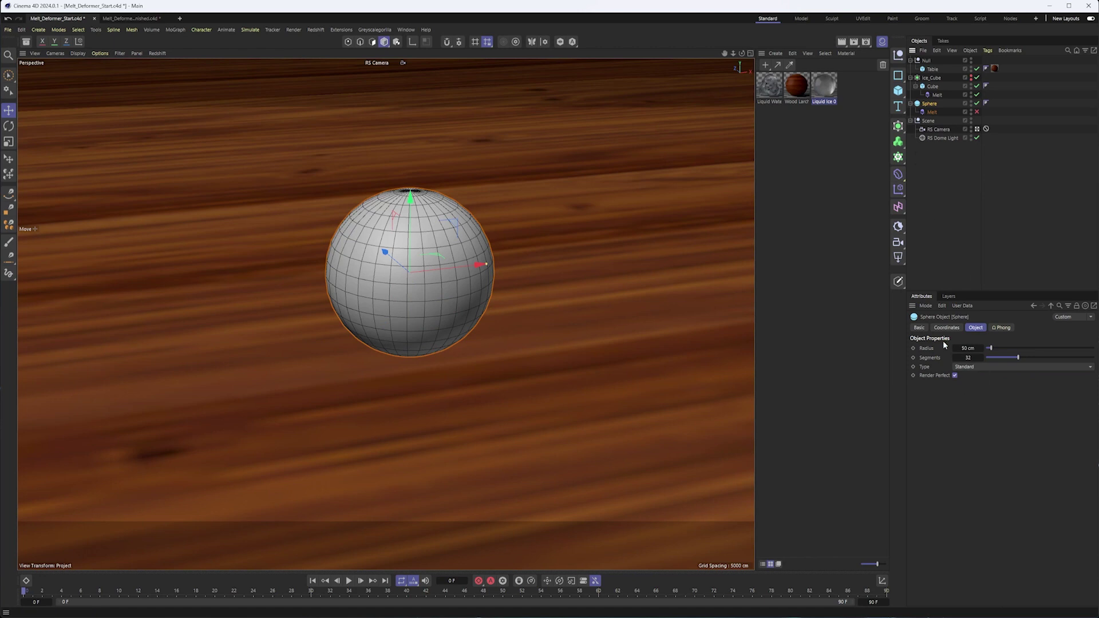
Make the Sphere a Hexahedron and enable its Melt with Radius 100 cm and Strength 44%
click(980, 367)
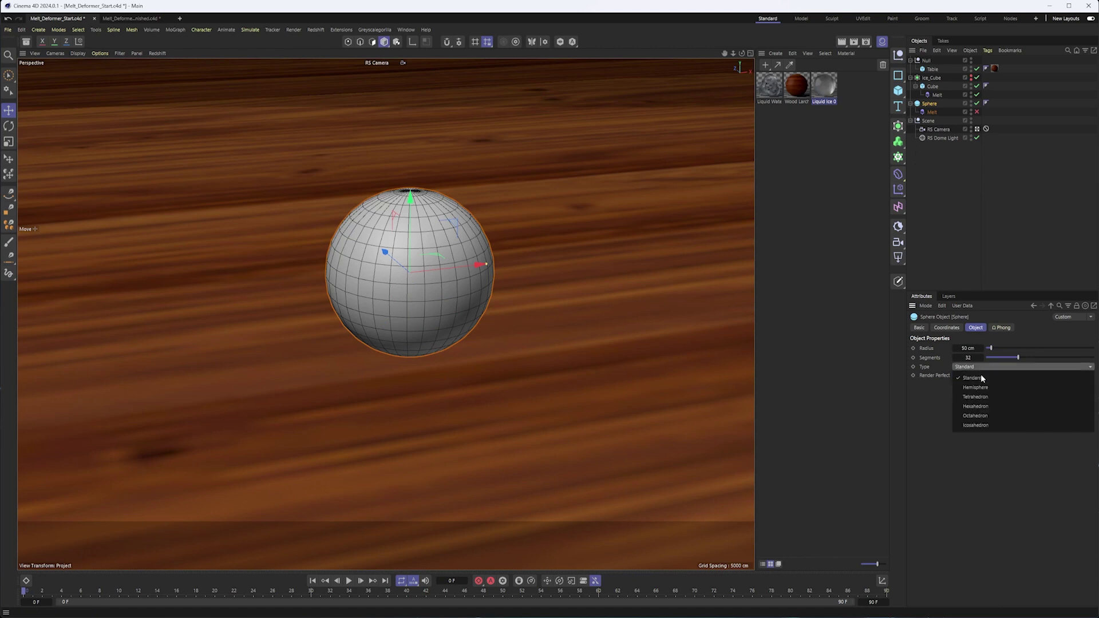
click(993, 405)
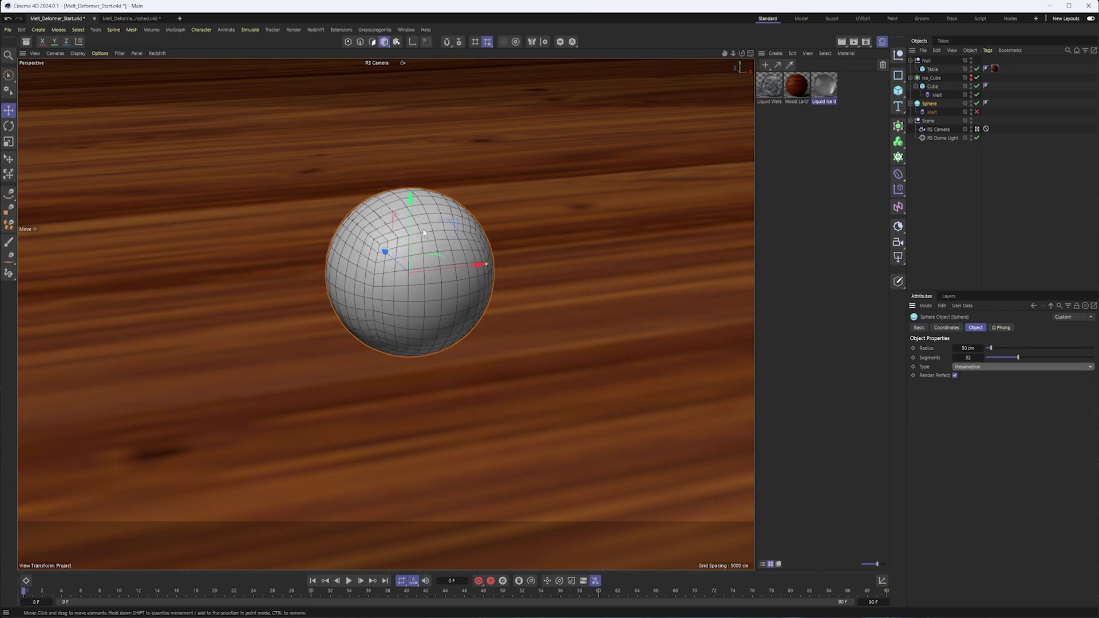
click(977, 112)
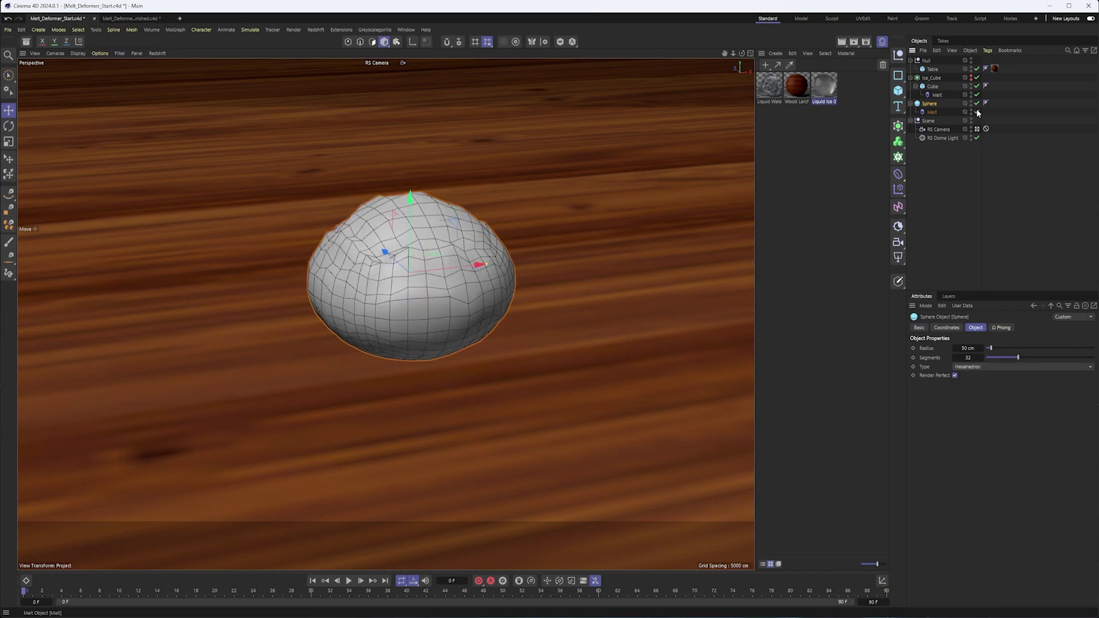
click(932, 111)
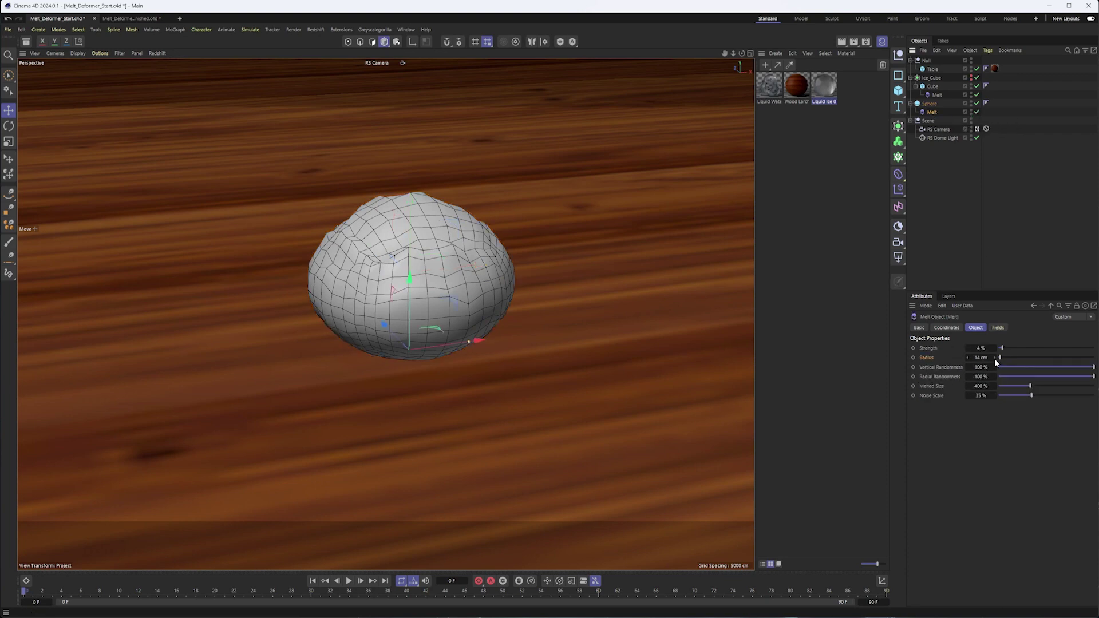
drag(996, 358, 973, 395)
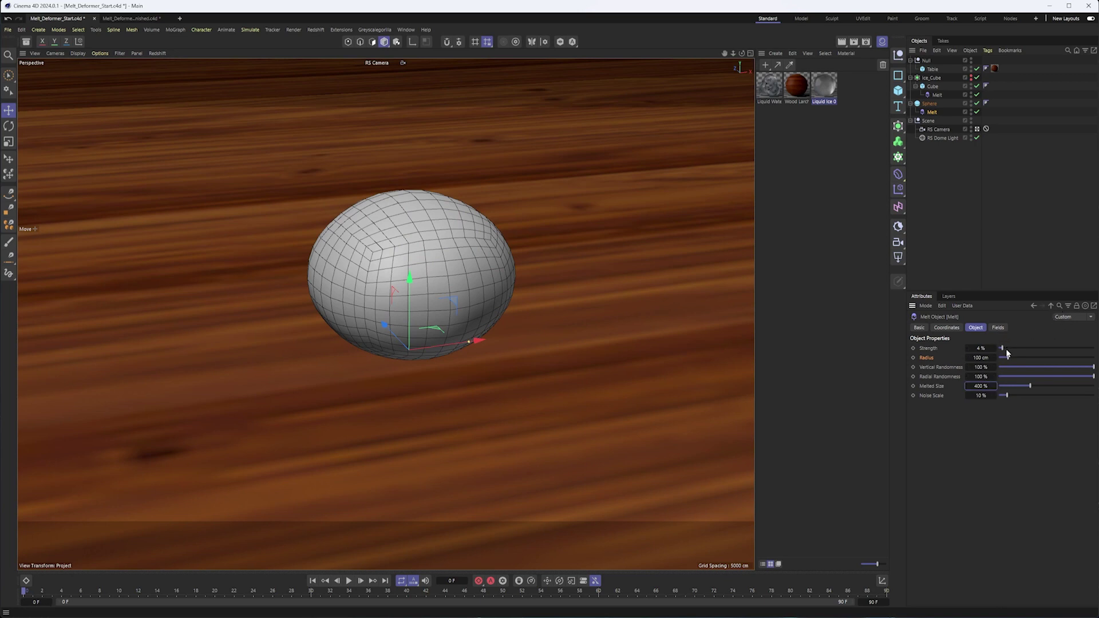
drag(1004, 347, 1042, 339)
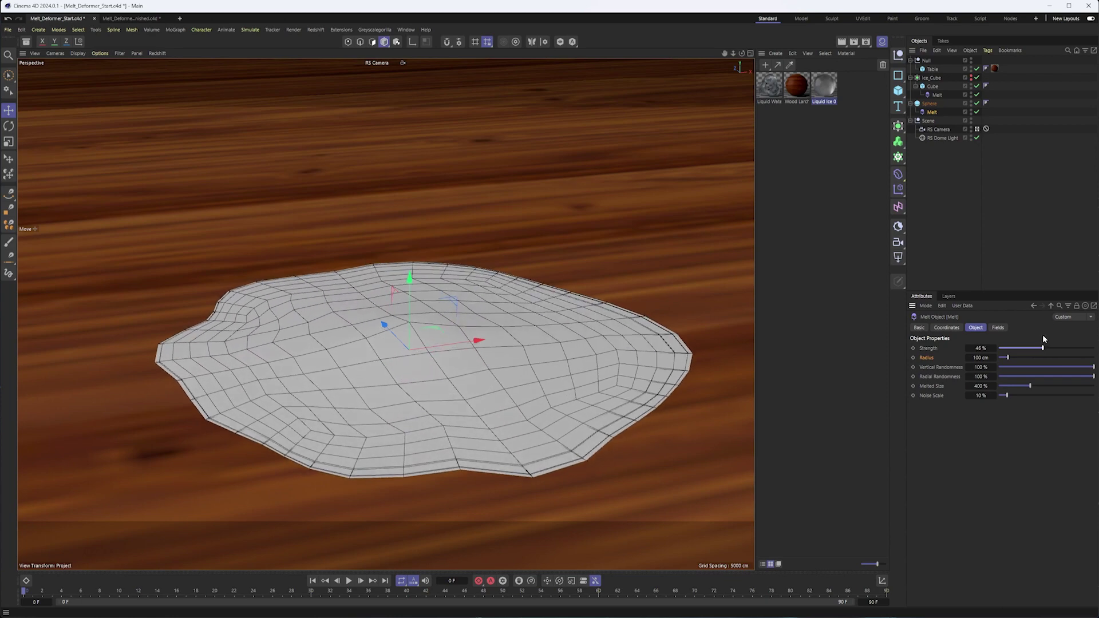
Raise the Sphere to 100 segments, use Gouraud Shading, and split into four views
click(929, 103)
drag(1010, 358, 1093, 357)
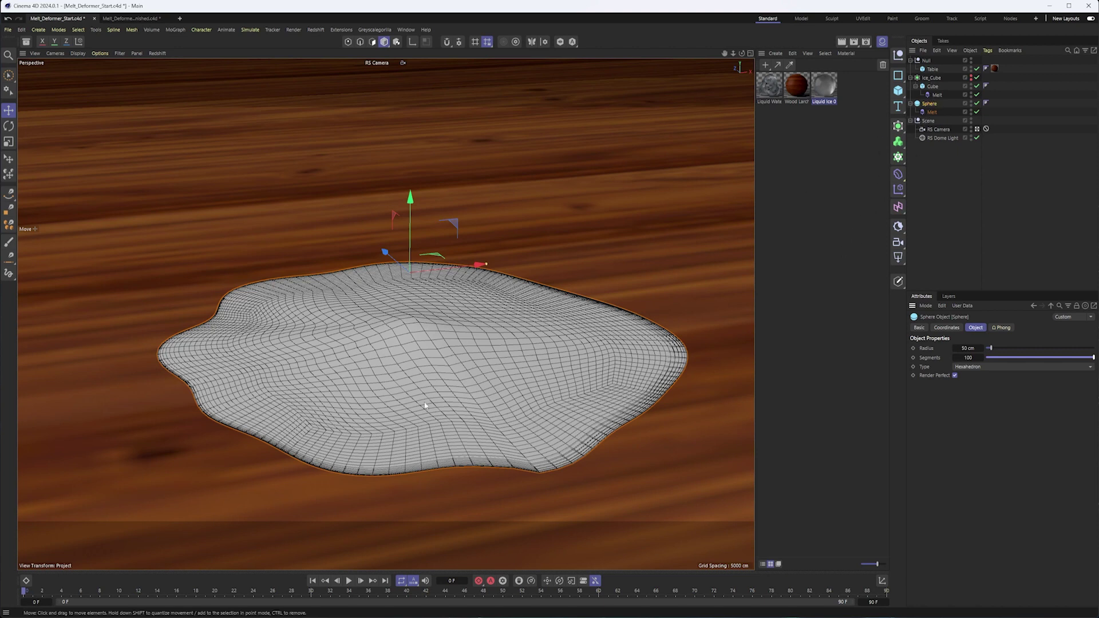
click(78, 53)
click(89, 80)
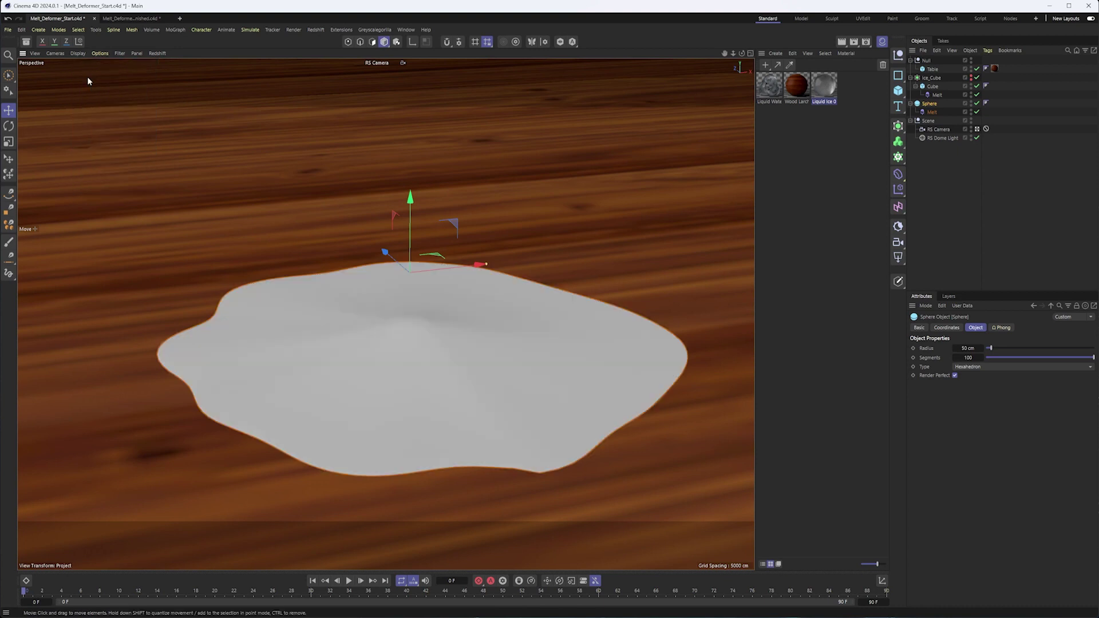
click(751, 53)
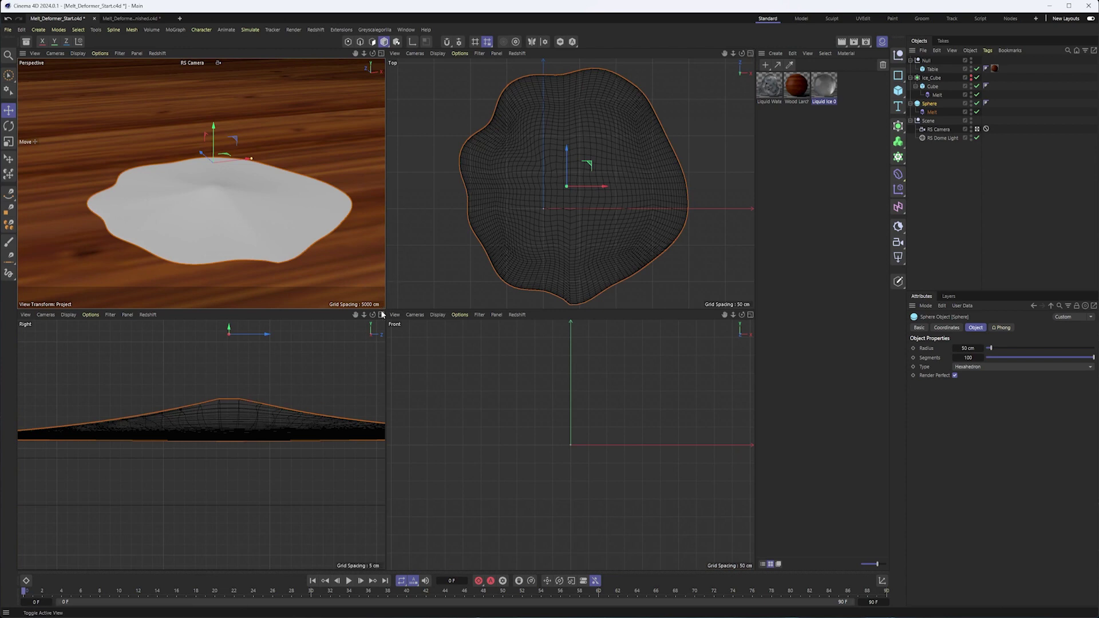
middle_click(356, 414)
scroll(366, 395, down, 5)
middle_drag(593, 371, 376, 350)
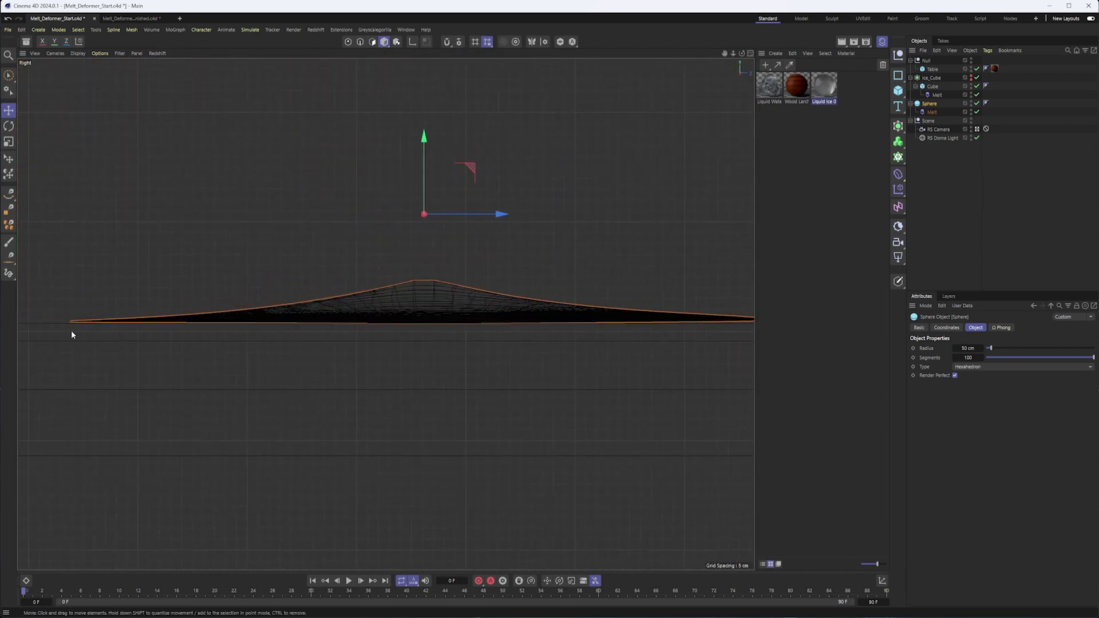
middle_drag(444, 327, 578, 392)
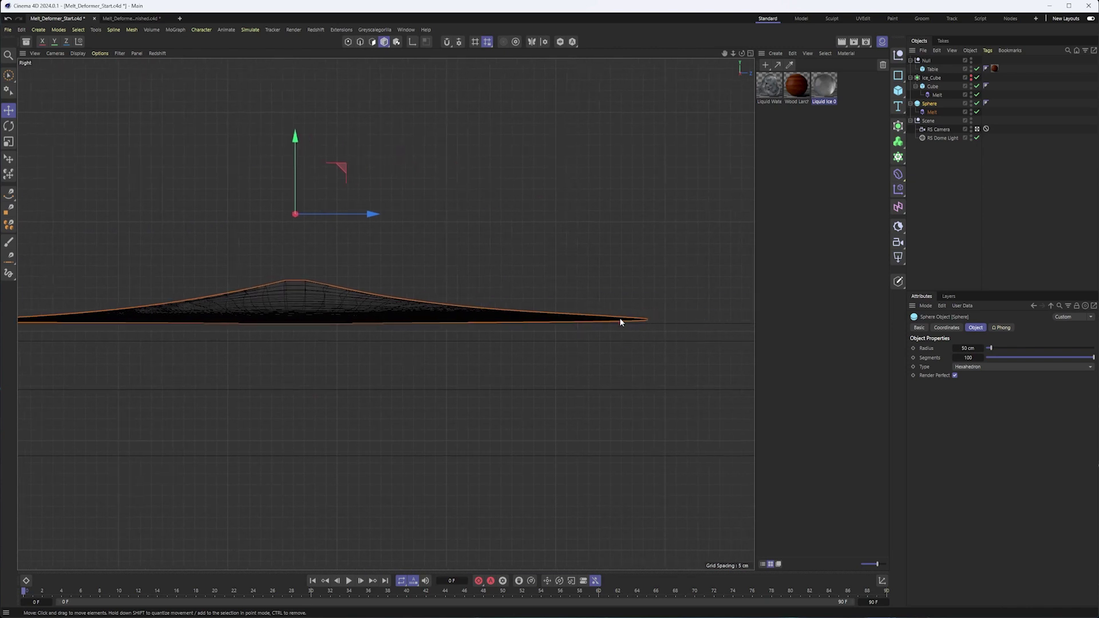
middle_drag(620, 322, 105, 324)
key(F1)
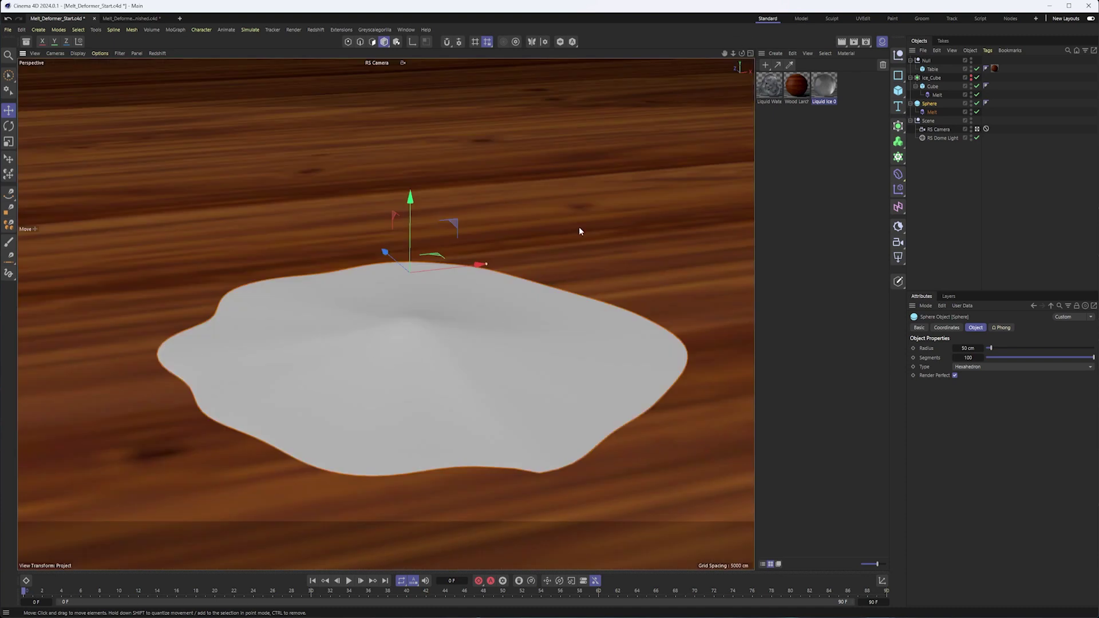
key(F3)
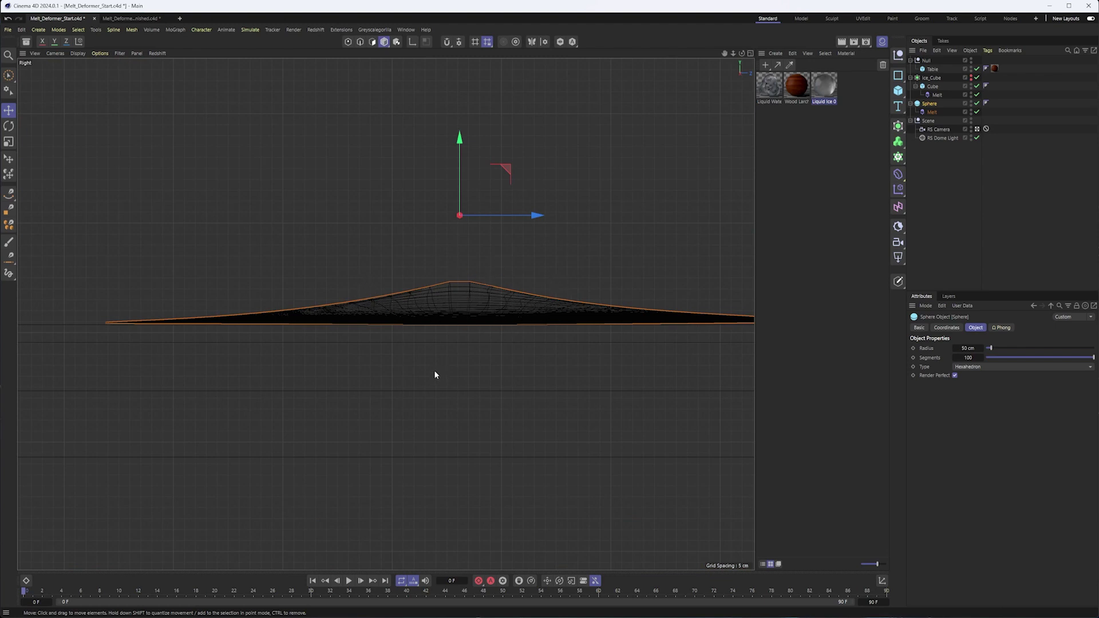
key(F1)
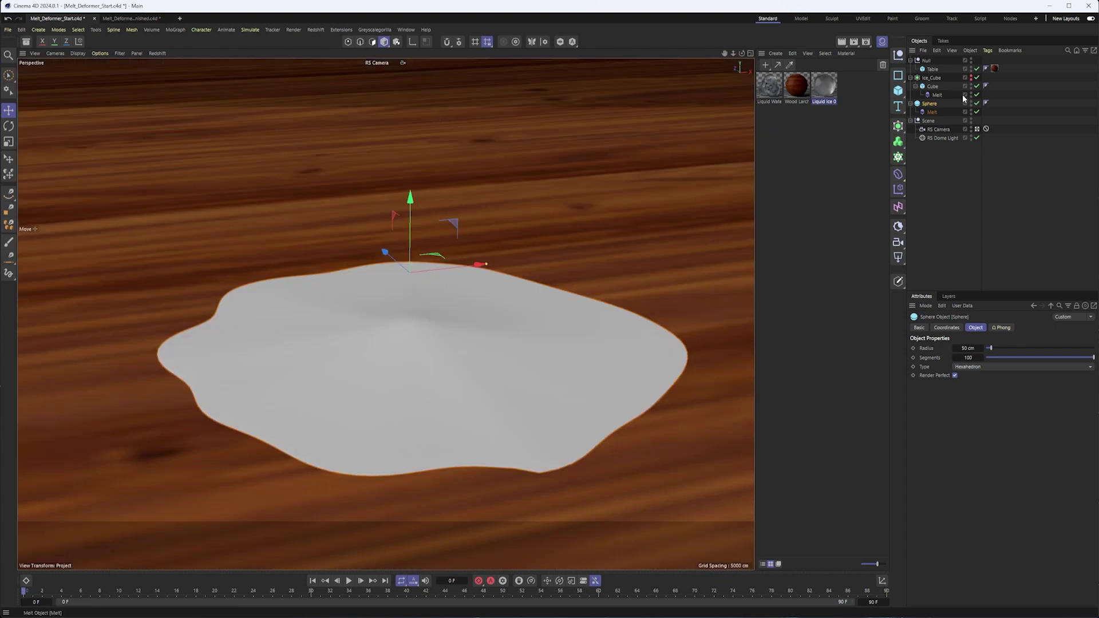
Unhide Ice_Cube and set the puddle Melt to larger Melted Size, Strength 32%, Noise Scale 48%, Radius 56 cm
click(971, 75)
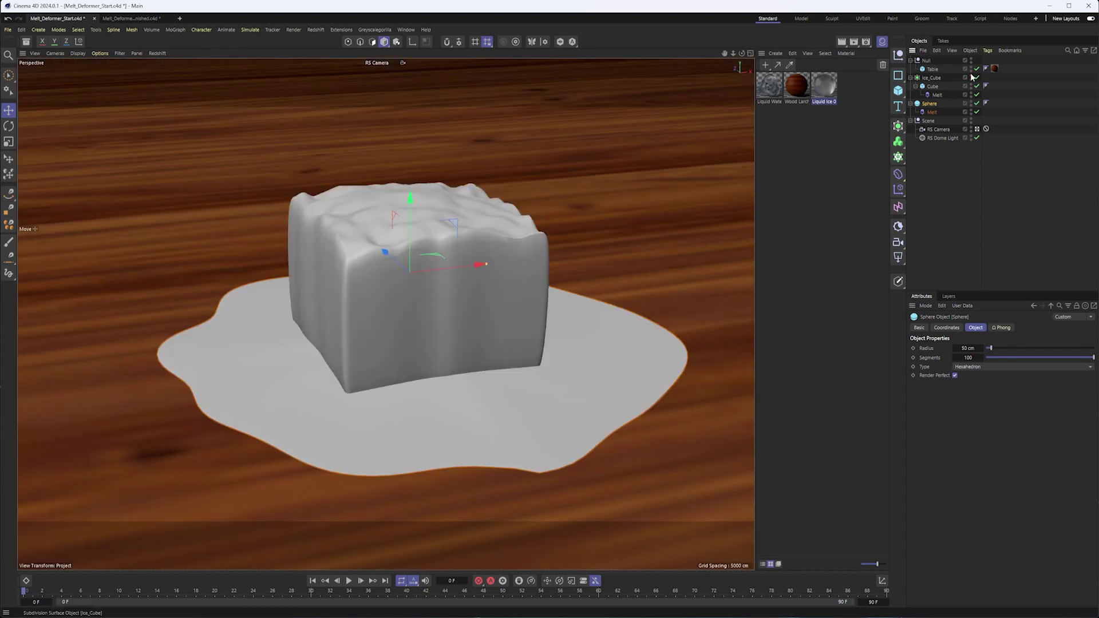
click(932, 112)
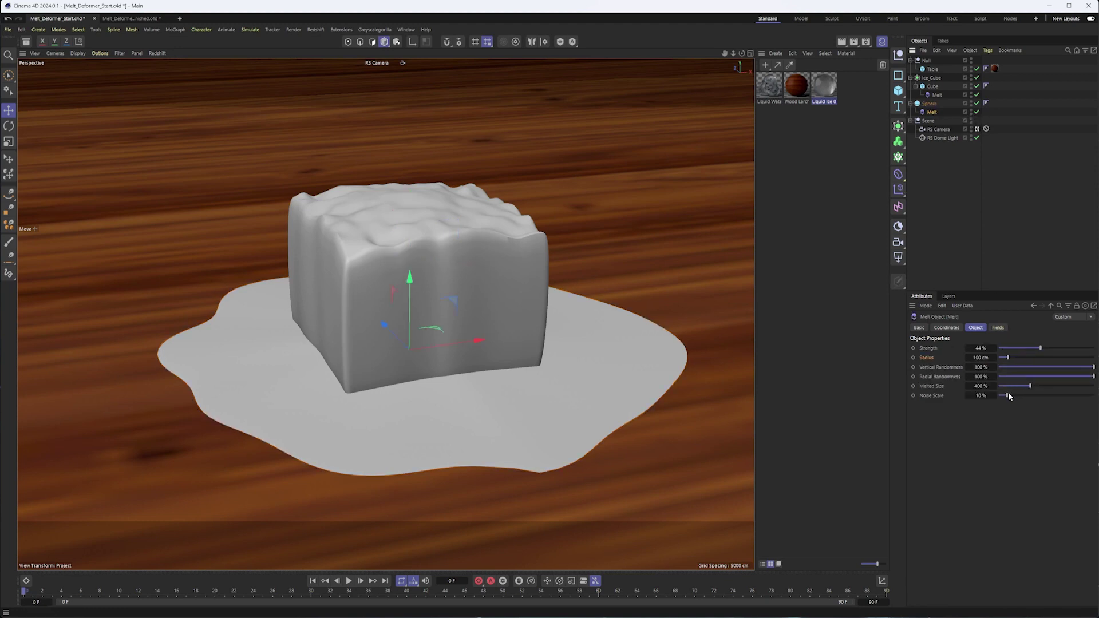
drag(1028, 387, 1042, 385)
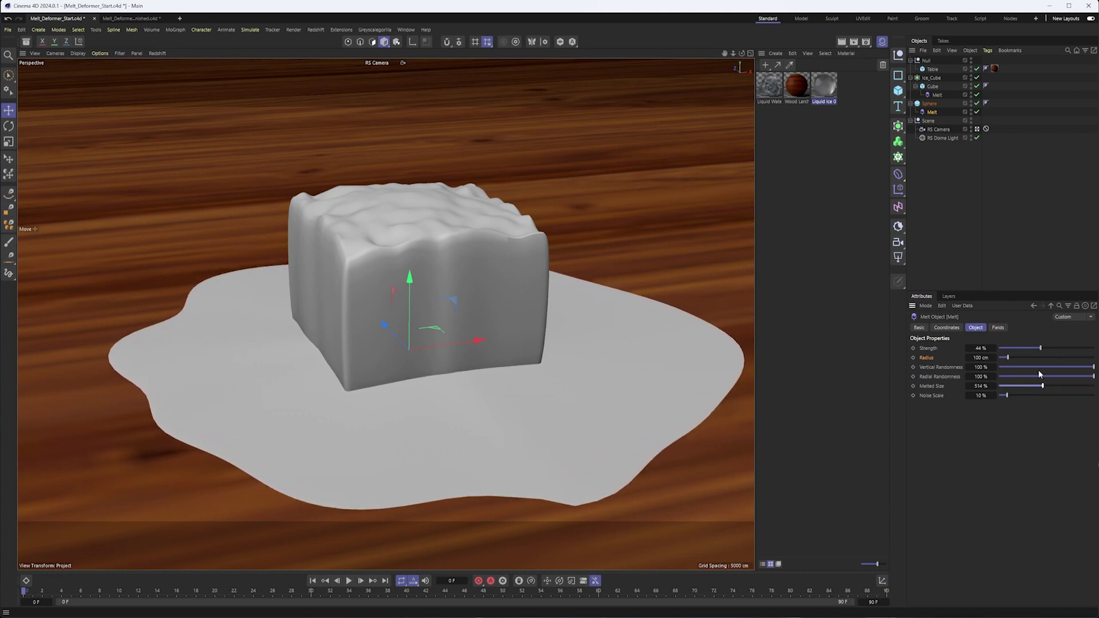
drag(1041, 348, 1029, 349)
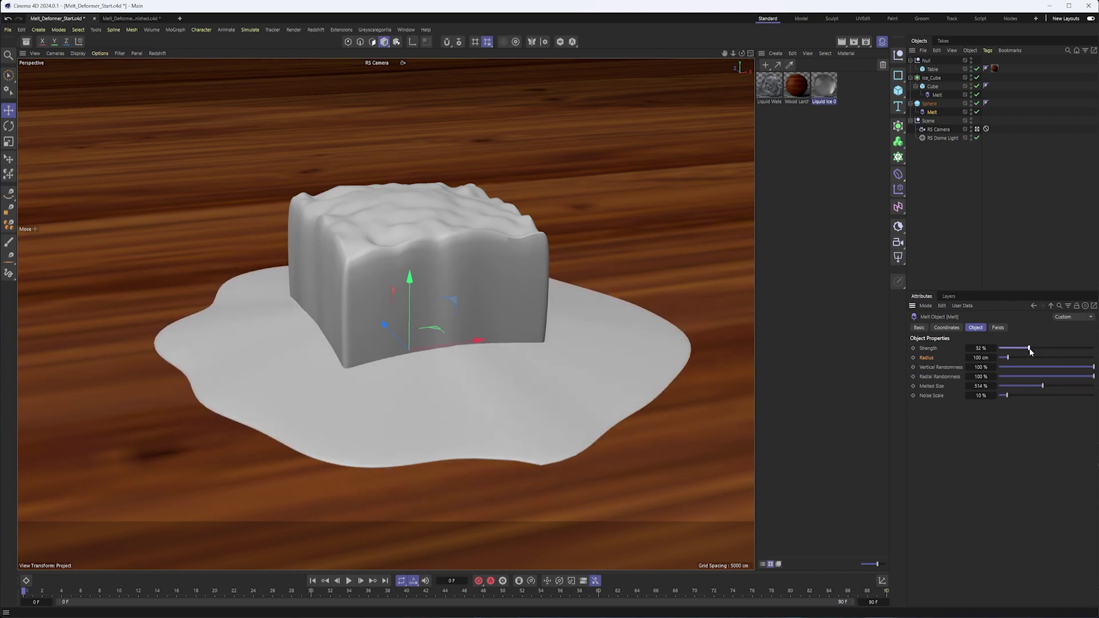
click(78, 54)
click(78, 90)
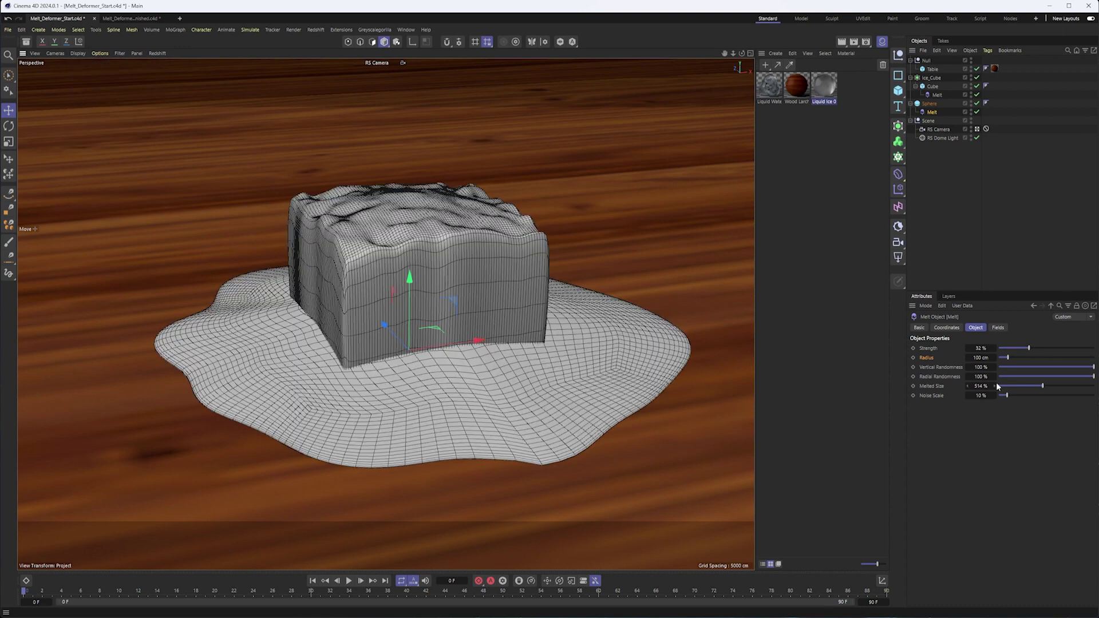
mouse_move(1007, 397)
mouse_down()
mouse_move(1086, 397)
mouse_move(1041, 397)
mouse_up()
drag(1006, 359, 1005, 359)
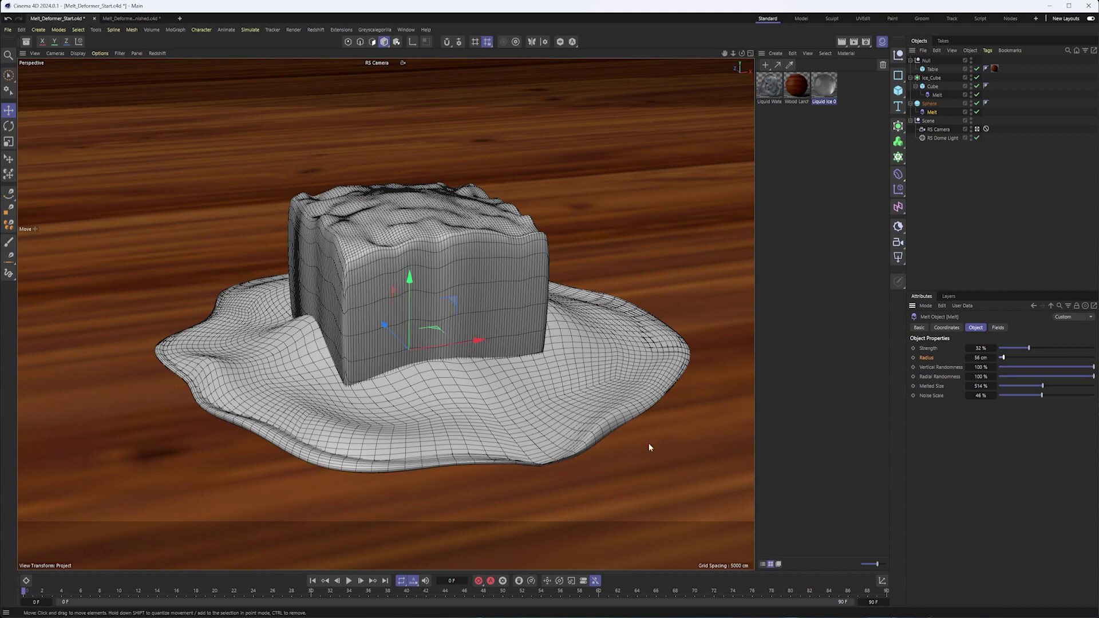
Lower the puddle Sphere slightly along Y in the Right view
key(F3)
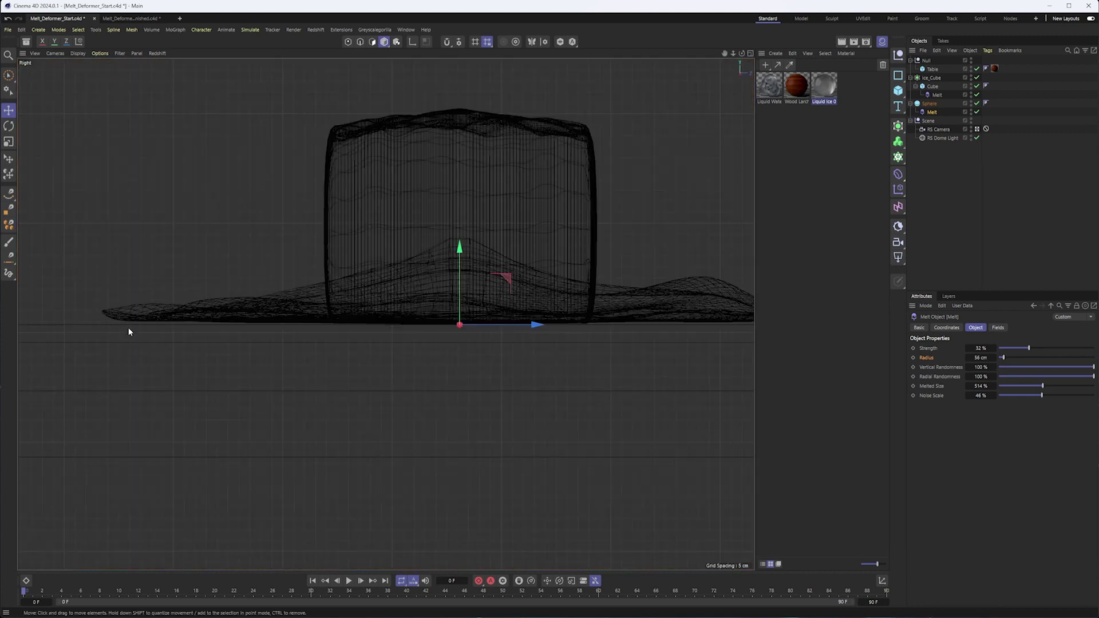
alt+middle_drag(565, 342, 639, 298)
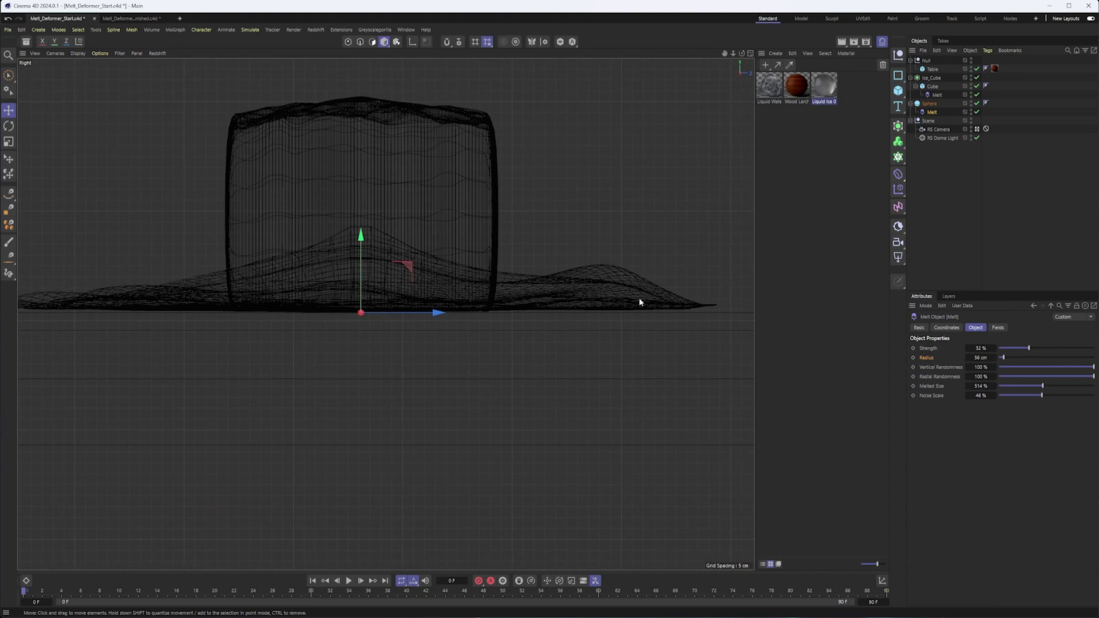
click(934, 105)
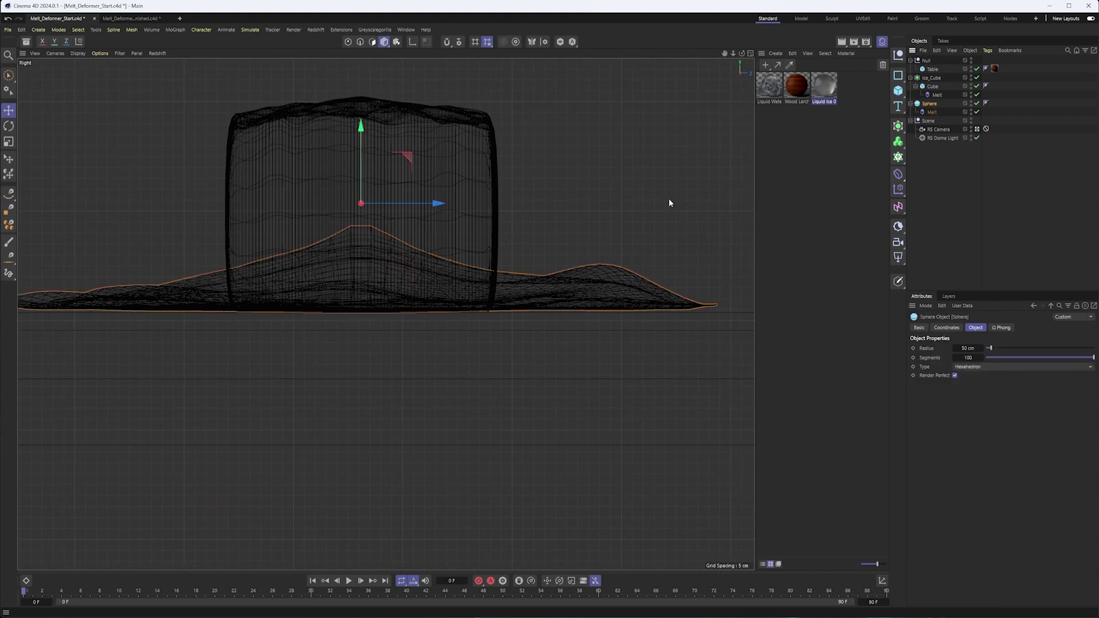
key(o)
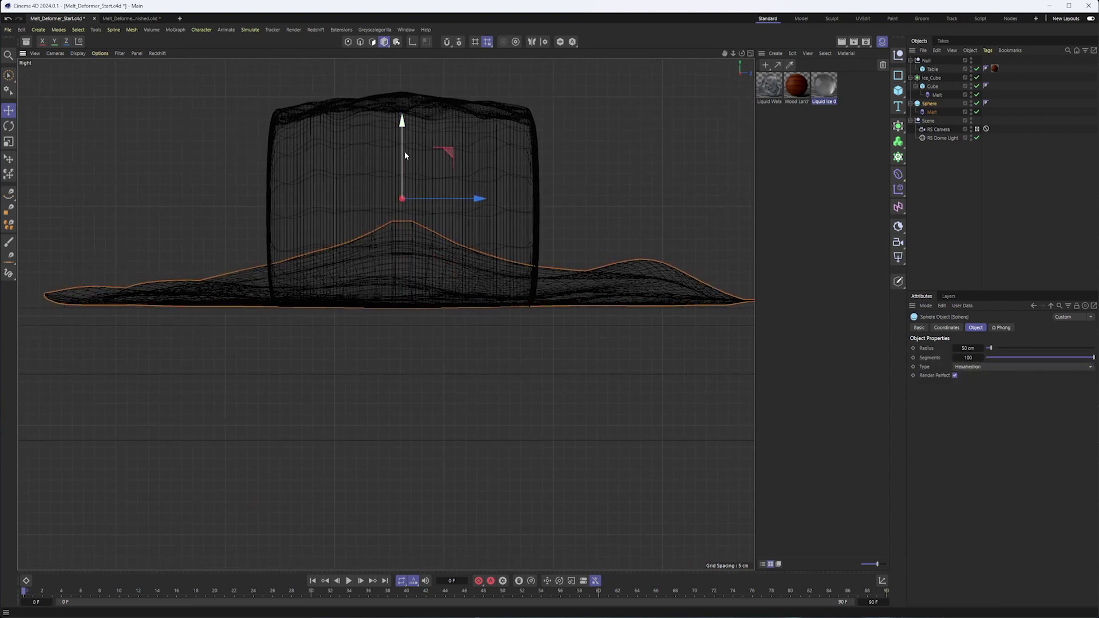
drag(404, 148, 403, 153)
key(F1)
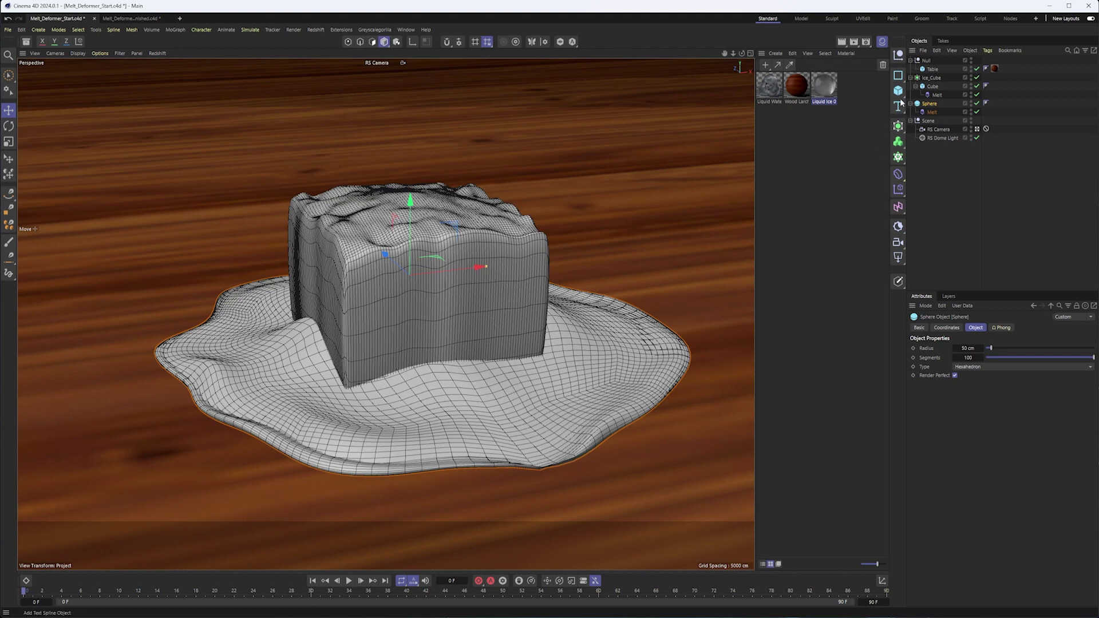
Wrap the Sphere in a Subdivision Surface and reduce its segments to 62 with smooth shading
alt+click(898, 126)
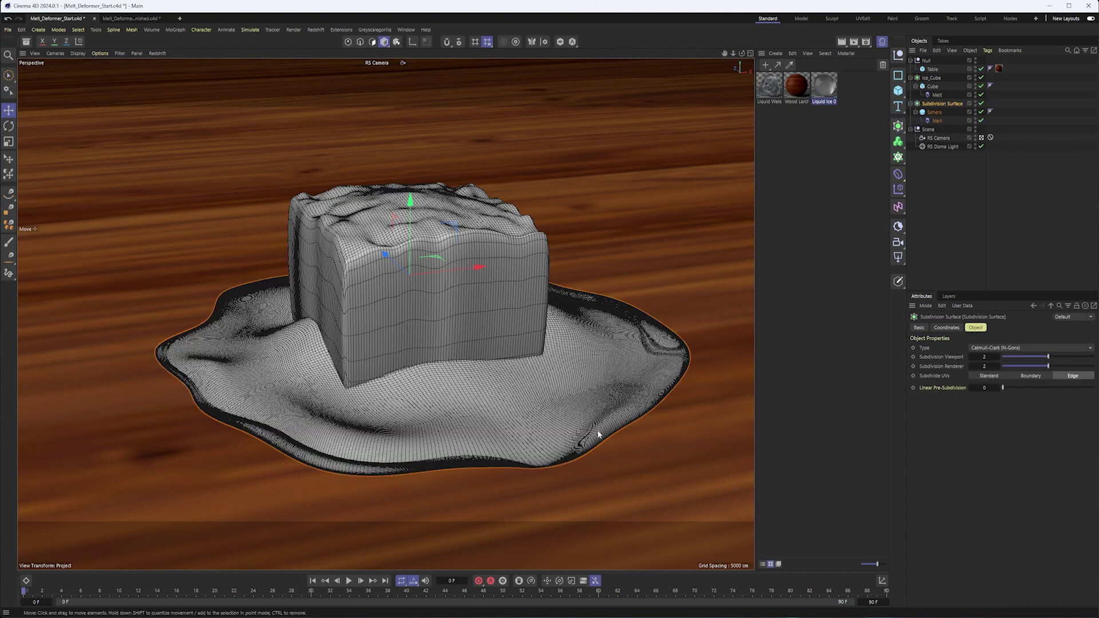
click(79, 53)
click(94, 77)
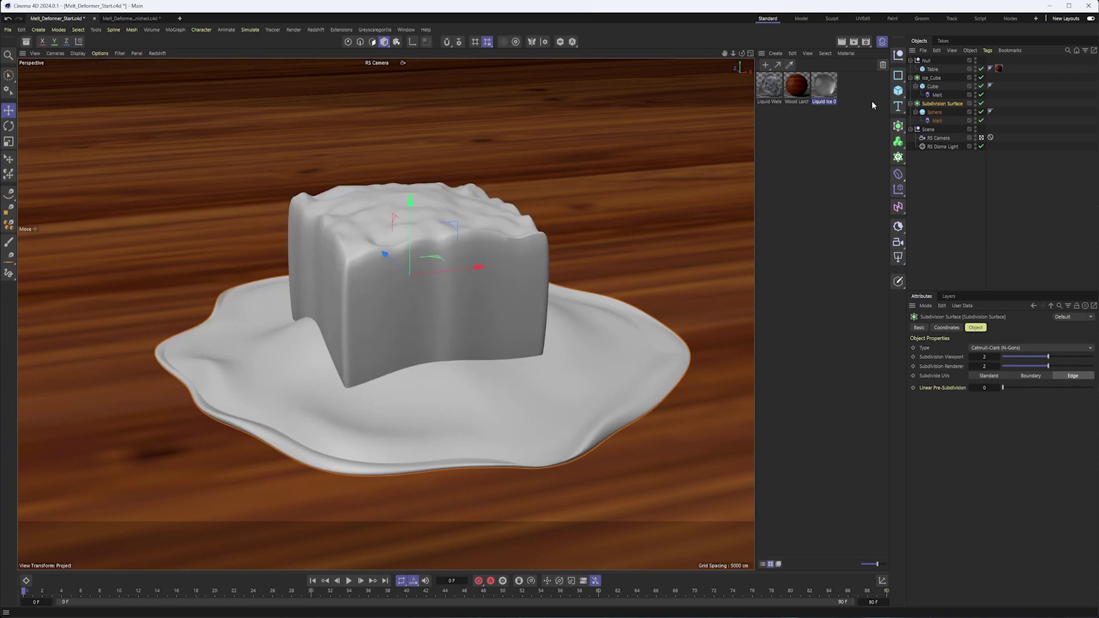
click(936, 113)
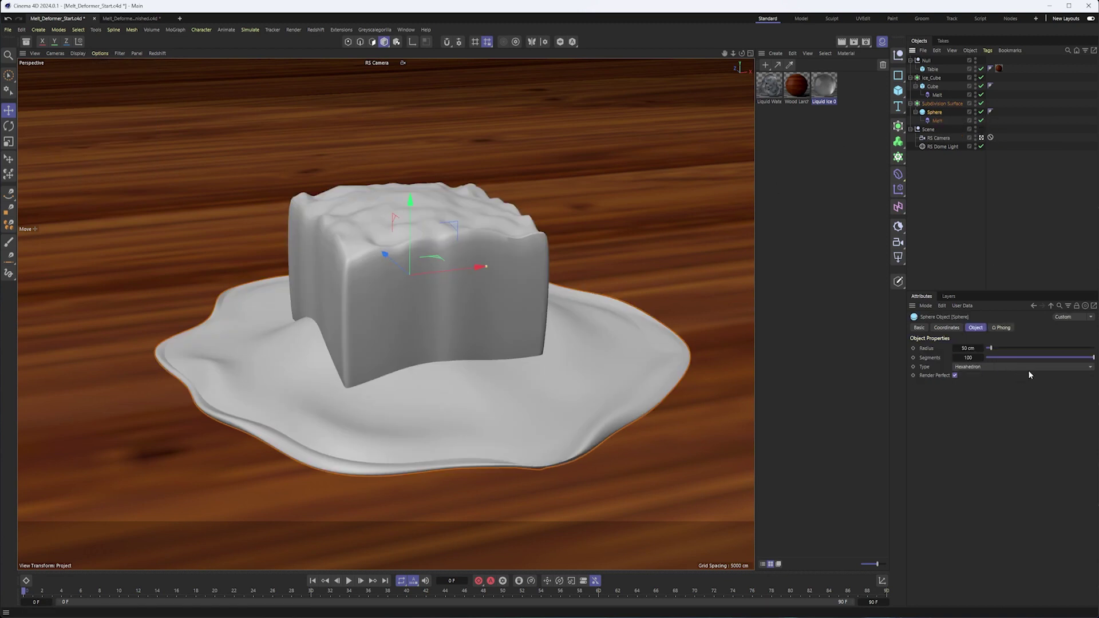
mouse_move(1070, 360)
mouse_down()
mouse_move(999, 362)
mouse_move(1053, 358)
mouse_up()
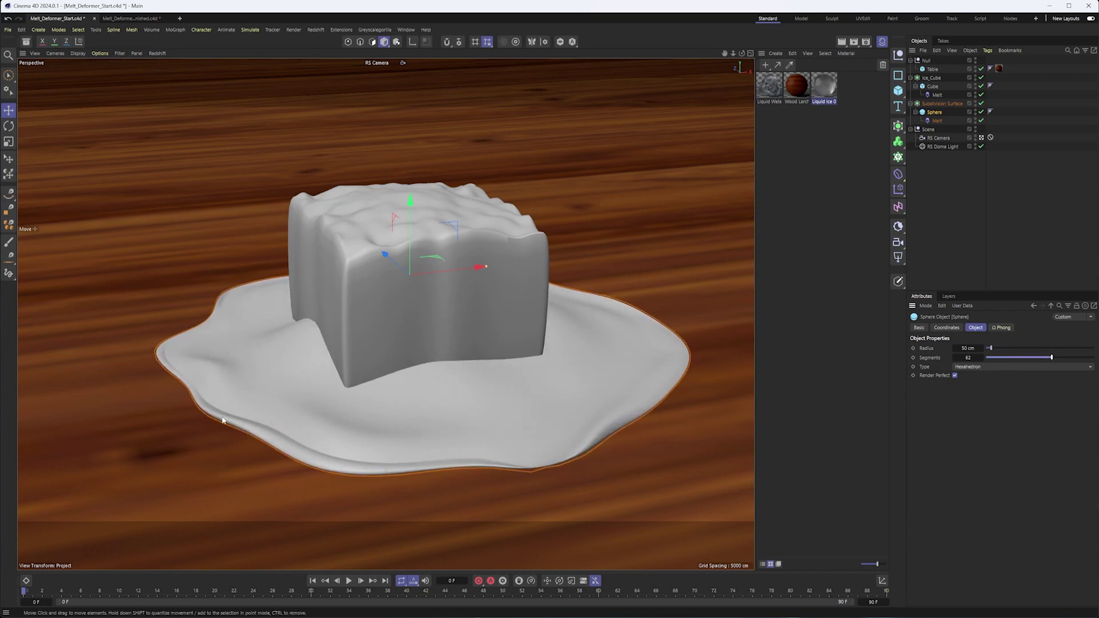
Lower the puddle Melt deformer's Noise Scale to 28%
click(937, 120)
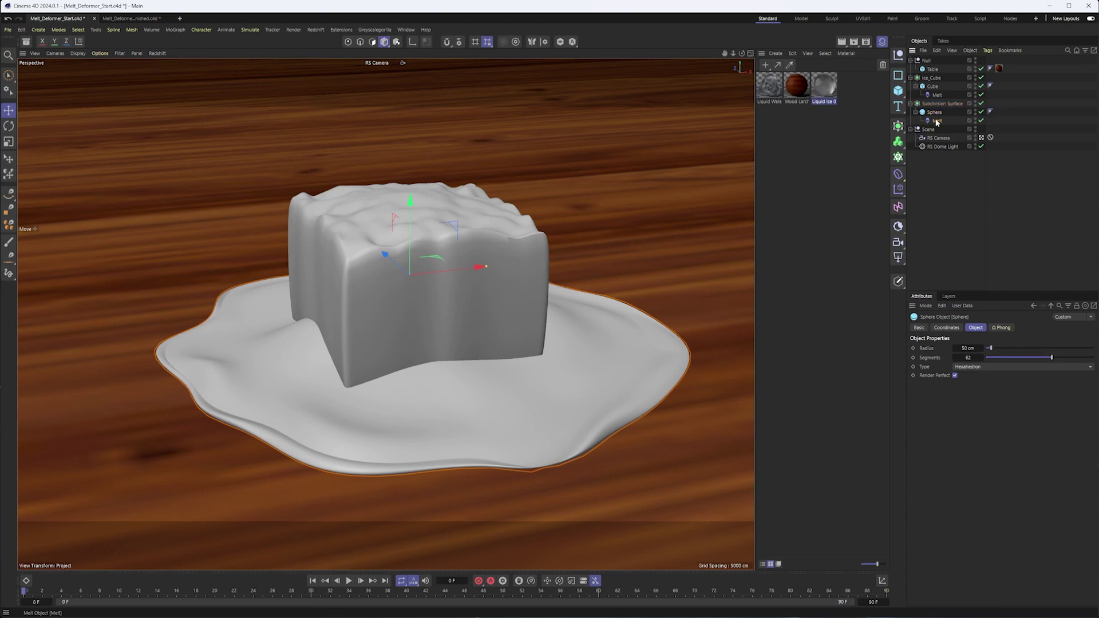
drag(1034, 399, 1023, 399)
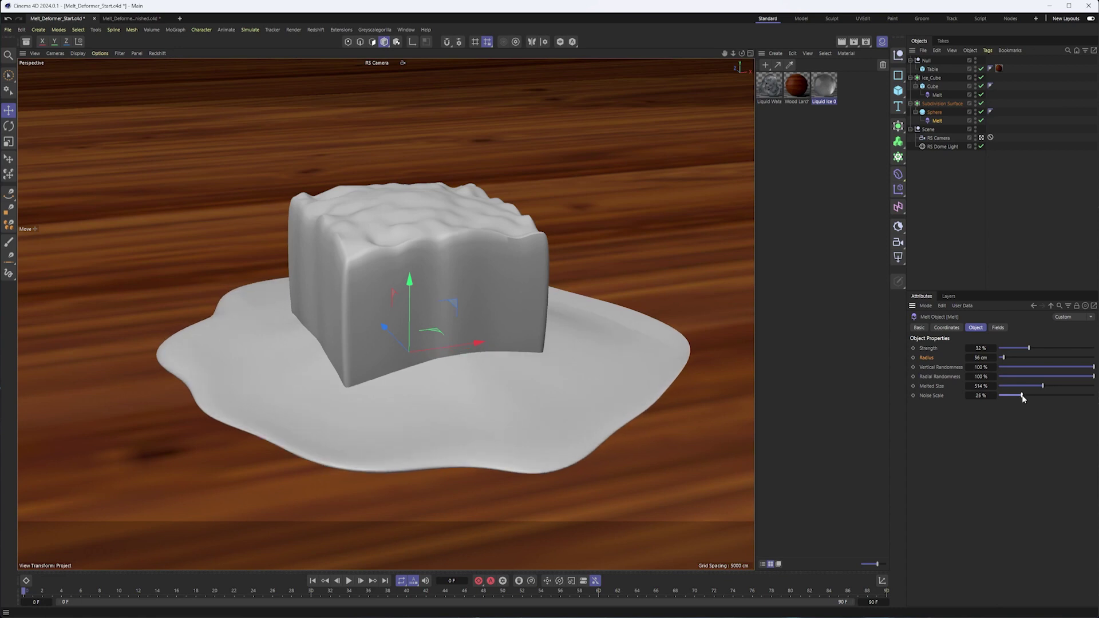
click(771, 88)
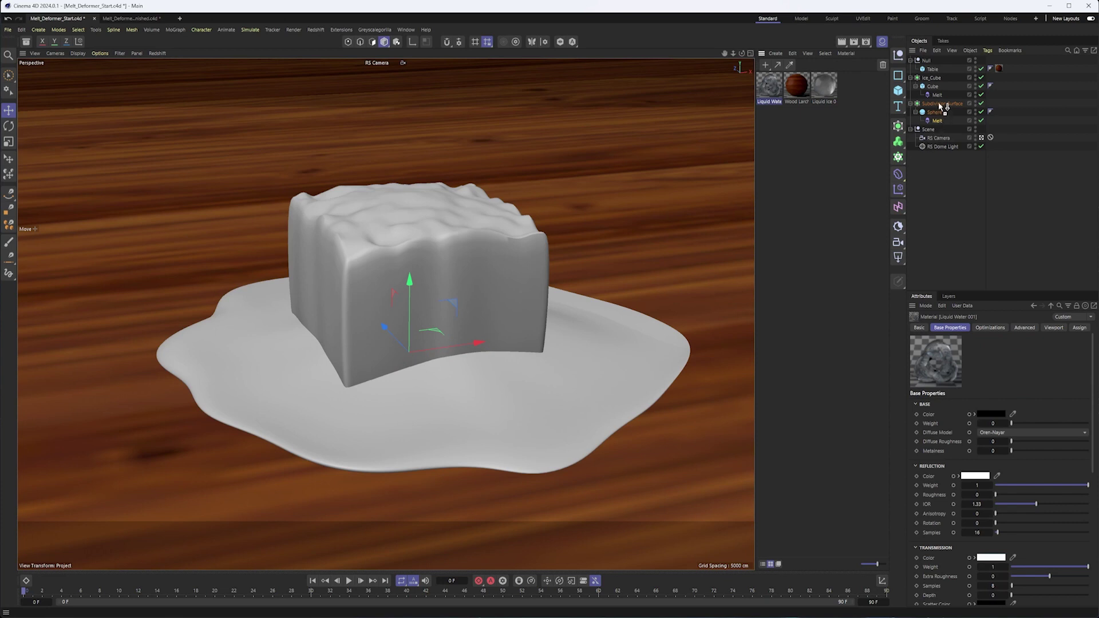
Apply Liquid Water to the puddle and Liquid Ice to Ice_Cube
drag(941, 105, 942, 104)
click(825, 96)
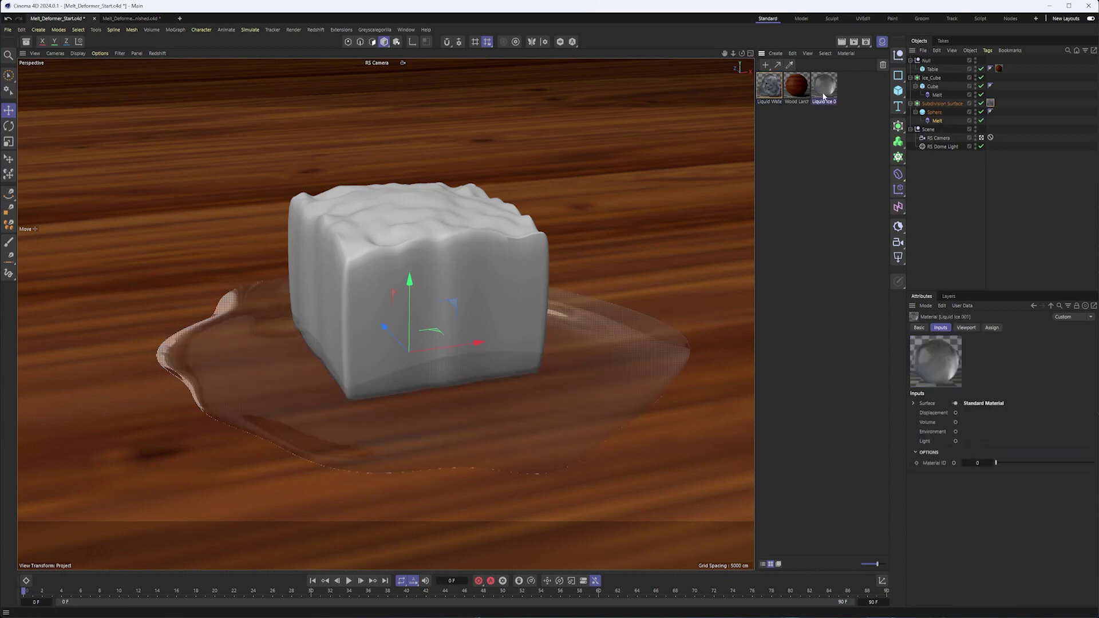
drag(829, 93, 935, 80)
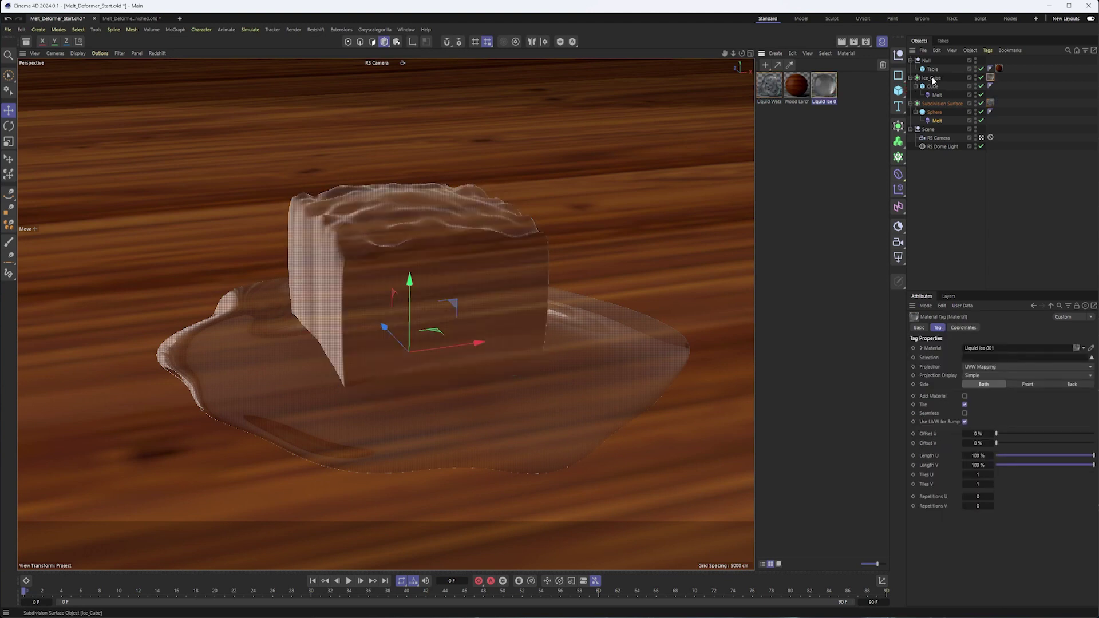
click(805, 92)
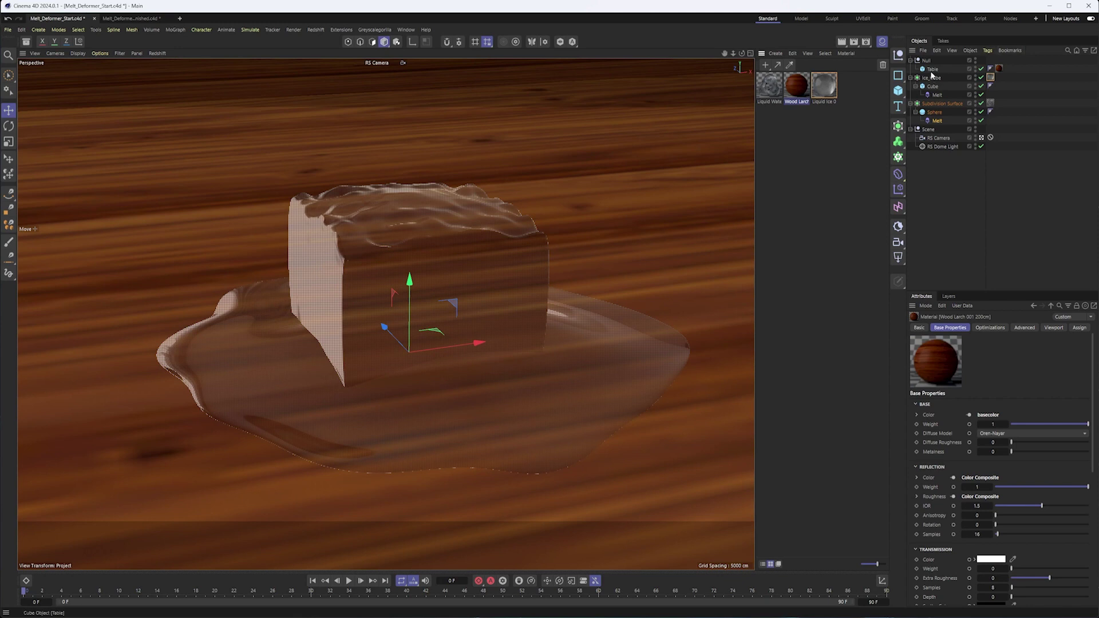
Start a live Redshift IPR render in the viewport
click(157, 54)
click(172, 68)
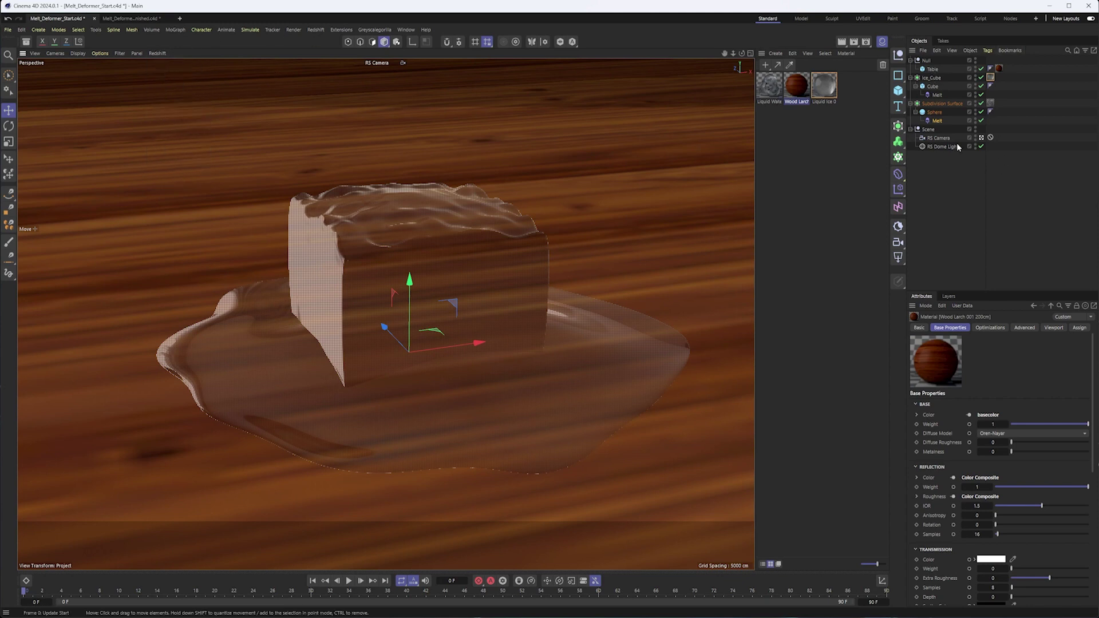
click(931, 146)
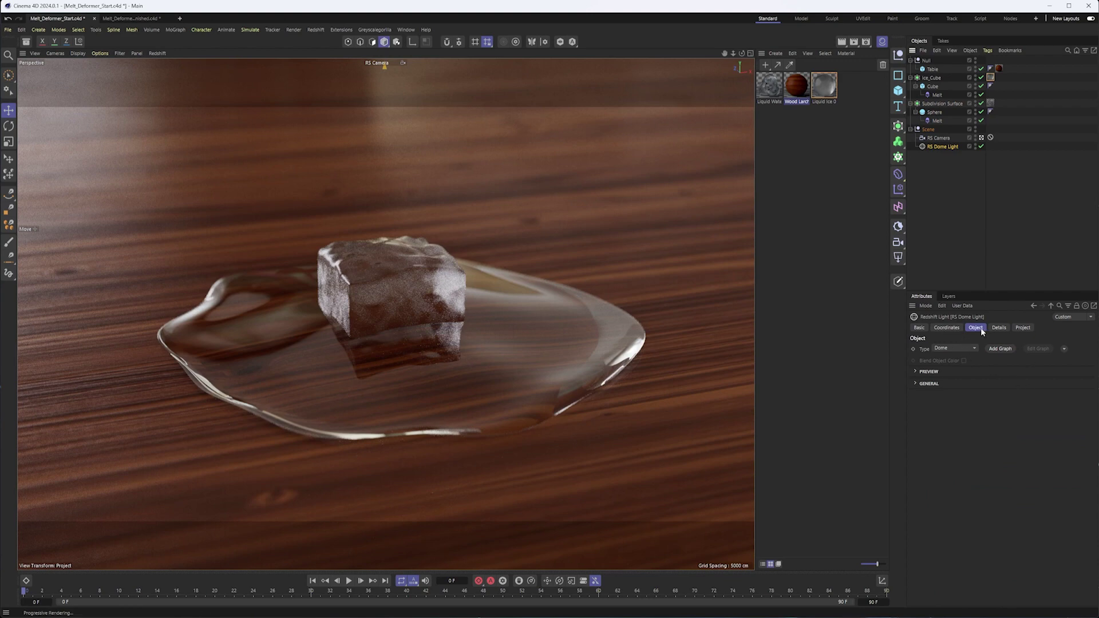
Expand the dome light's General settings and lower the puddle Melt's Noise Scale to 10%
click(928, 384)
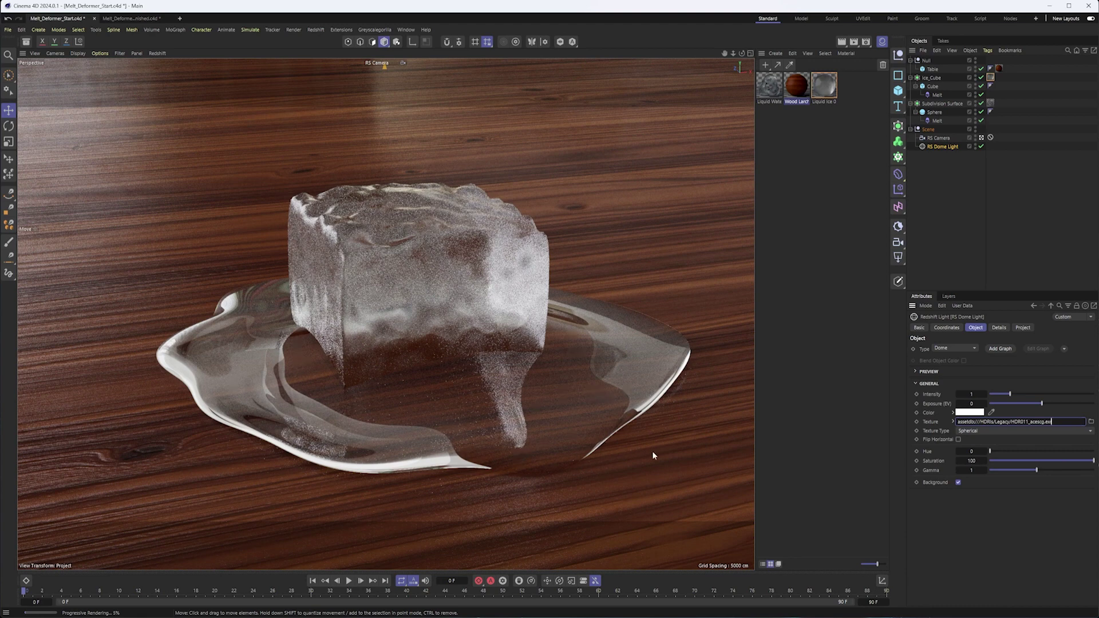
click(935, 114)
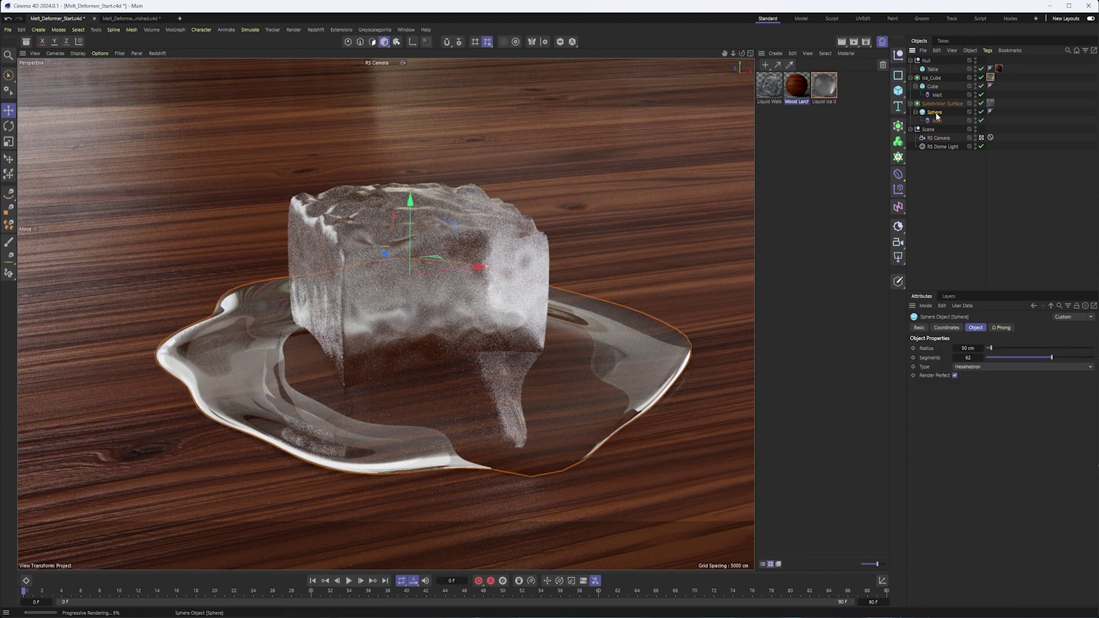
click(933, 122)
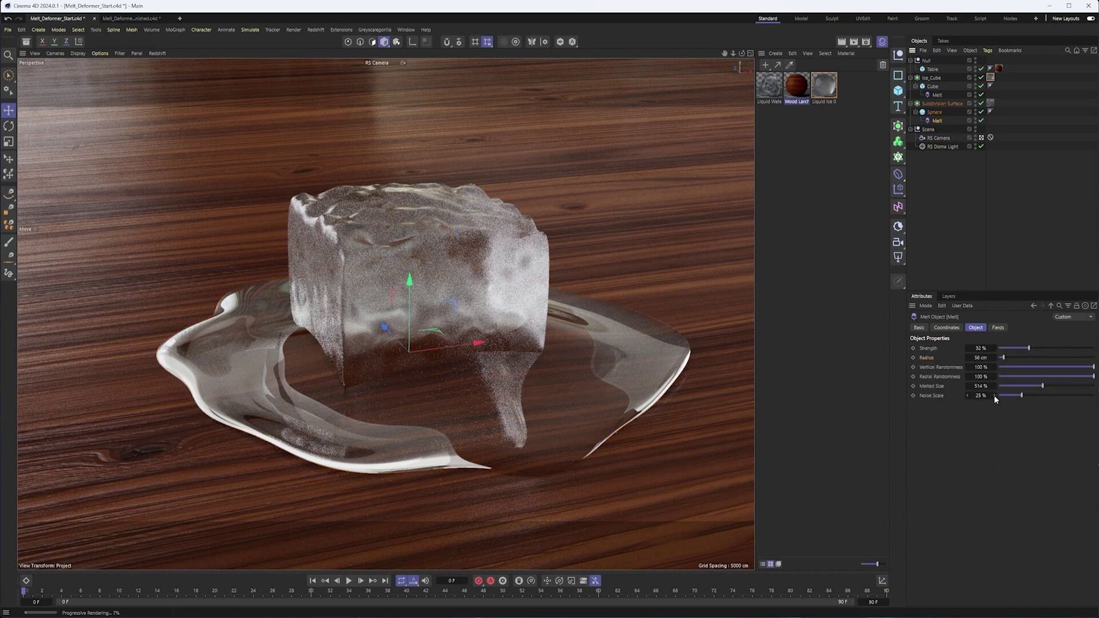
drag(994, 396, 995, 396)
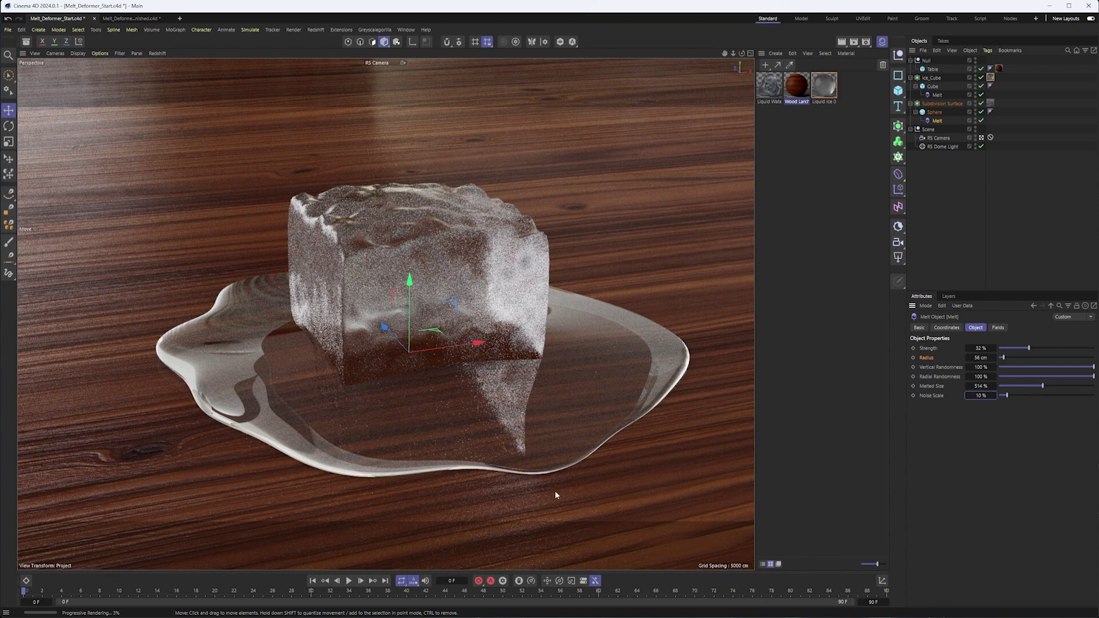
click(941, 139)
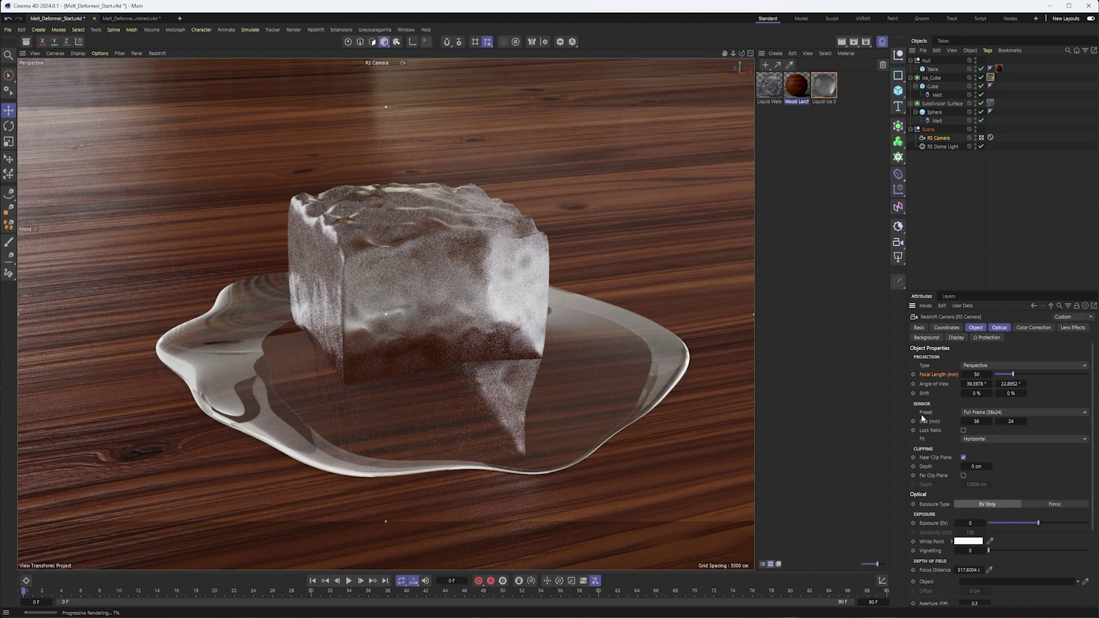
Enable Bokeh on the RS Camera and pick the ice cube as the focus distance
click(995, 328)
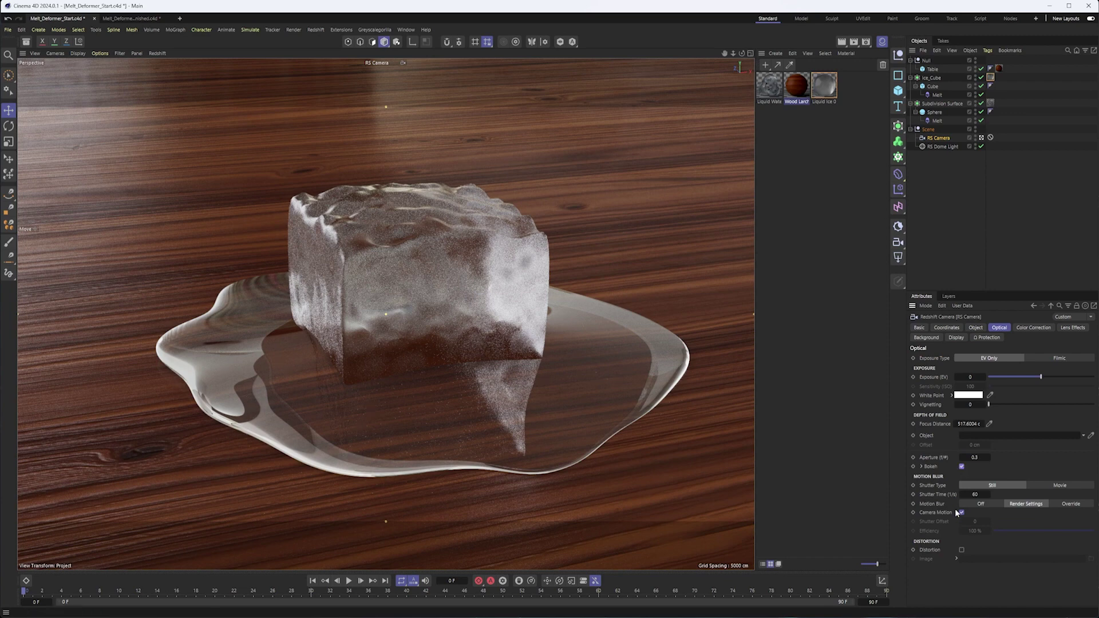
click(962, 466)
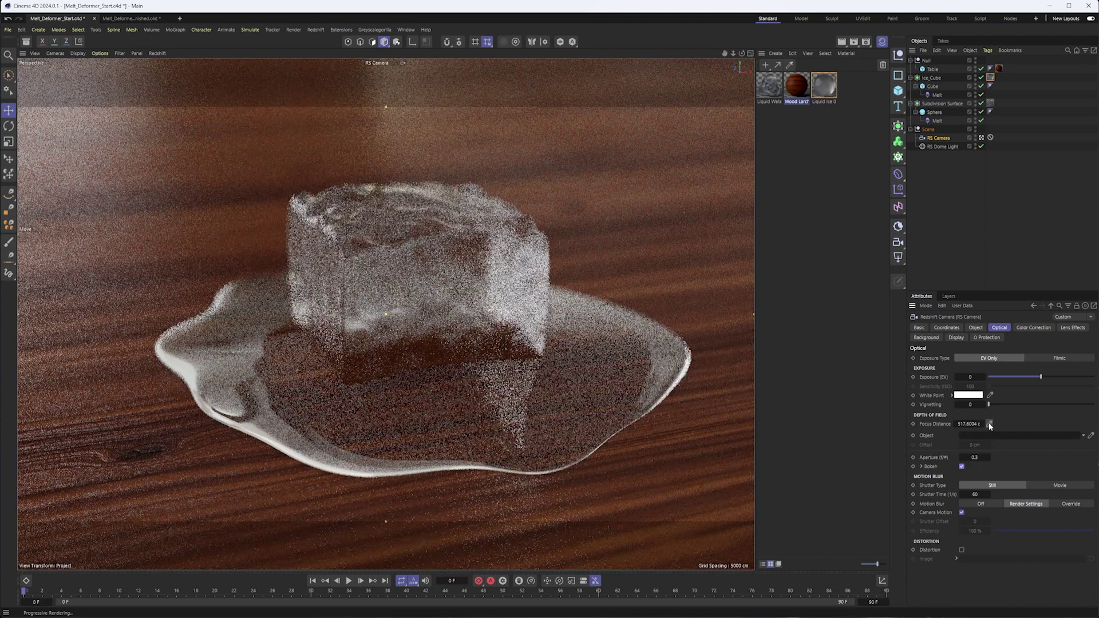
click(989, 423)
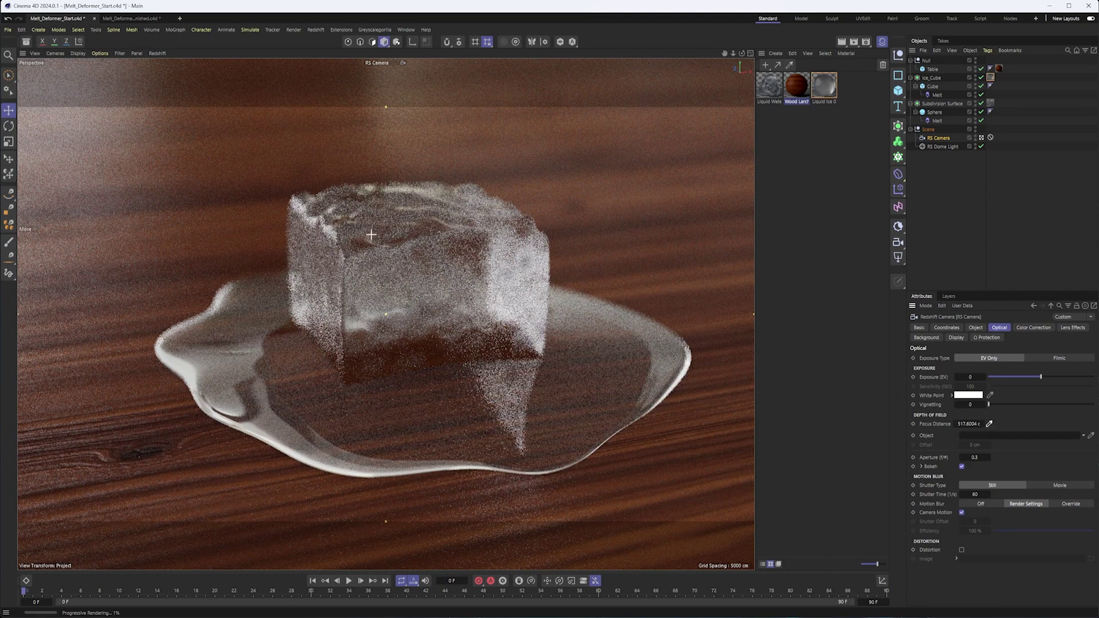
click(421, 348)
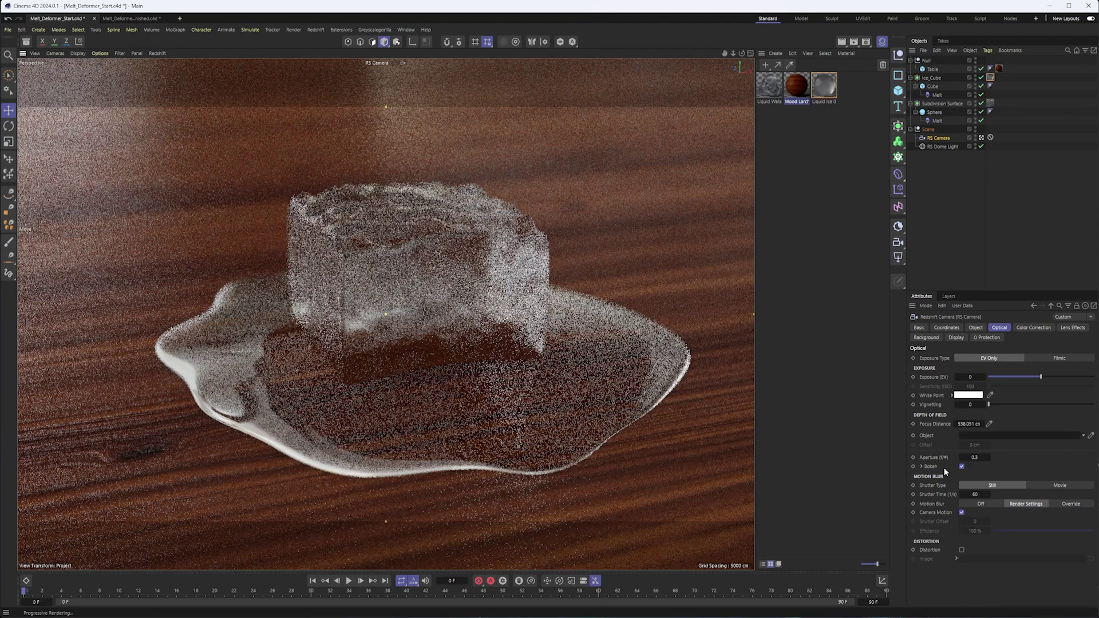
Try camera aperture values 8 and 1, then settle on 0.3 for stronger blur
click(987, 458)
text(8)
key(Return)
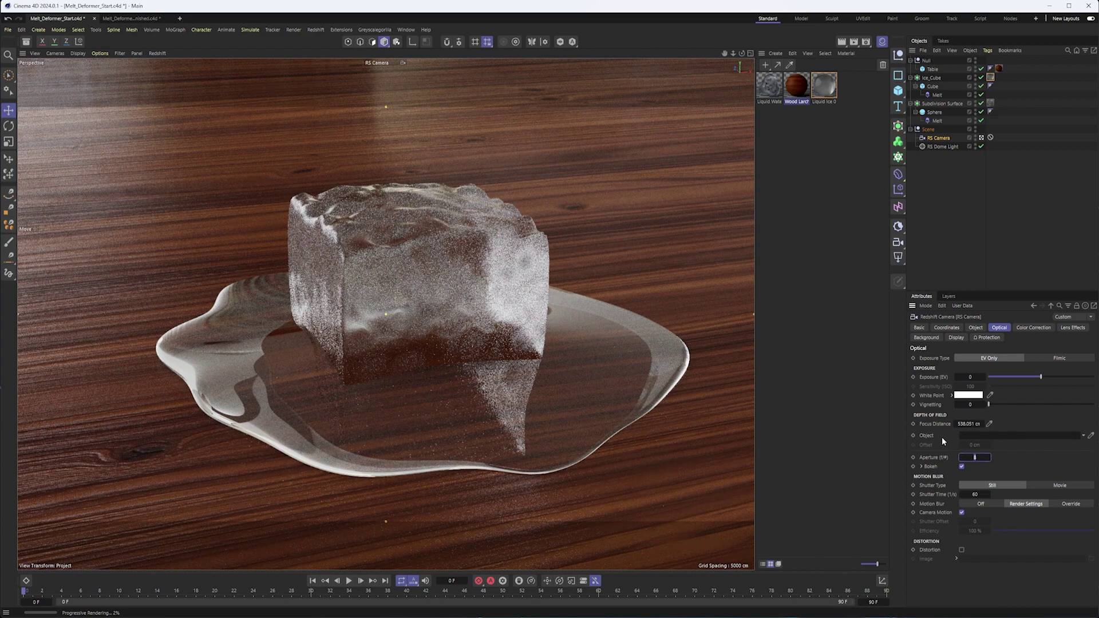
text(1)
key(Return)
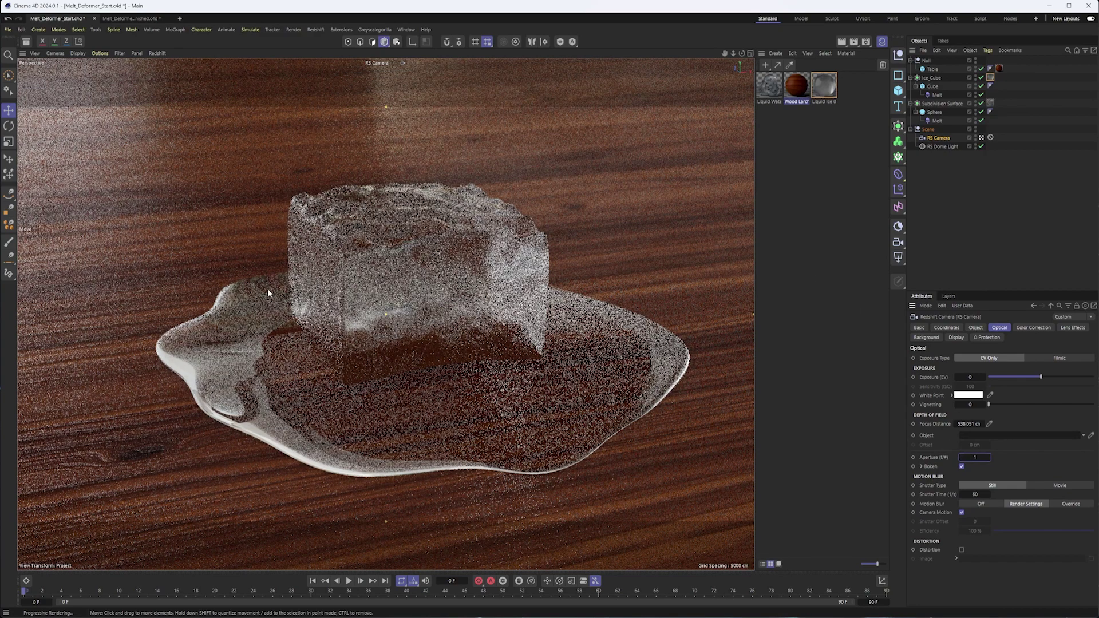
double_click(980, 458)
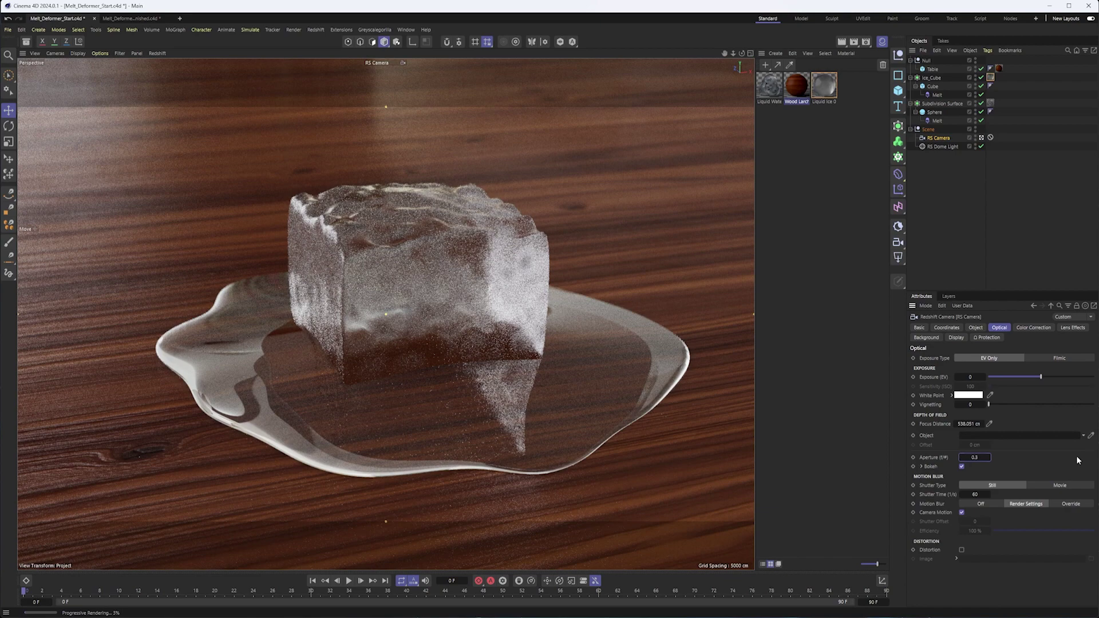
key(Return)
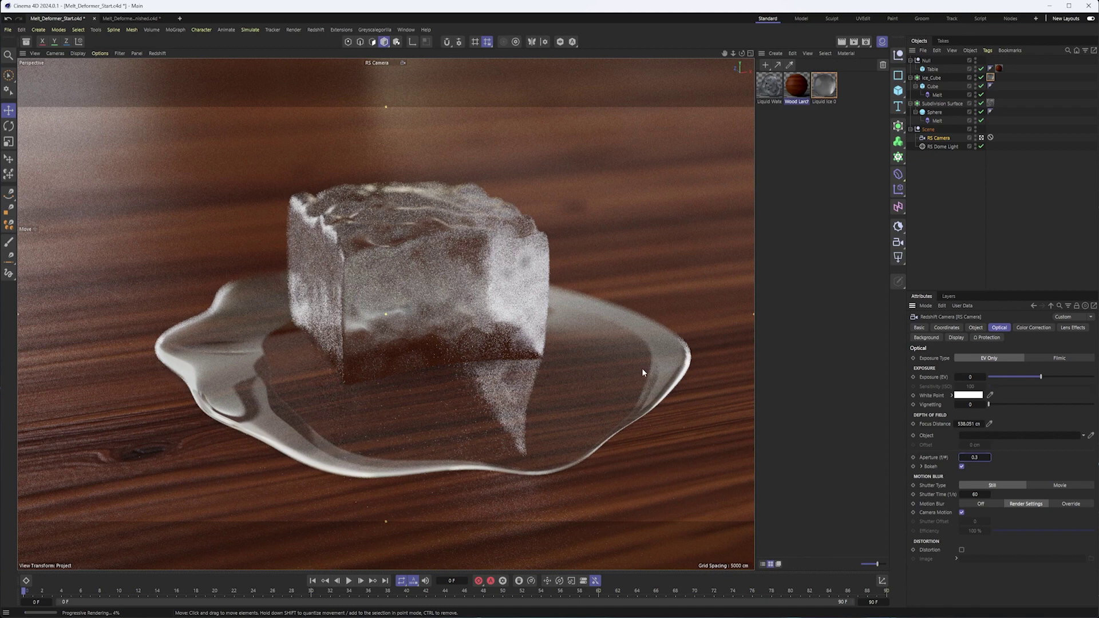
Nudge the Subdivision Surface puddle slightly upward in the Right view against the ice cube's base
click(751, 53)
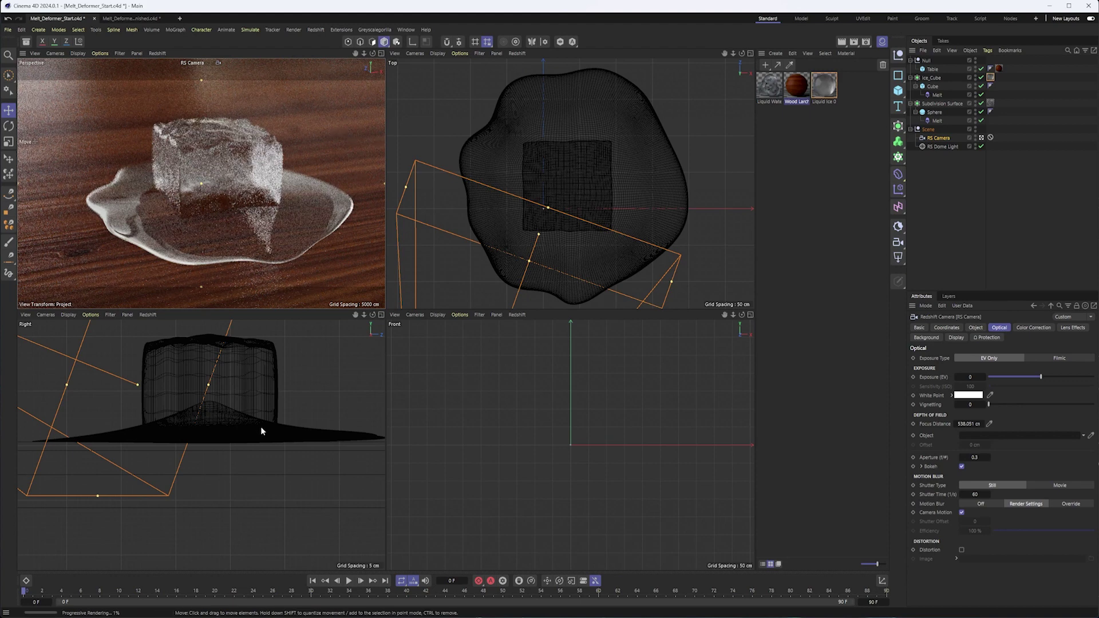
click(918, 105)
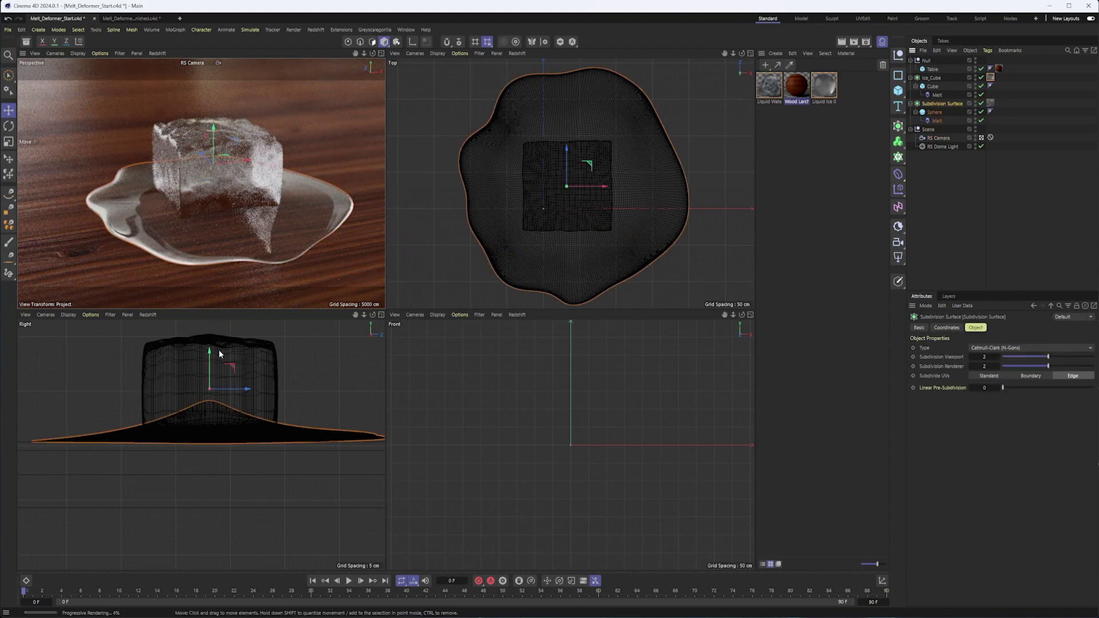
drag(210, 369, 210, 364)
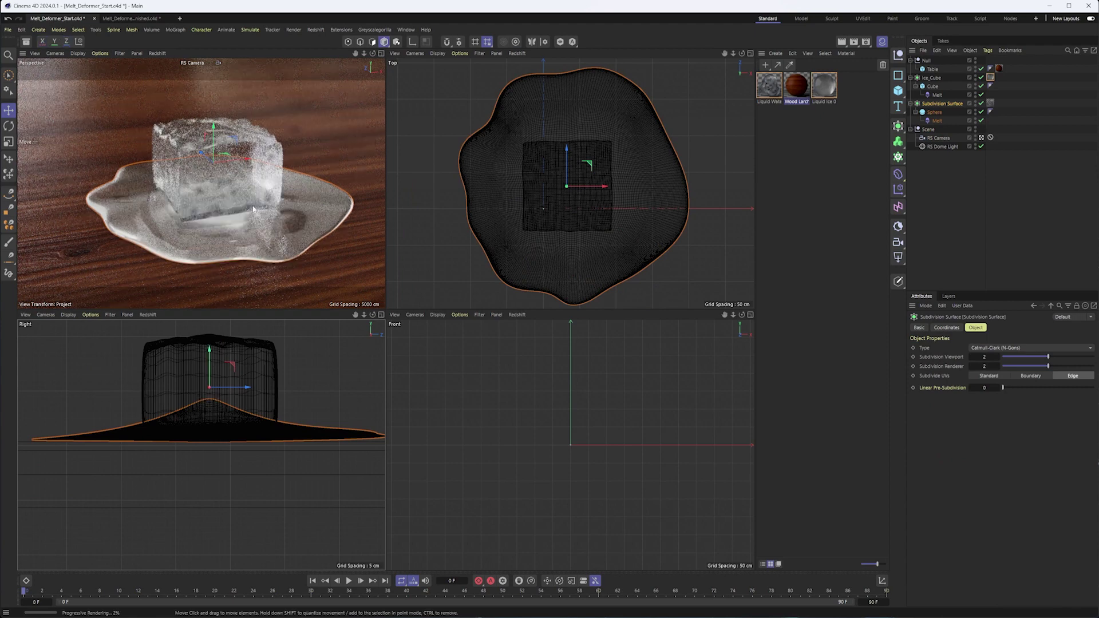
click(382, 54)
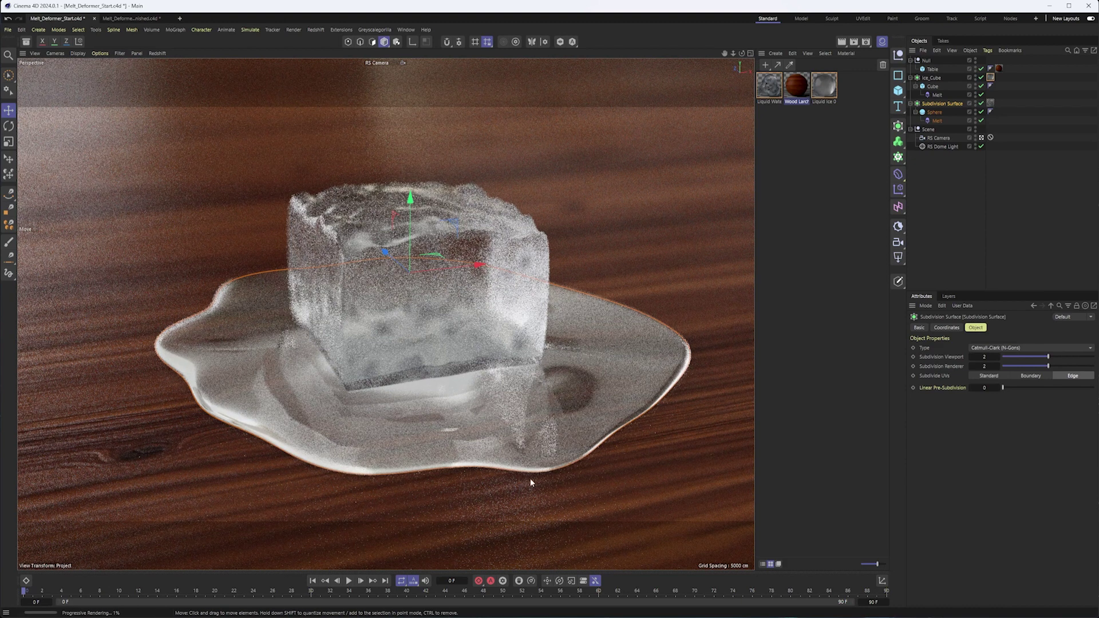
click(1051, 215)
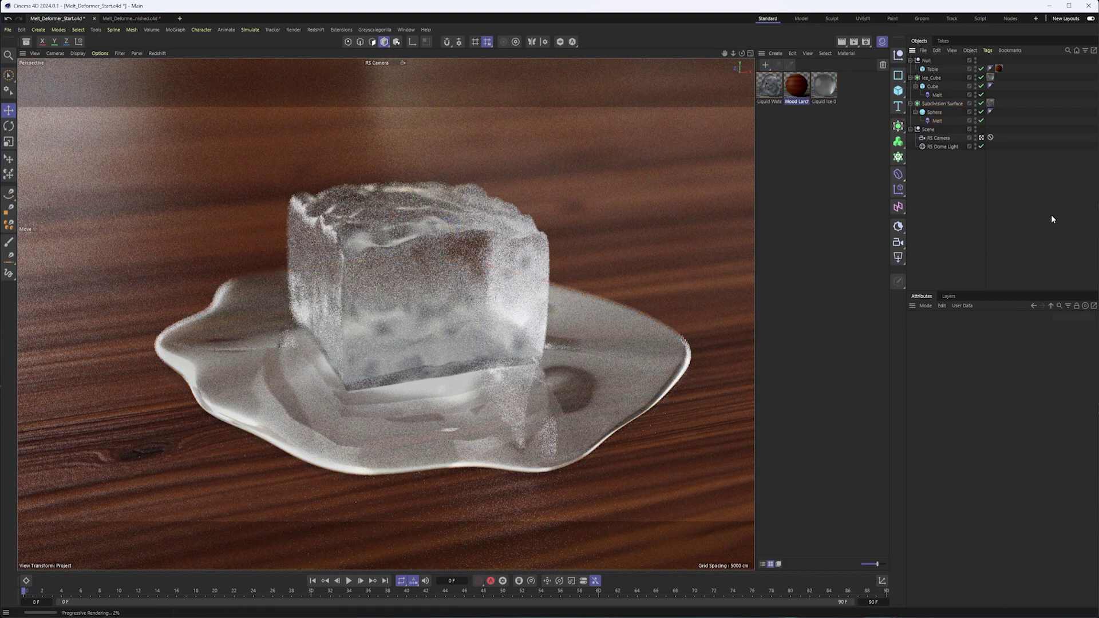